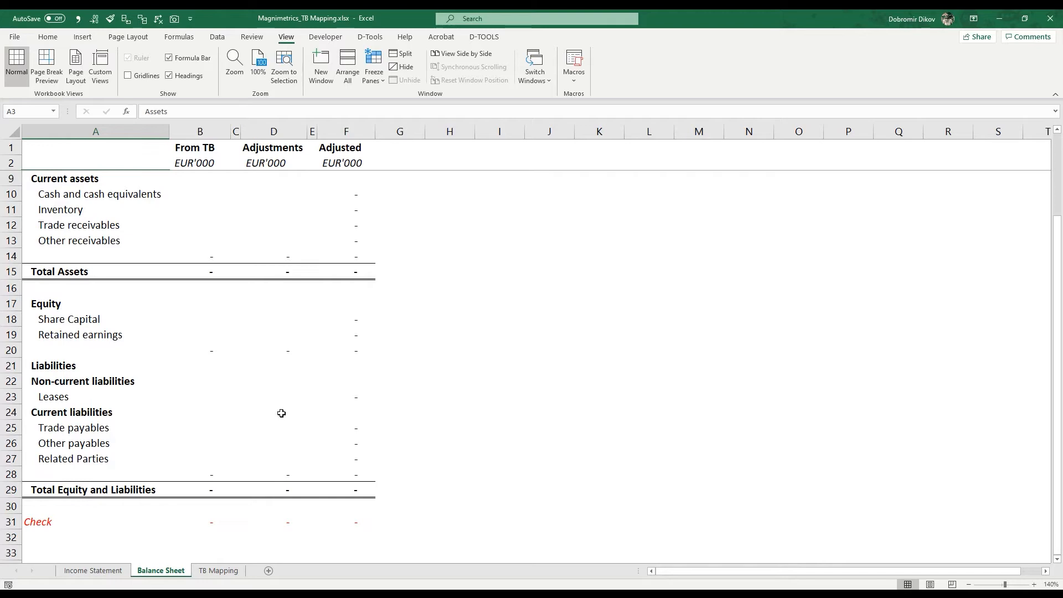
Step: On the TB Mapping sheet, insert three blank columns before Opening Balance Debit and narrow them equally
scroll(281, 413, "up", 2)
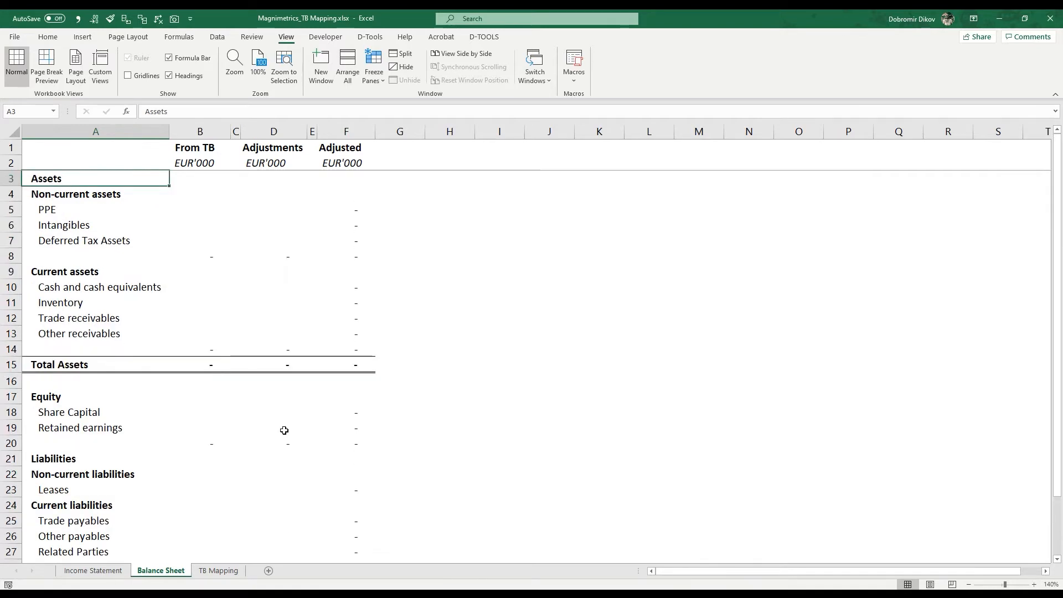
left_click(218, 570)
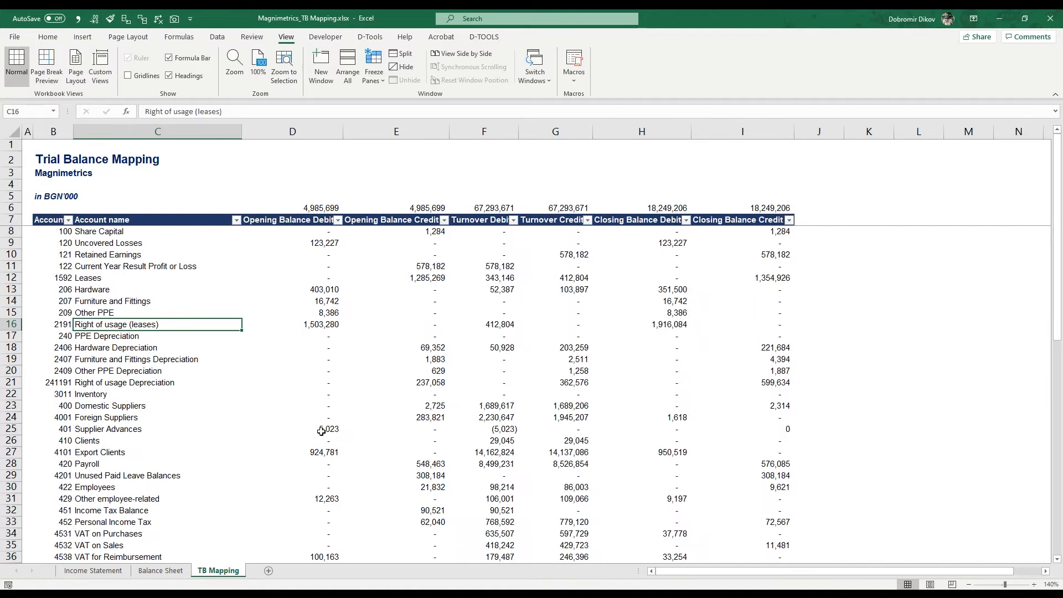
left_click(293, 123)
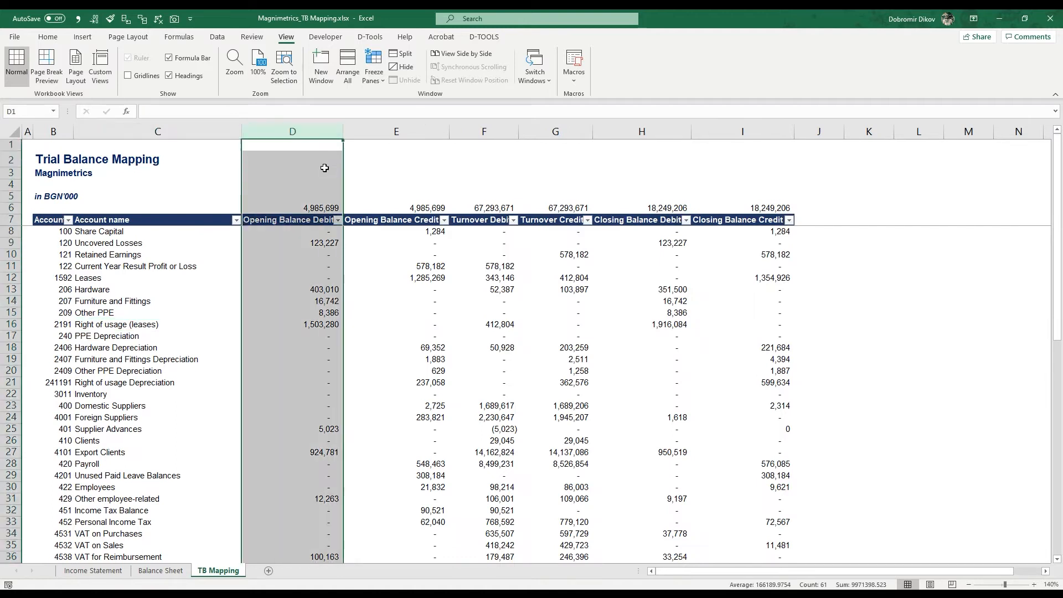
key("ctrl+plus")
key("ctrl+plus")
key("ctrl+plus")
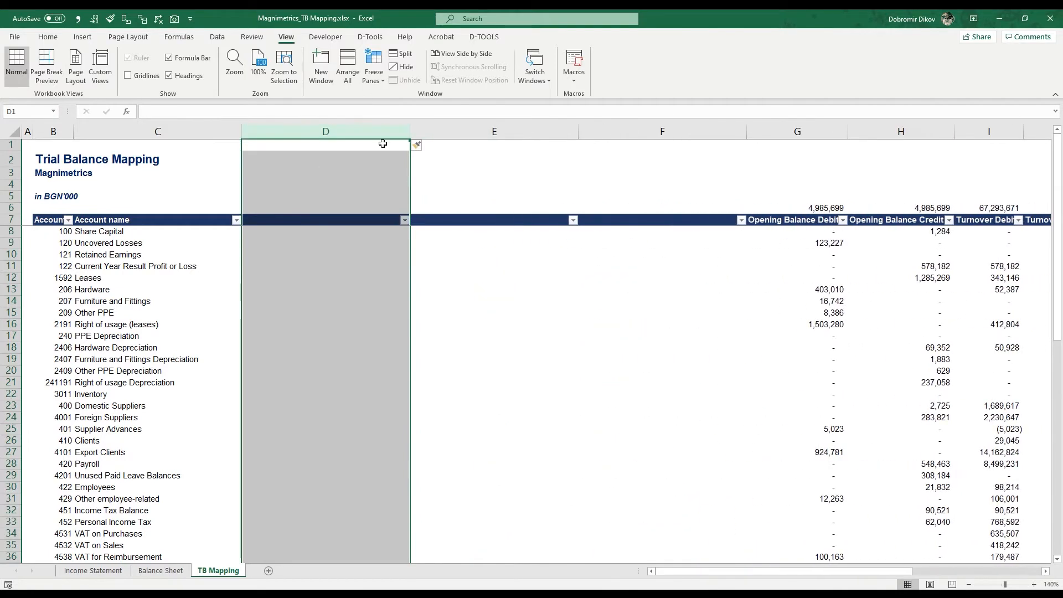
left_click_drag(404, 133, 486, 141)
Step: Enter the headers FS, Type and Class in D7:F7 above the three new columns
left_click(313, 220)
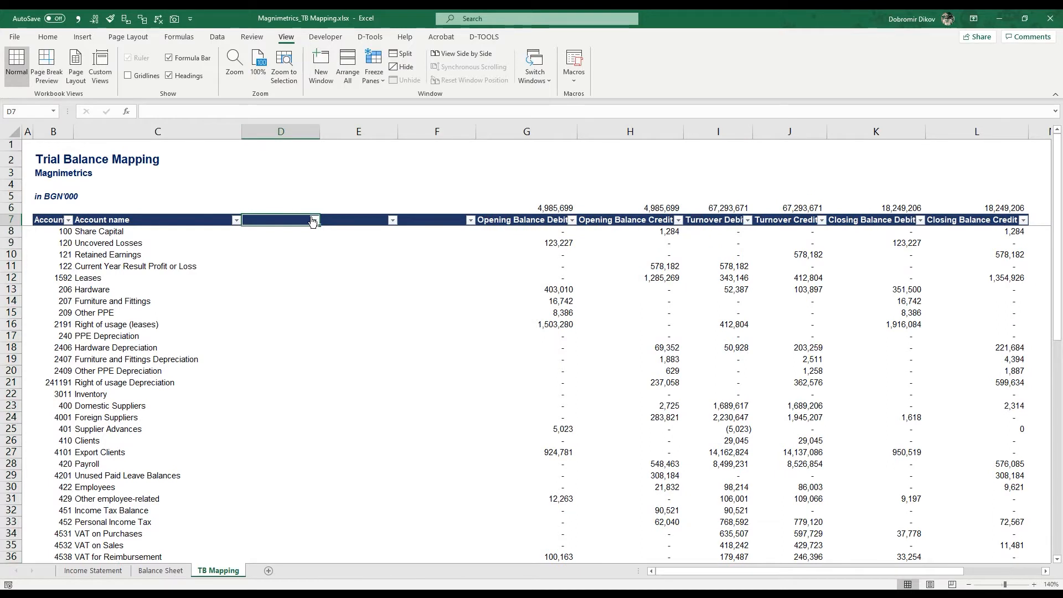
type("FS")
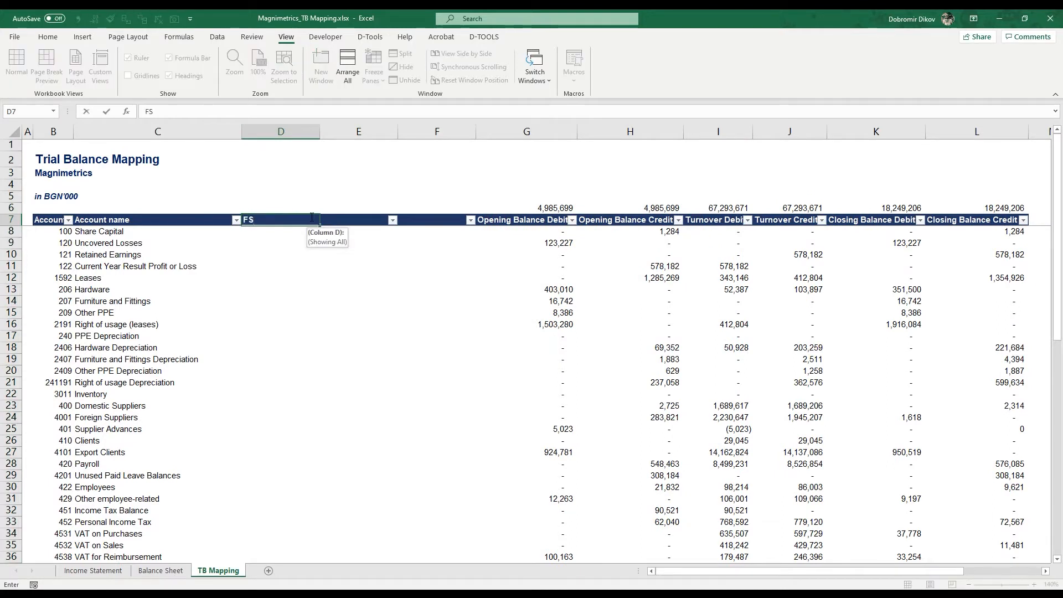
key("Return")
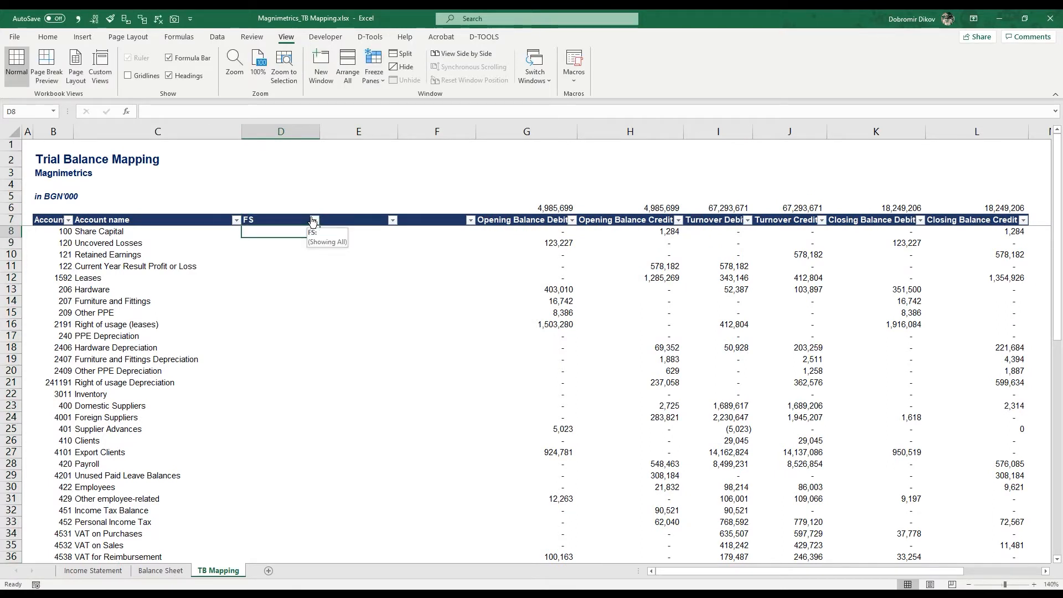
key("Up")
key("Right")
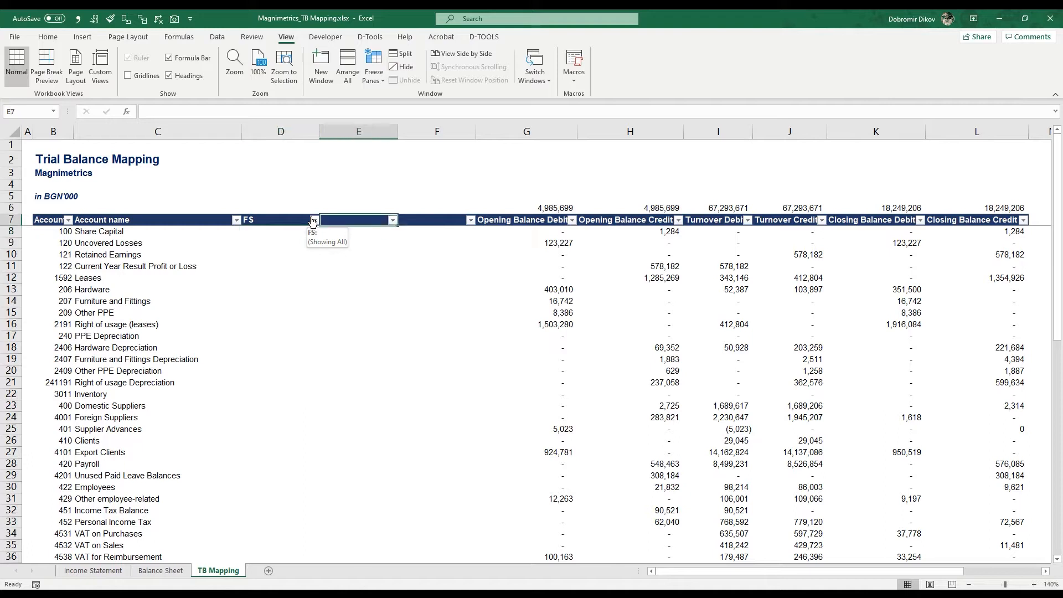
type("Type")
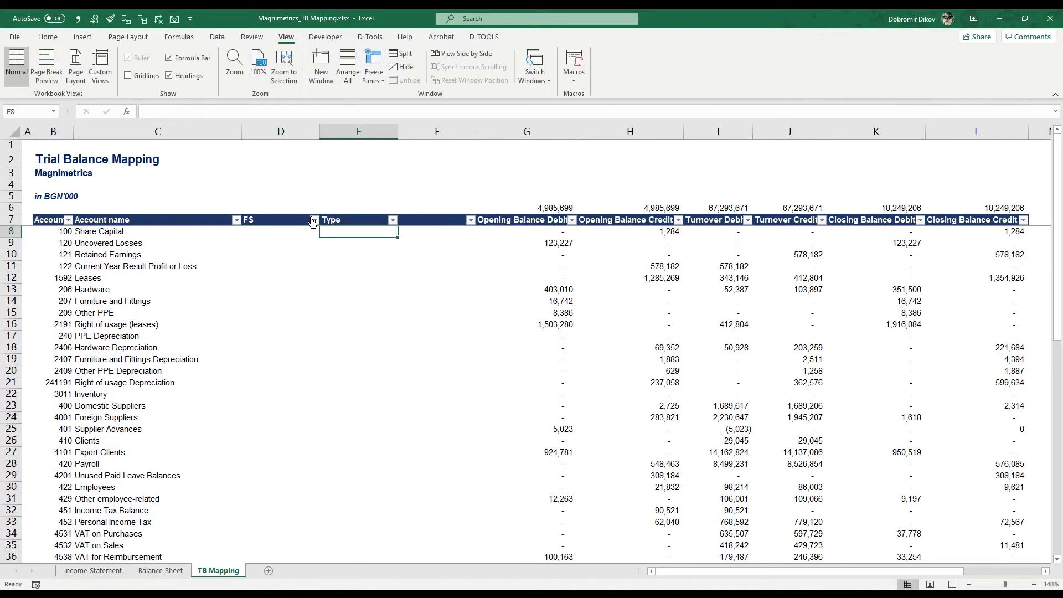
key("Tab")
type("Class")
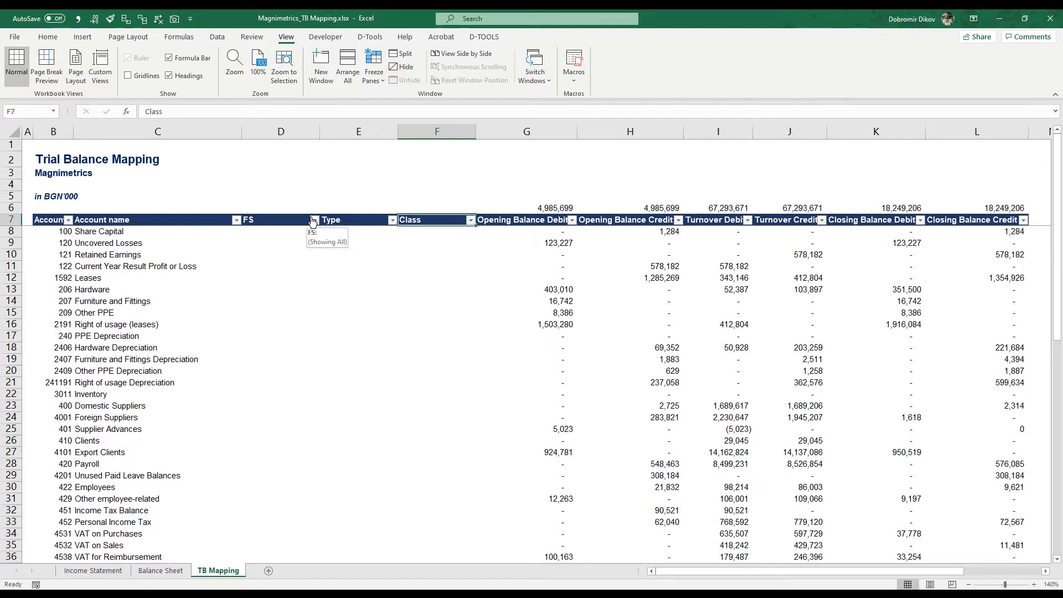
key("ctrl+Page_Up")
key("ctrl+Page_Up")
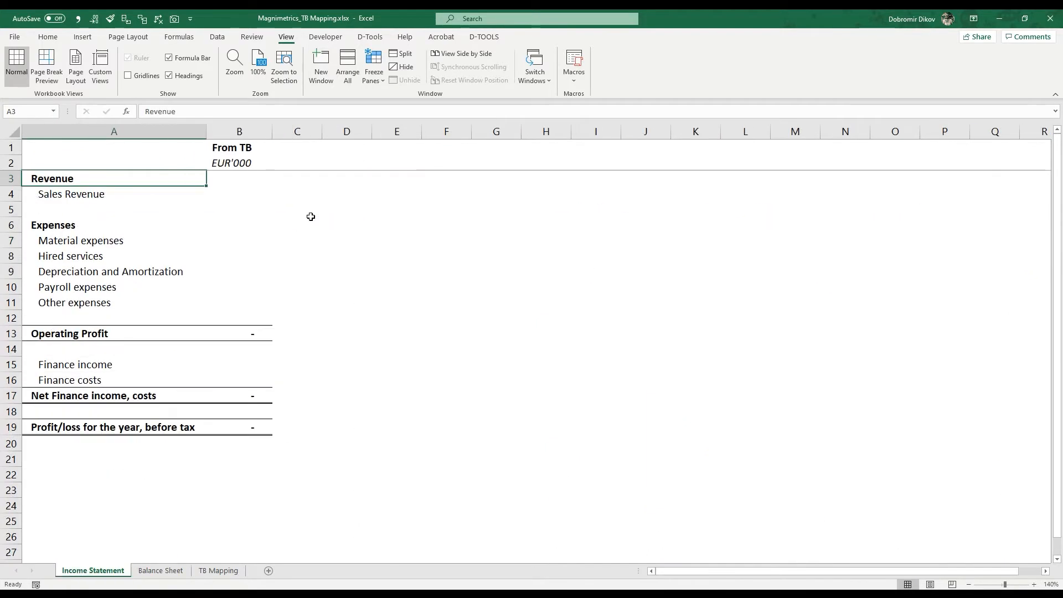
key("ctrl+Page_Down")
key("ctrl+Page_Down")
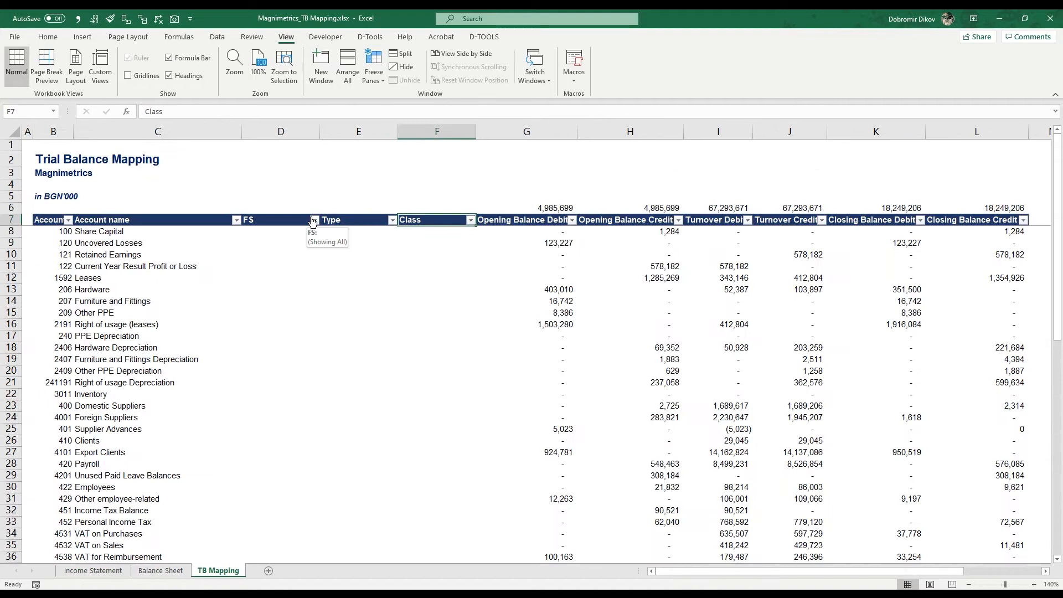
Step: Format the FS, Type and Class header cells with the standard orange fill and the automatic font color
key("shift+Left")
key("shift+Left")
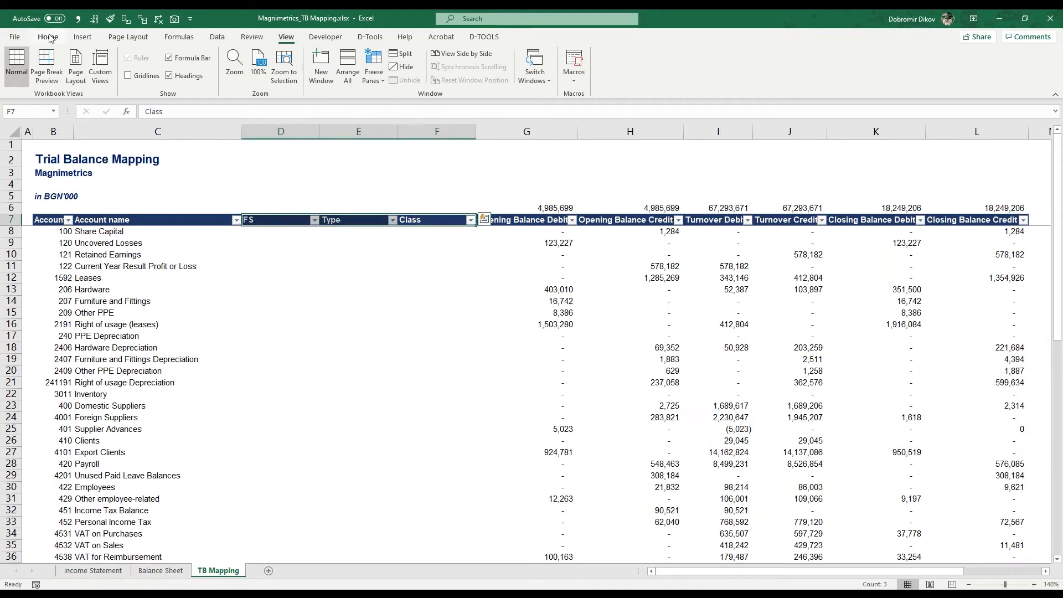
left_click(48, 36)
left_click(188, 78)
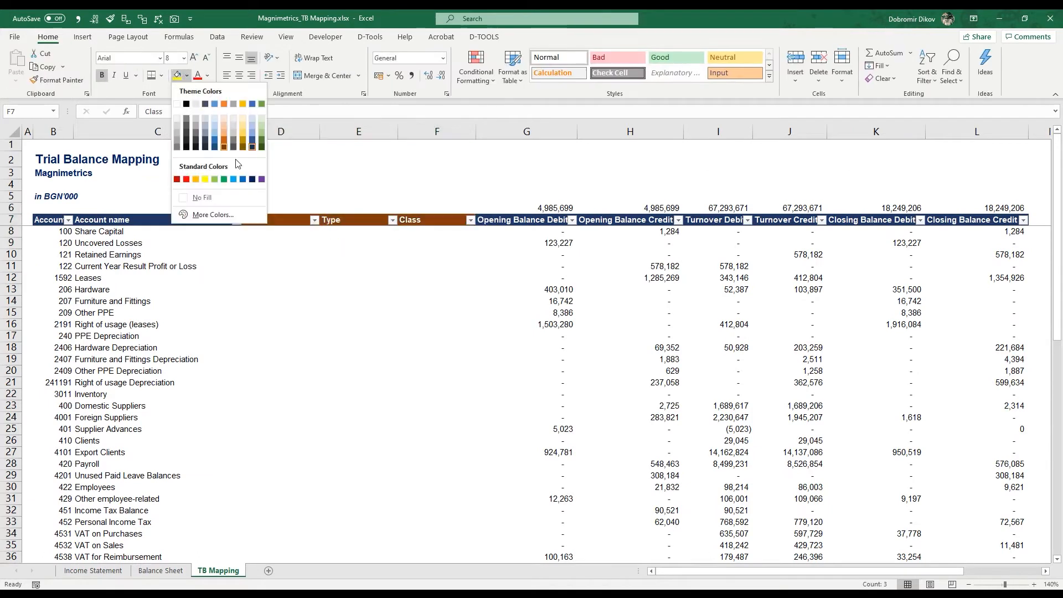
left_click(196, 182)
left_click(207, 76)
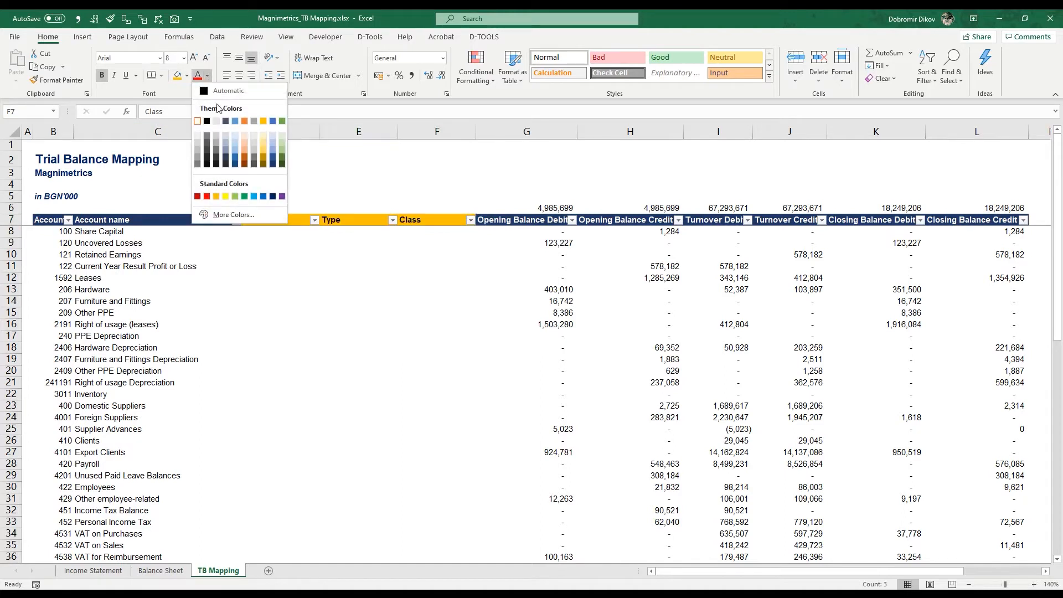
left_click(233, 89)
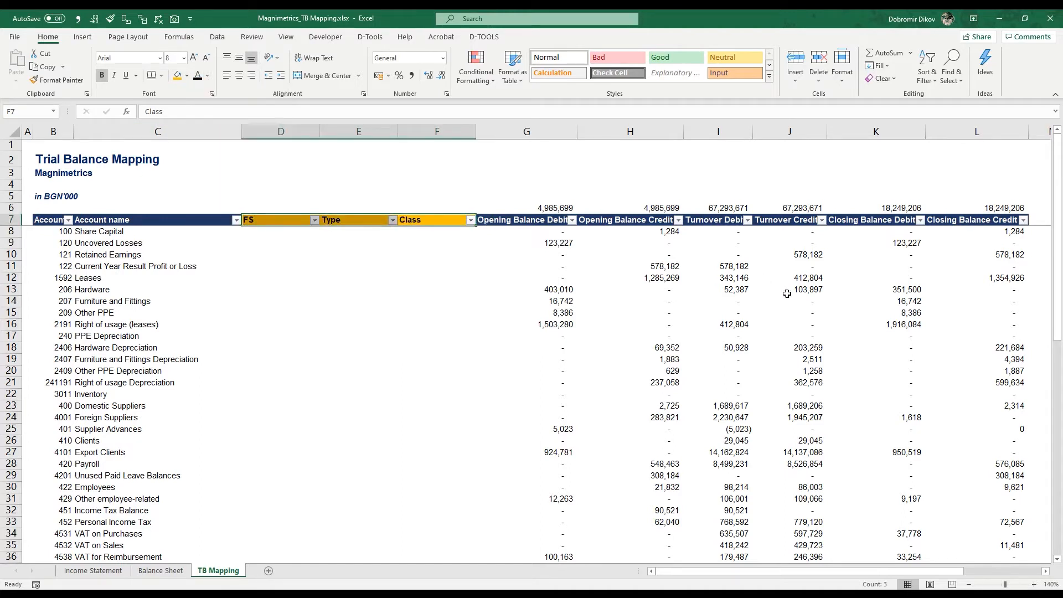
Step: Insert one blank column before the Closing Balance Debit column
scroll(742, 469, "down", 11)
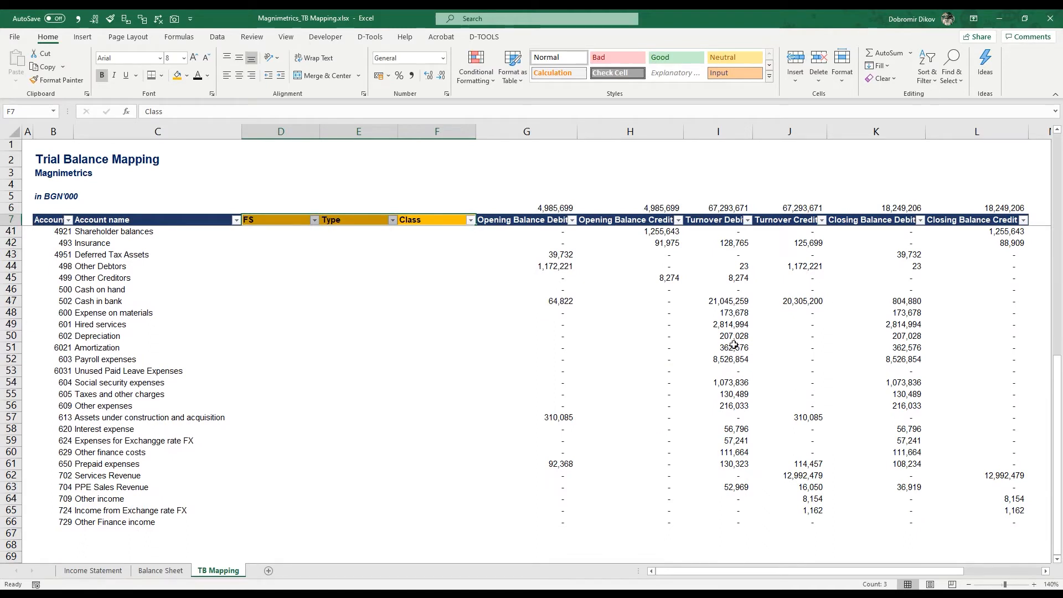
scroll(758, 325, "up", 11)
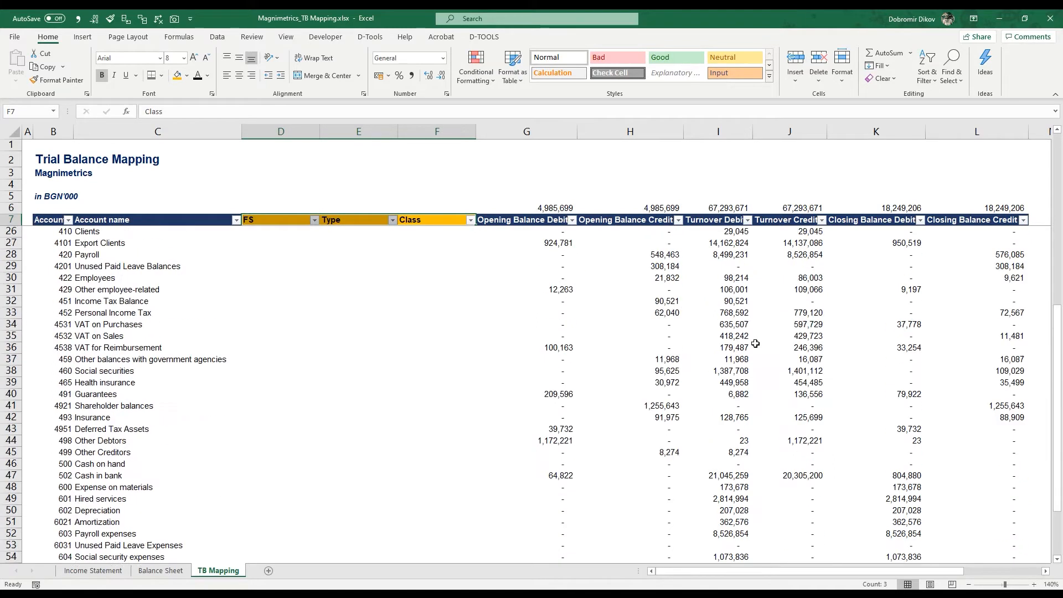
scroll(802, 388, "down", 6)
scroll(806, 400, "down", 3)
scroll(806, 399, "up", 9)
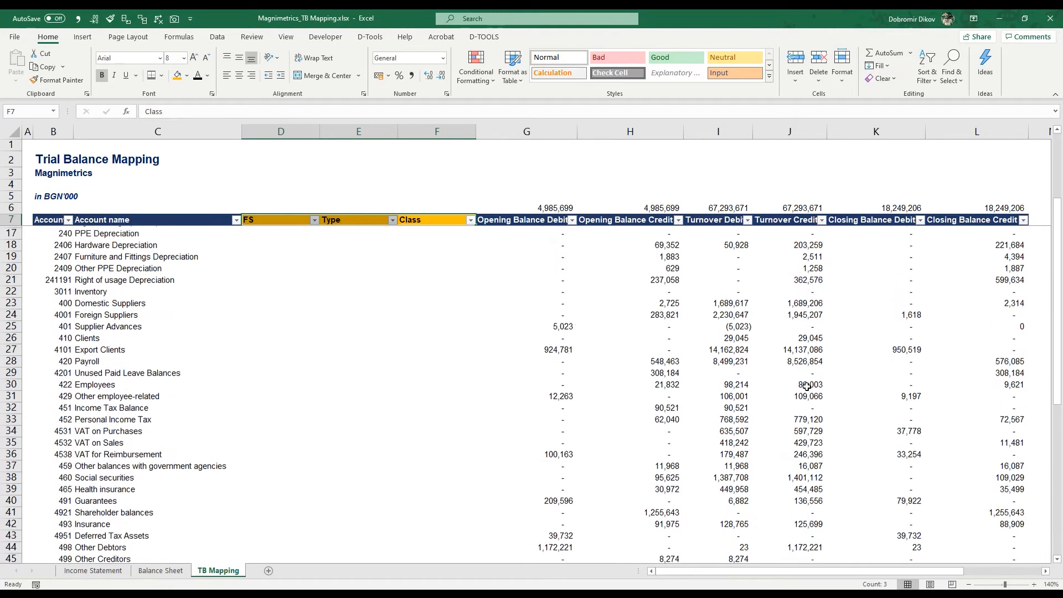
left_click(871, 137)
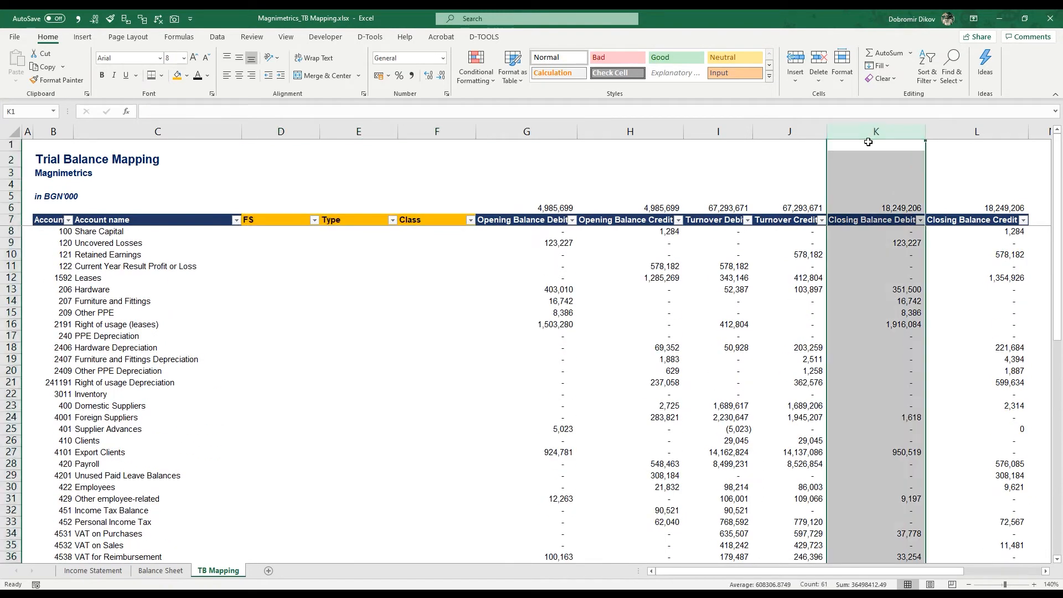
key("ctrl+plus")
Step: Copy the orange Type header into K7 of the new column and change its text to Net TO
key("Down")
key("Down")
key("Down")
key("Down")
key("Down")
key("Down")
key("Left")
key("Left")
key("Left")
key("Left")
key("Left")
key("Left")
key("ctrl+c")
key("Right")
key("Right")
key("Right")
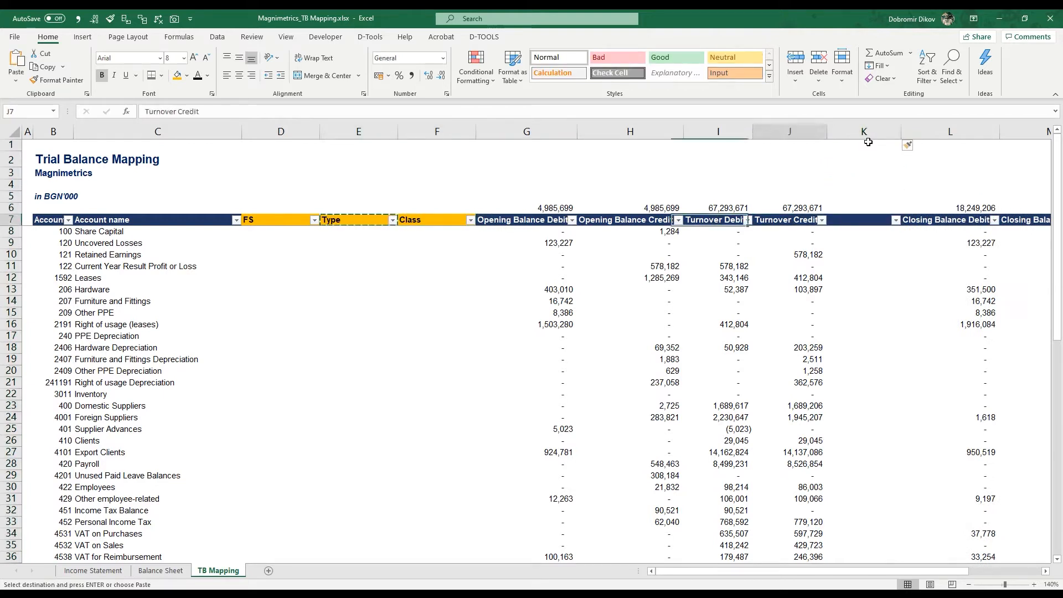
key("Right")
key("Right")
key("Right")
key("ctrl+v")
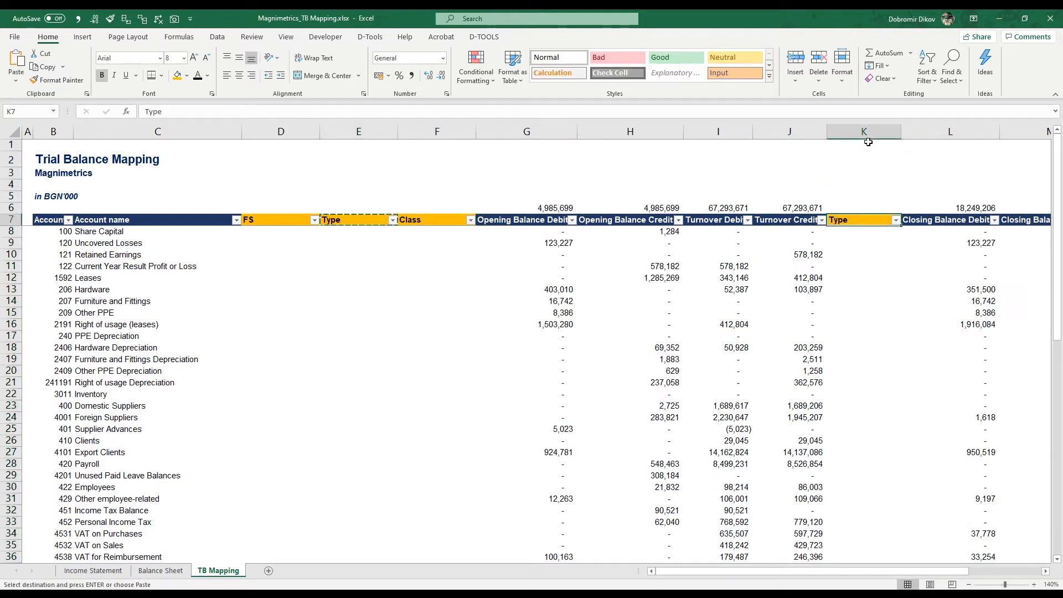
type("Net TO")
key("Return")
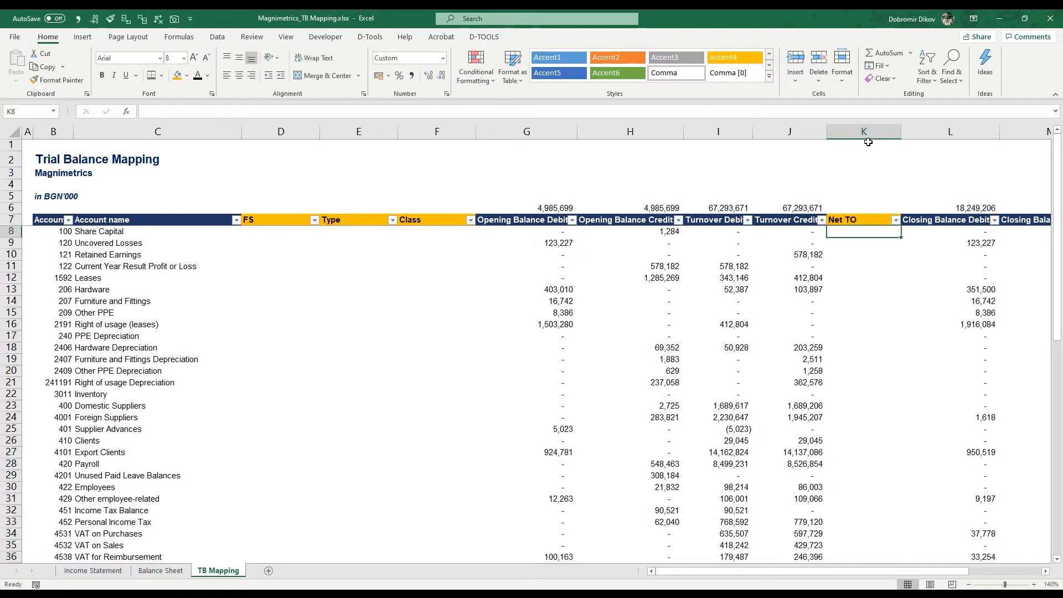
Step: In K8, enter a formula that subtracts Turnover Credit from Turnover Debit, =I8-J8
type("=")
key("Left")
key("Left")
type("-")
key("Left")
key("Return")
Step: Fill the Net TO formula down column K through the last account in row 66
key("Up")
key("Left")
key("ctrl+Down")
key("Right")
key("ctrl+shift+Up")
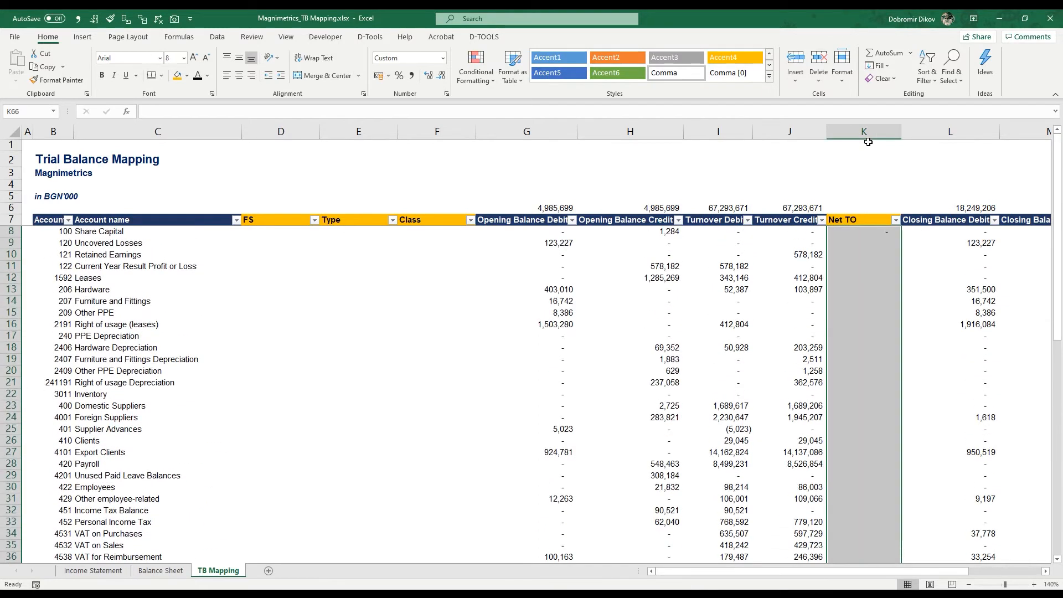
key("ctrl+d")
Step: Copy the Net TO header to N7, beside Closing Balance Credit, and change its text to Net CB
key("Right")
key("Right")
key("Right")
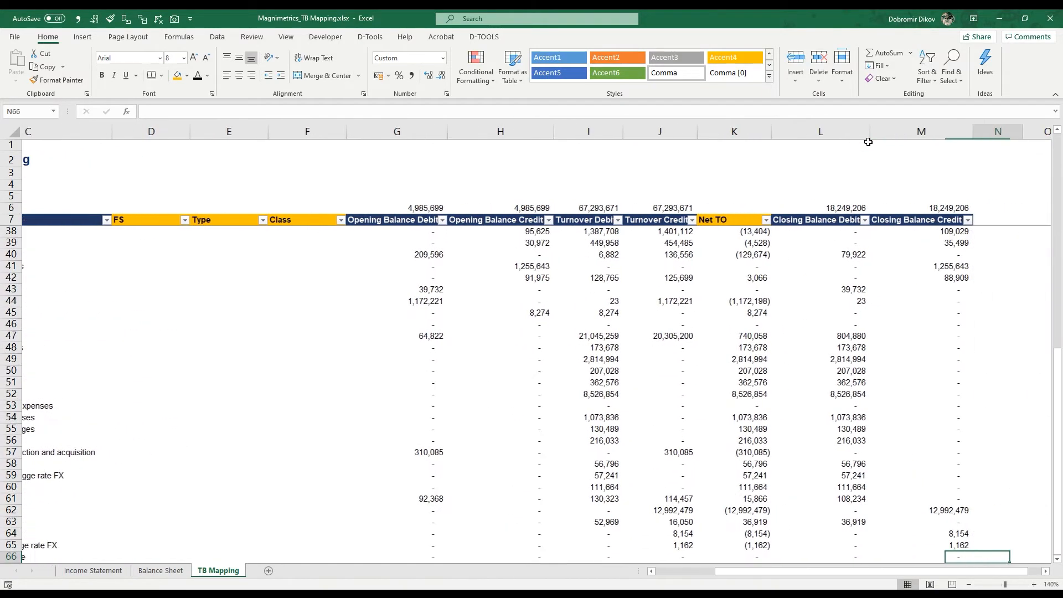
key("ctrl+Up")
key("Down")
key("Down")
key("Down")
key("Down")
key("Down")
key("Down")
key("Down")
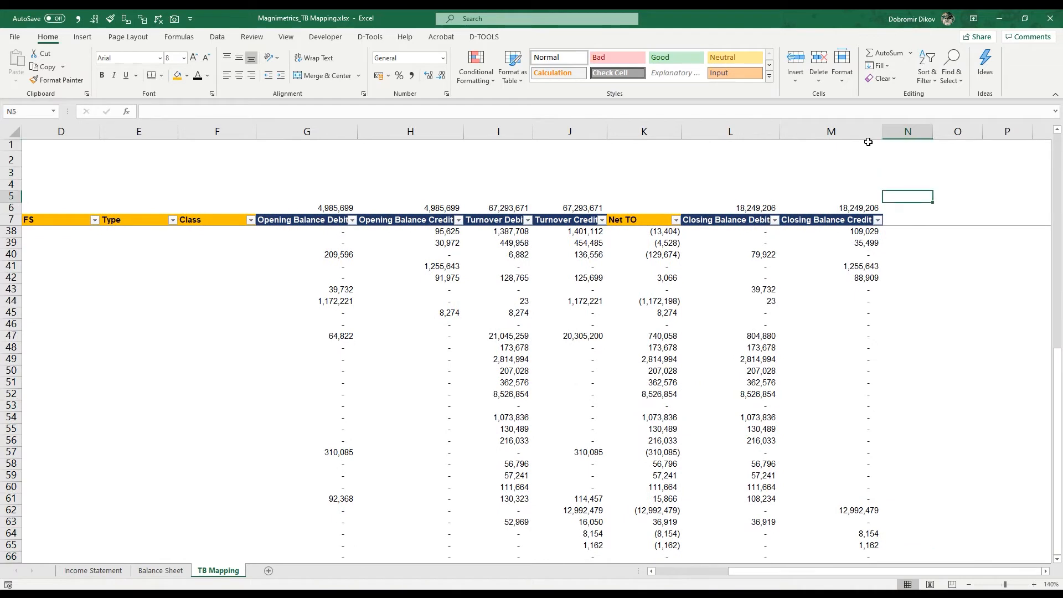
key("Up")
key("Left")
key("Left")
key("Left")
key("ctrl+c")
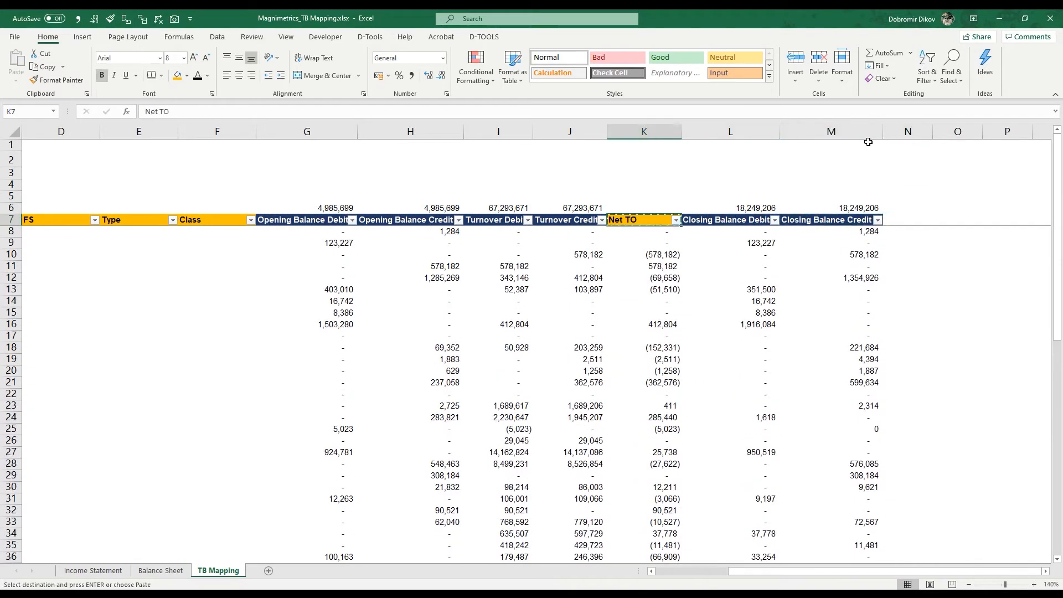
key("Right")
key("Right")
key("Right")
key("ctrl+v")
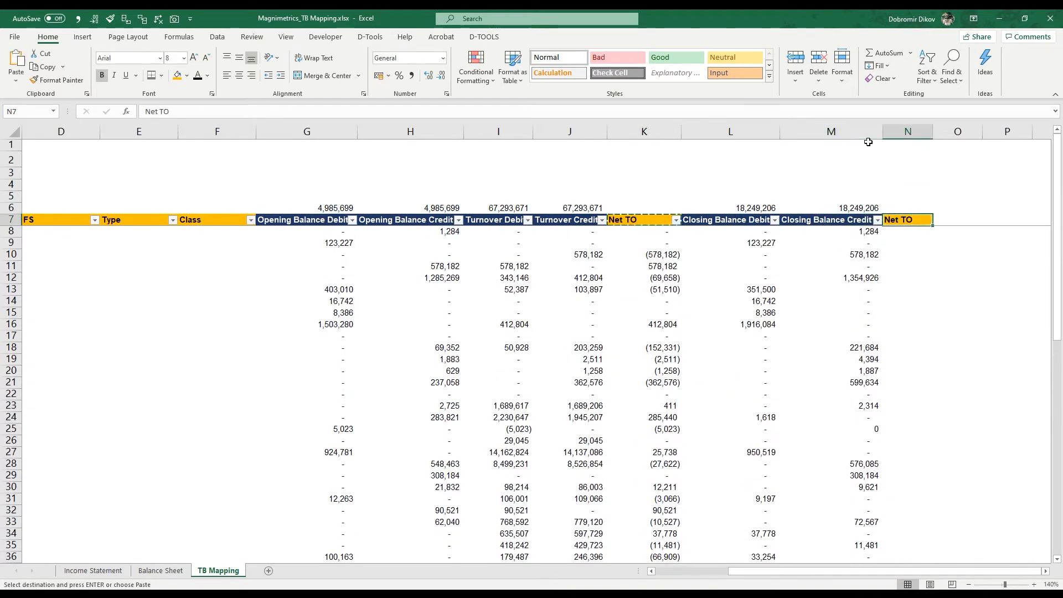
type("N")
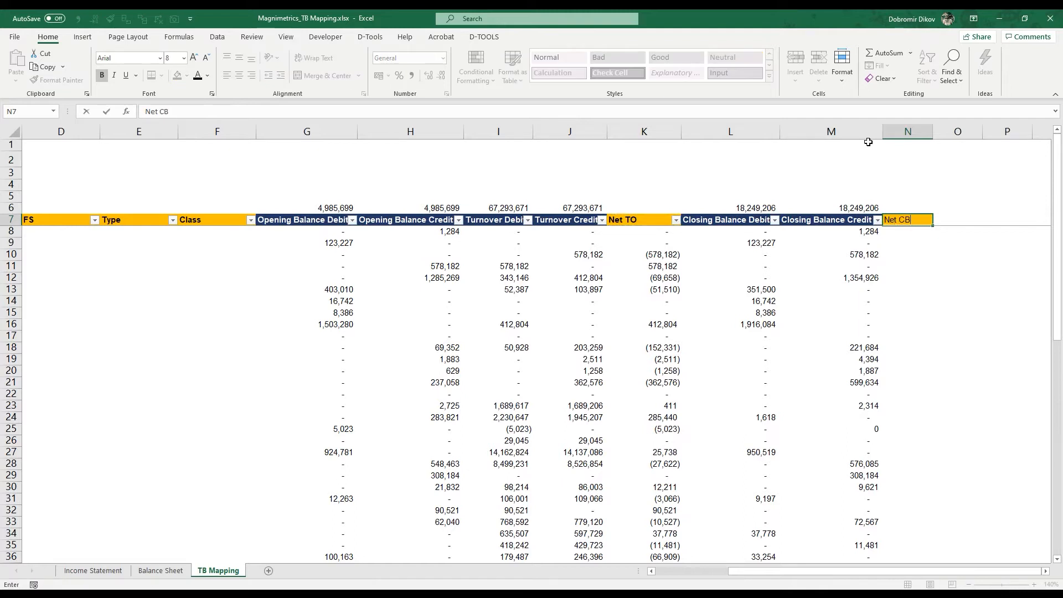
type("et CB")
key("ctrl+Return")
Step: In N8, enter a formula that subtracts Closing Balance Credit from Closing Balance Debit, =L8-M8
key("Down")
type("=")
key("Left")
key("Left")
type("-")
key("Left")
key("ctrl+Return")
Step: Fill the Net CB formula down column N through row 66
key("Left")
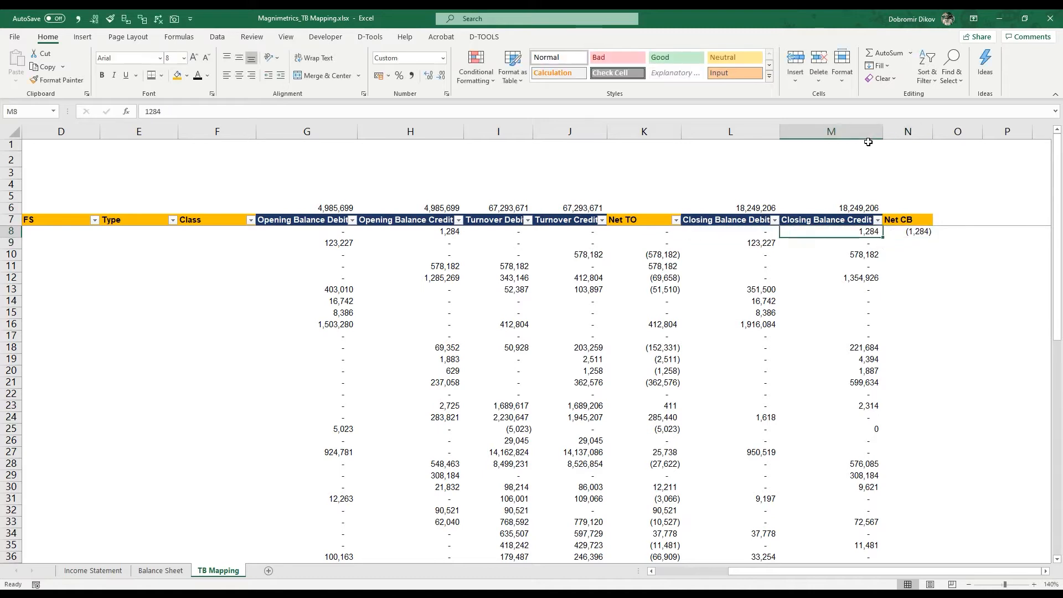
key("ctrl+Down")
key("Right")
key("ctrl+shift+Up")
key("ctrl+d")
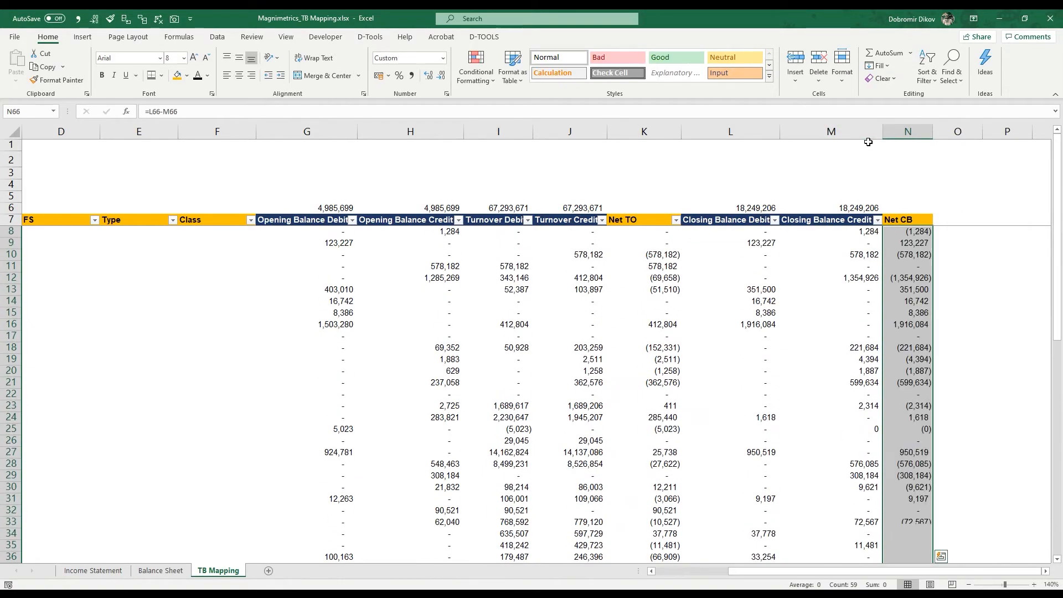
key("ctrl+Up")
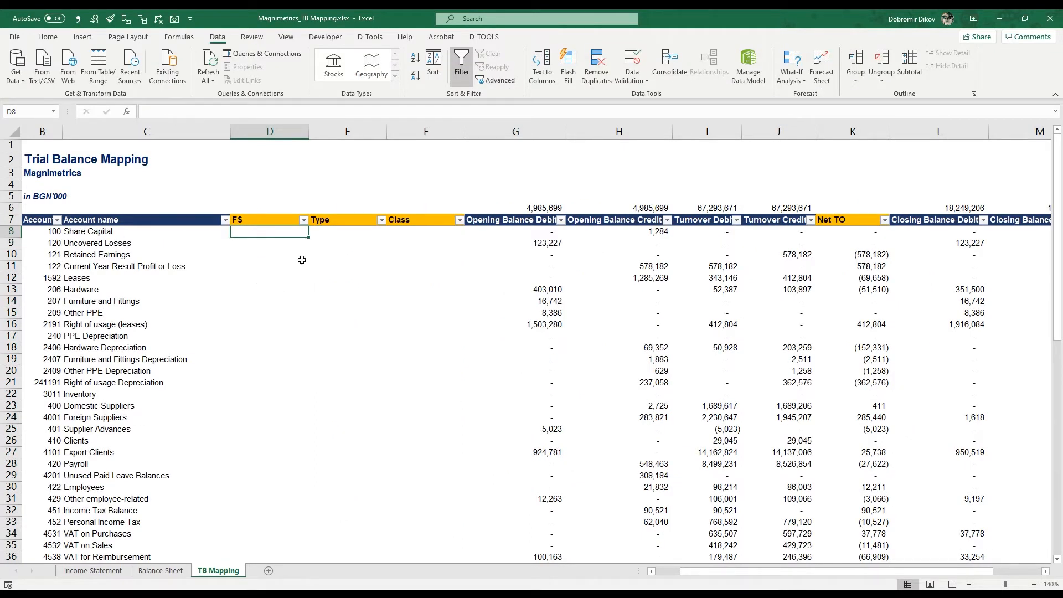
Step: Enter BS as the FS code for the Share Capital account in D8
type("BS")
key("Return")
key("Up")
Step: Copy the BS code from D8 down the FS column to the Cash in bank account in D47
key("ctrl+c")
key("Down")
key("shift+Down")
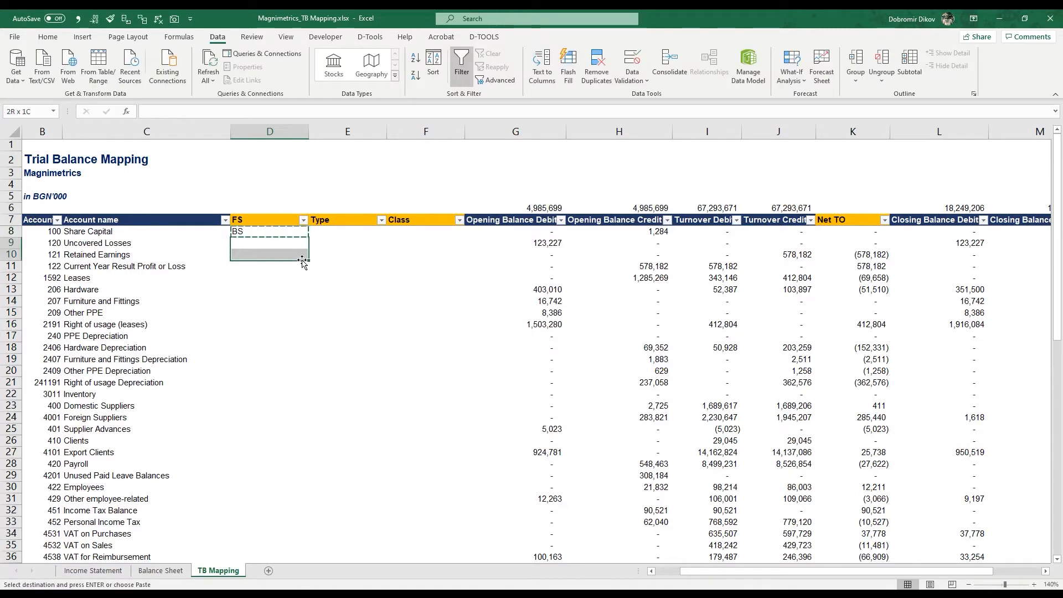
key("shift+Down")
key("shift+Down")
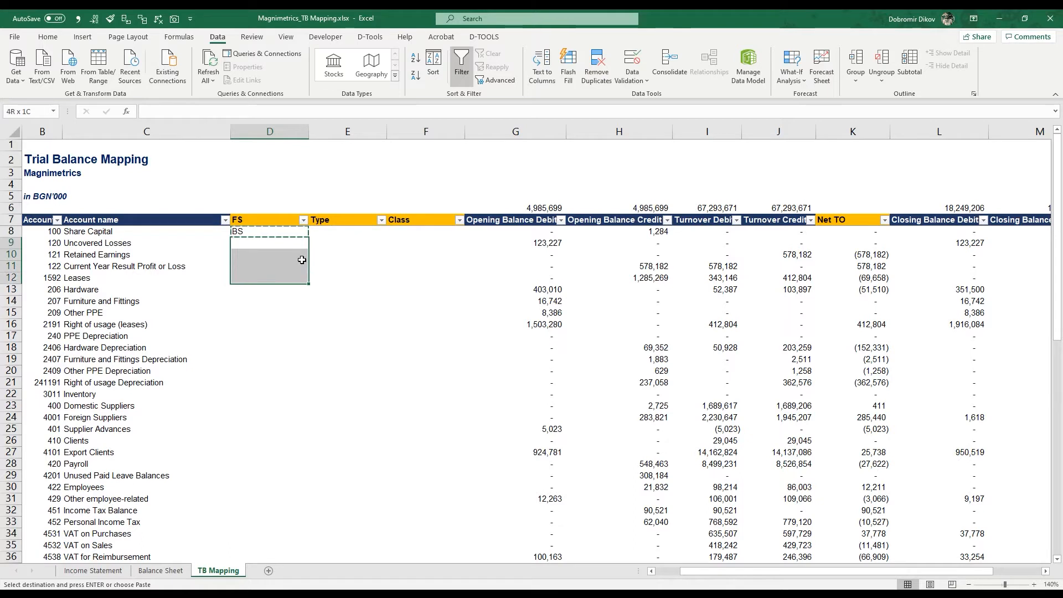
key("shift+Down")
key("shift+Down")
key("shift+Down")
key("shift+Down")
key("shift+Down")
key("shift+Down")
key("shift+Down")
key("shift+Down")
key("shift+Down")
key("shift+Down")
key("shift+Down")
key("shift+Down")
key("shift+Down")
key("shift+Down")
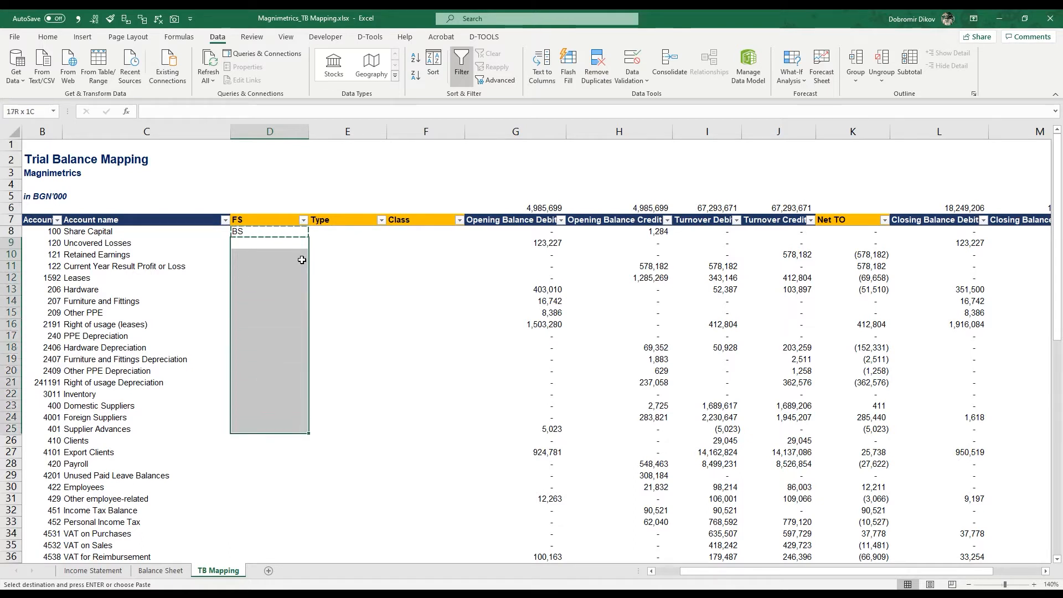
key("shift+Down")
key("shift+Down")
key("shift+Down")
key("shift+Down")
key("shift+Down")
key("shift+Down")
key("shift+Down")
key("shift+Down")
key("shift+Down")
key("shift+Down")
key("shift+Down")
key("shift+Down")
key("shift+Down")
key("shift+Down")
key("shift+Down")
key("shift+Down")
key("shift+Down")
key("shift+Down")
key("shift+Down")
key("shift+Down")
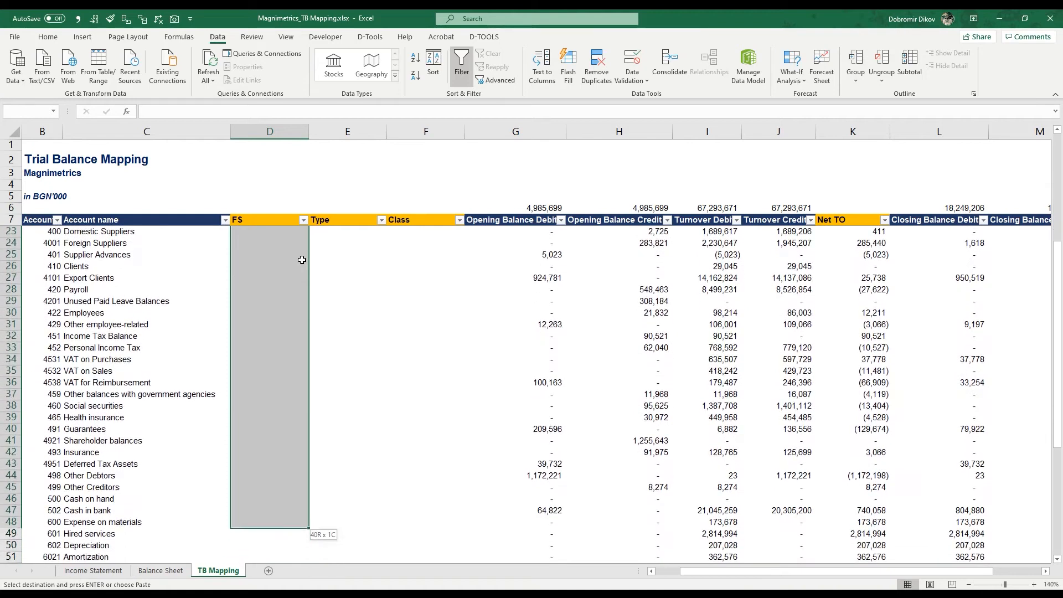
key("ctrl+v")
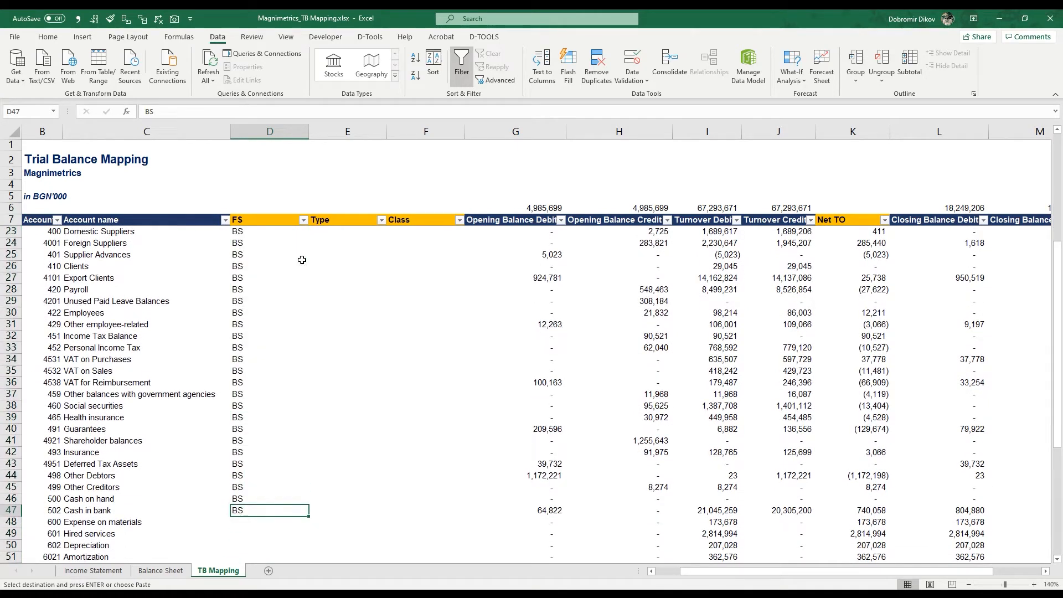
Step: Enter IS as the FS code for the Expense on materials account in D48
key("Down")
type("IS")
key("Return")
key("Up")
Step: Copy the IS code from D48 down to the Other expenses account, filling D49:D56
key("ctrl+c")
key("Left")
key("Right")
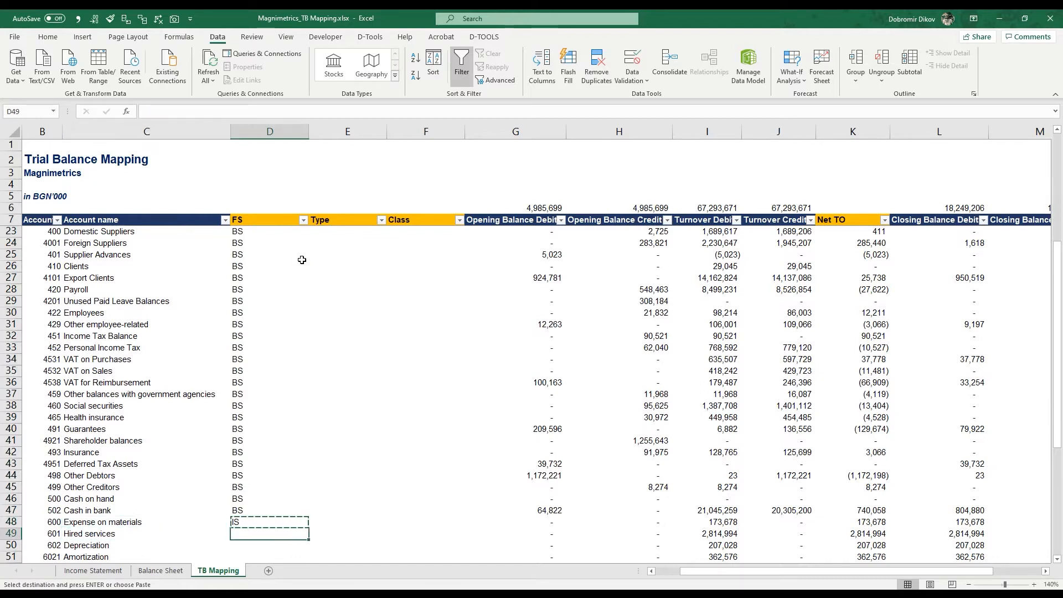
key("Down")
key("shift+Down")
key("shift+Down")
key("shift+Down")
key("shift+Down")
key("shift+Down")
key("shift+Down")
key("shift+Down")
key("shift+Down")
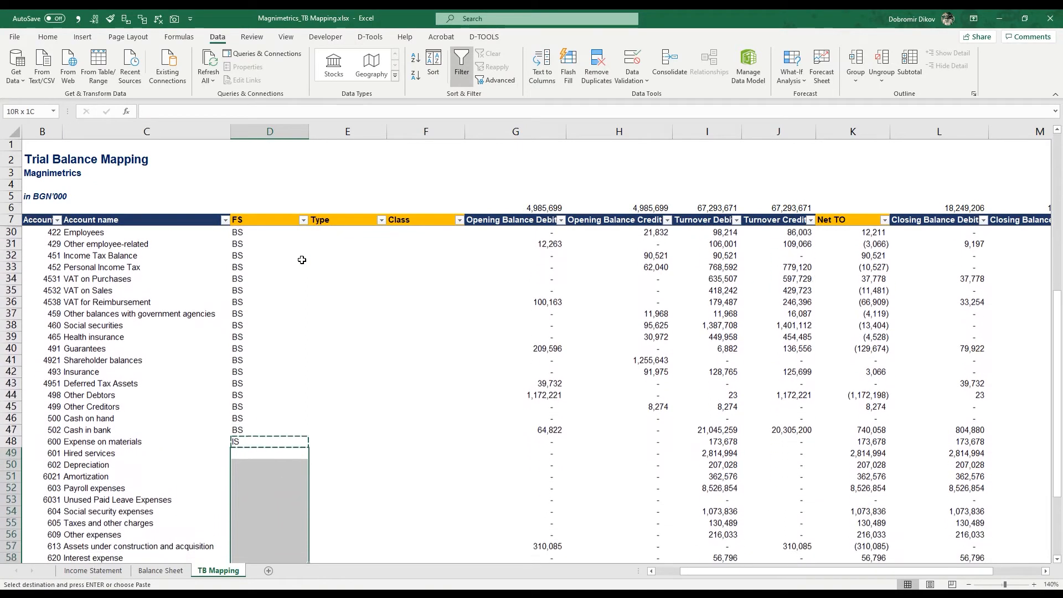
key("shift+Up")
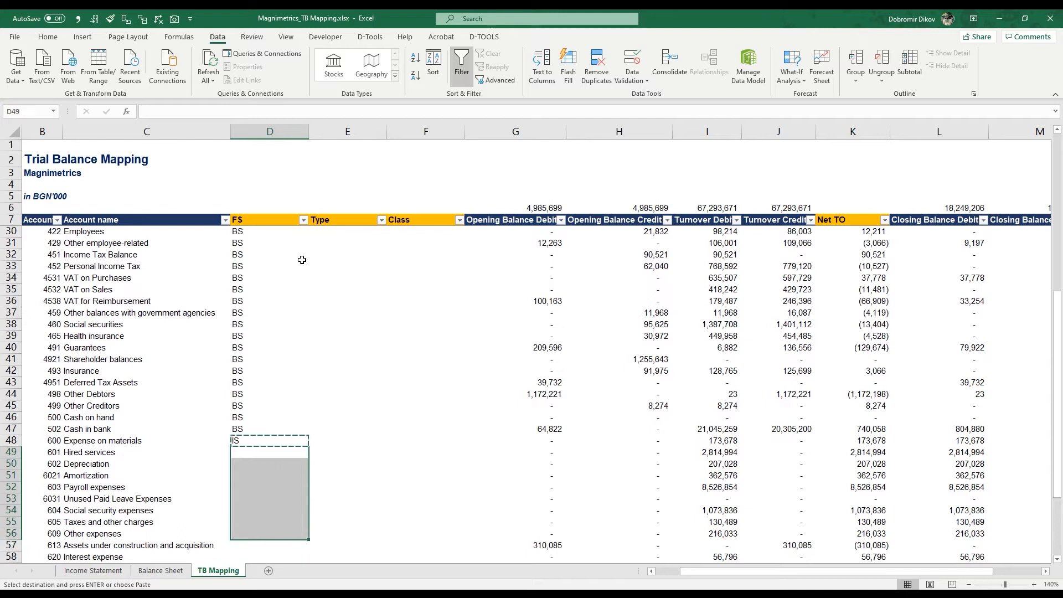
key("ctrl+v")
Step: Copy the BS code from Cash on hand in D46 to Assets under construction and acquisition in D57
key("Up")
key("Up")
key("Up")
key("ctrl+c")
key("ctrl+Down")
key("Down")
key("ctrl+v")
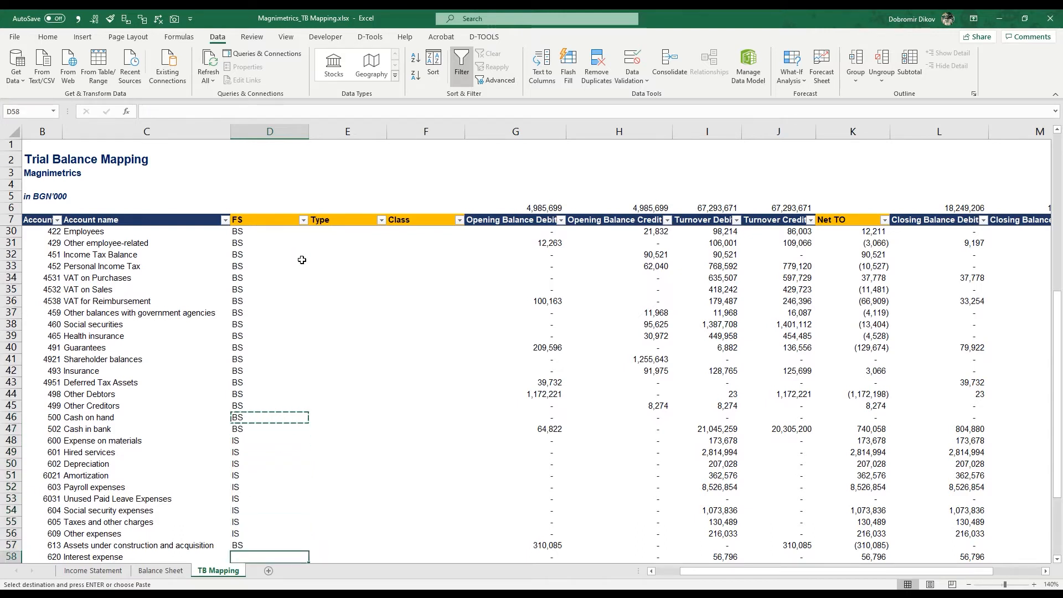
Step: Paste the copied BS code as the FS code for Prepaid expenses in D61
scroll(302, 260, "down", 4)
key("Down")
key("Down")
key("Down")
key("Down")
key("ctrl+v")
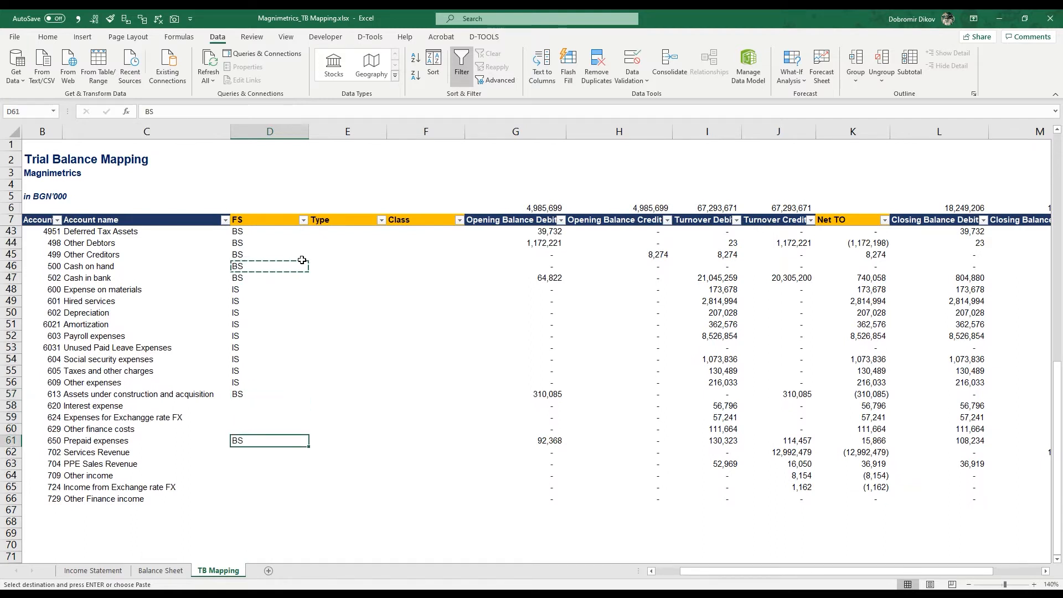
Step: Check the Opening Balance Debit amounts of Prepaid expenses and Assets under construction and acquisition
key("Right")
key("Right")
key("Right")
key("Right")
key("Left")
key("Up")
key("Up")
key("Up")
key("Up")
key("Down")
key("Down")
key("Down")
key("Down")
key("Left")
key("Left")
key("Left")
Step: Copy the IS code from D56 to Interest expense, Expenses for Exchange rate FX and Other finance costs in D58:D60
key("Up")
key("Up")
key("Up")
key("Up")
key("Up")
key("ctrl+c")
key("Down")
key("Down")
key("ctrl+v")
key("Down")
key("ctrl+v")
key("Down")
key("ctrl+v")
Step: Paste the IS code for the revenue and income accounts from Services Revenue to Other Finance income, D62:D66
key("Down")
key("Down")
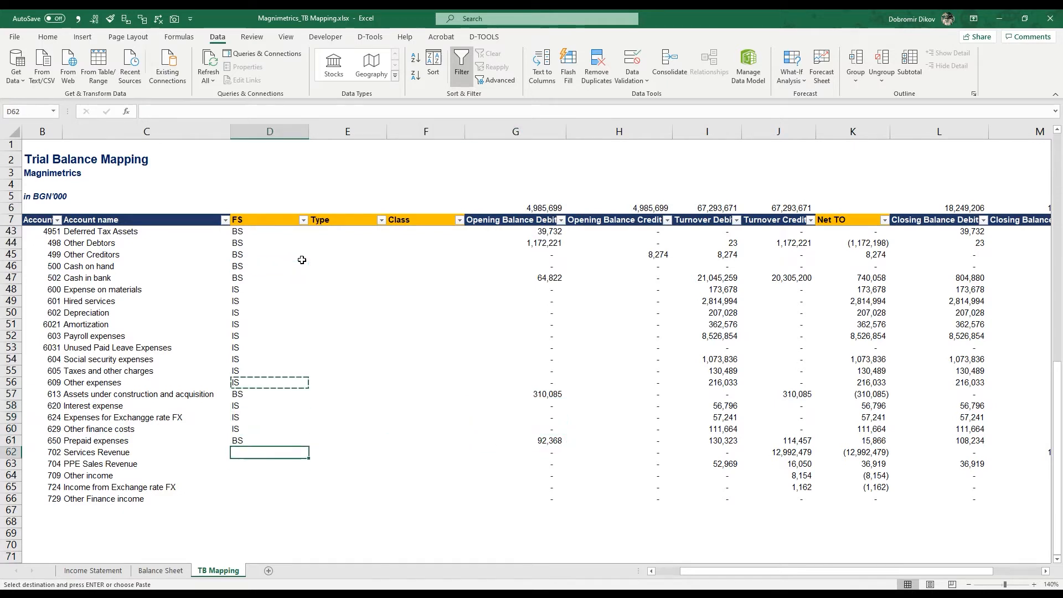
key("shift+Down")
key("shift+Down")
key("shift+Down")
key("shift+Down")
key("ctrl+v")
Step: Enter Equity as the Type for the Share Capital account in E8
key("Right")
key("ctrl+Up")
key("Down")
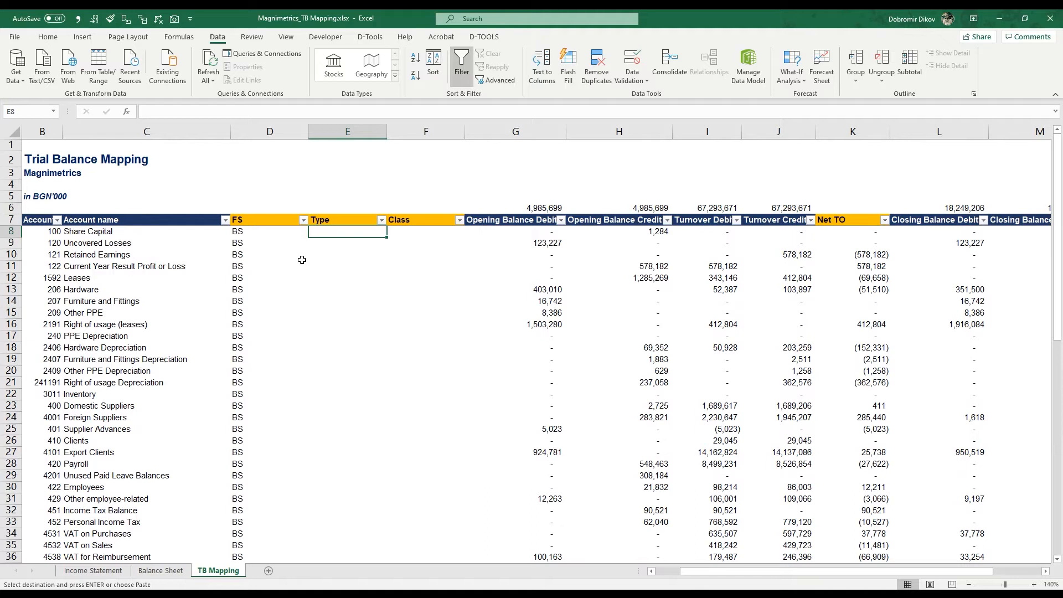
type("Equity")
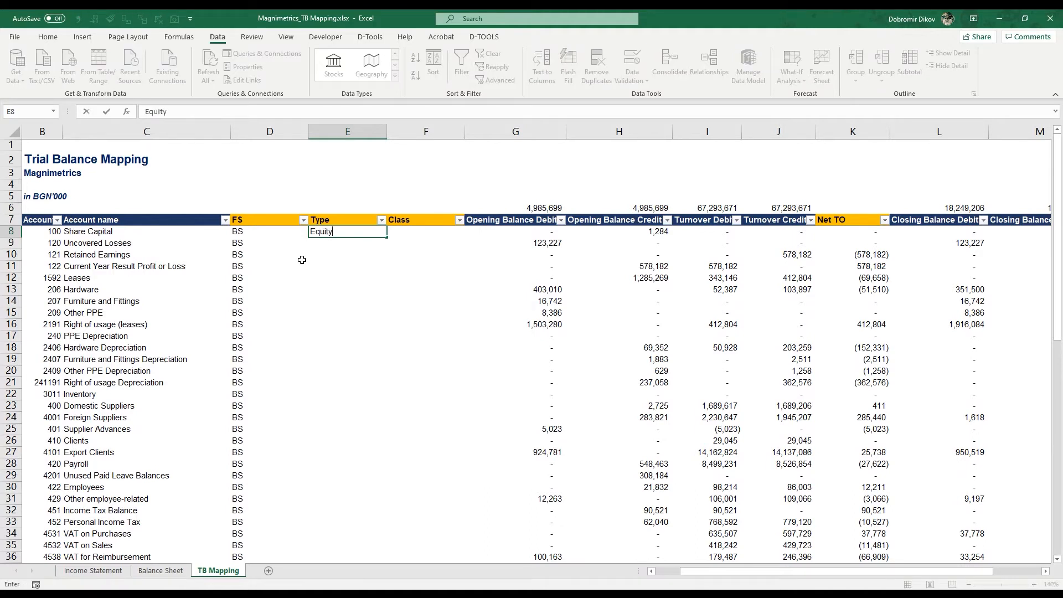
key("ctrl+Return")
Step: Copy the Equity type from E8 down to Current Year Result Profit or Loss in E11
key("ctrl+c")
key("shift+Down")
key("shift+Down")
key("shift+Down")
key("ctrl+v")
Step: Check the Leases account's opening debit and credit balances in row 12 to determine its type
key("Down")
key("Down")
key("Down")
key("Down")
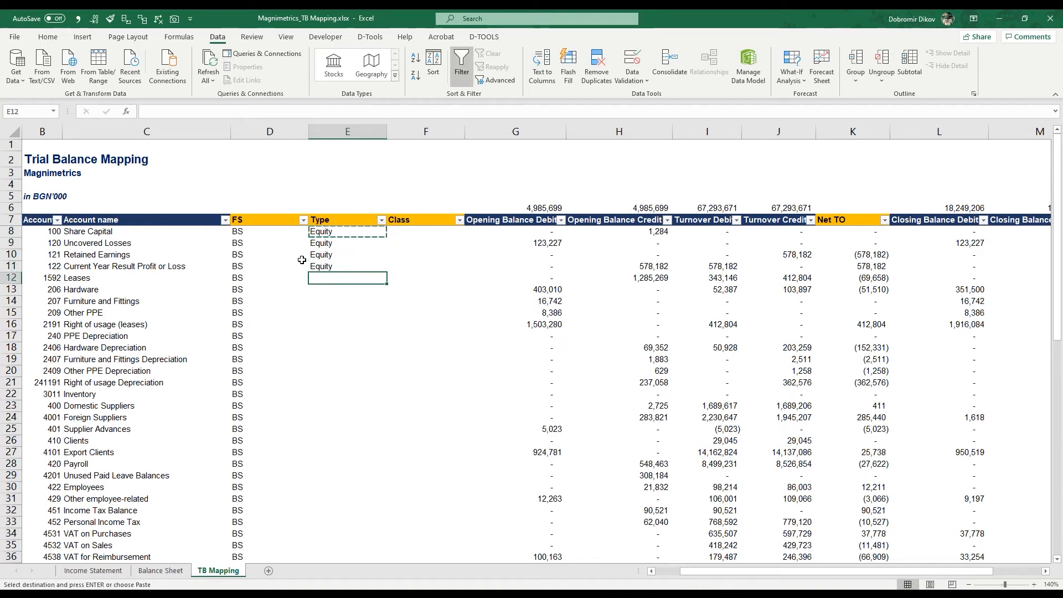
key("Right")
key("Right")
key("Right")
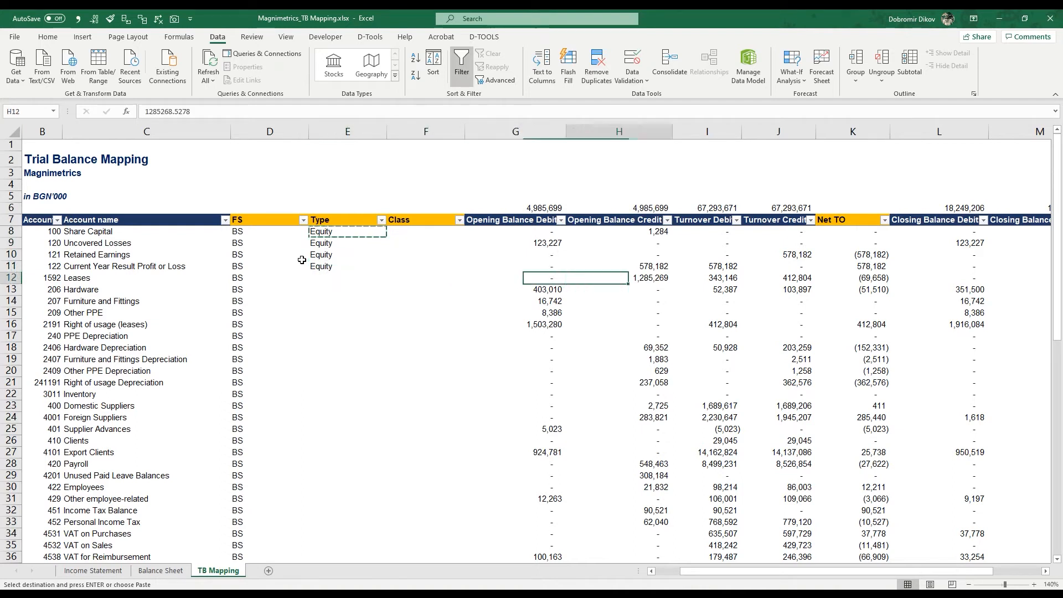
key("Left")
key("Right")
key("Left")
key("Right")
key("Left")
key("Left")
key("Left")
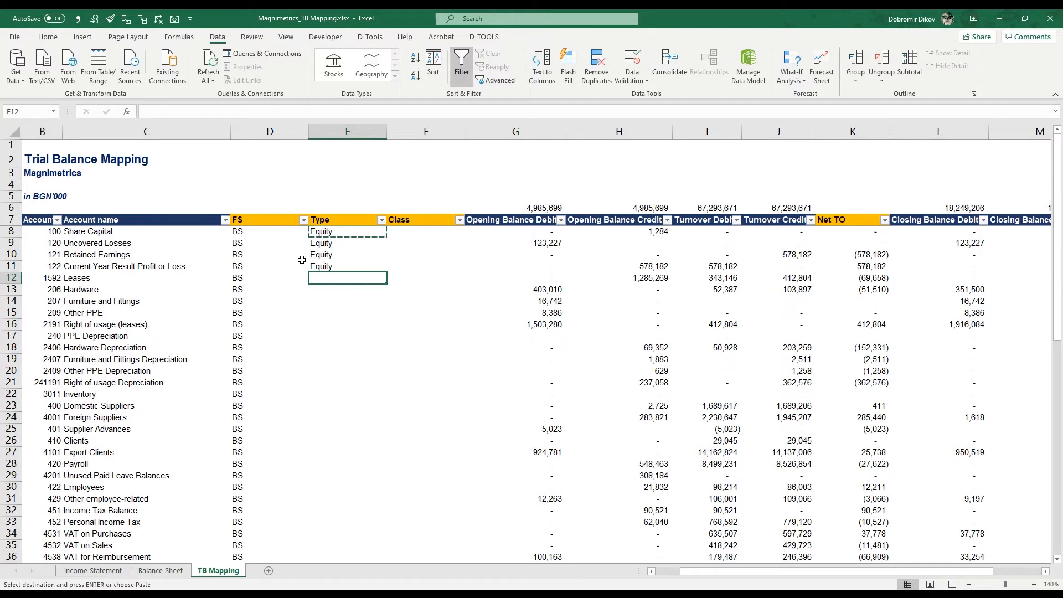
Step: Enter Liabilities as the Type for Leases in E12 and Assets for Hardware in E13
type("Liabilities")
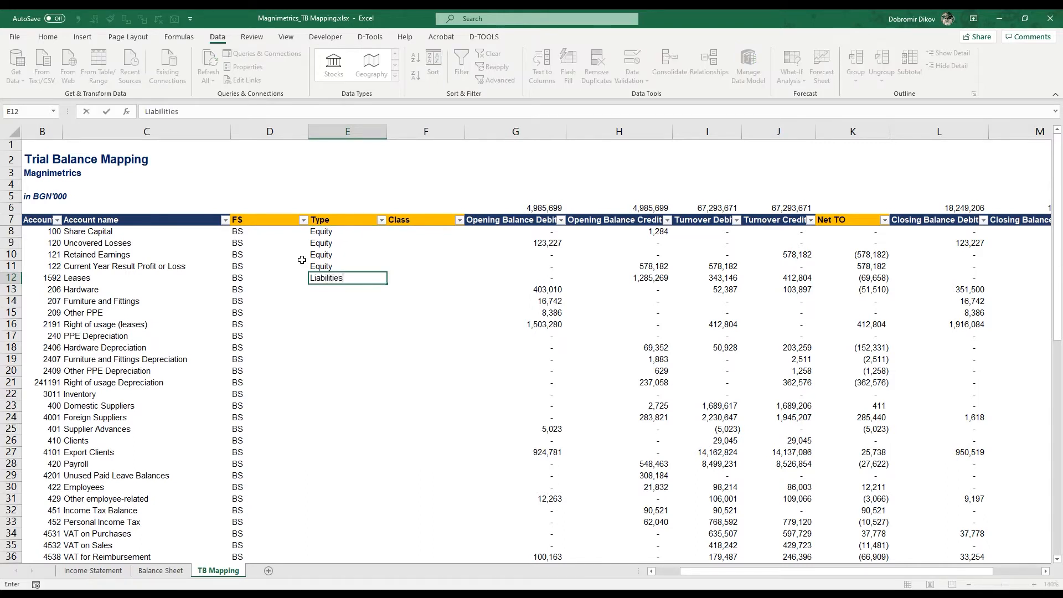
key("Return")
type("Assets")
key("Return")
Step: Copy the Assets type from Hardware in E13 down to Inventory in E22
key("Up")
key("ctrl+c")
key("Down")
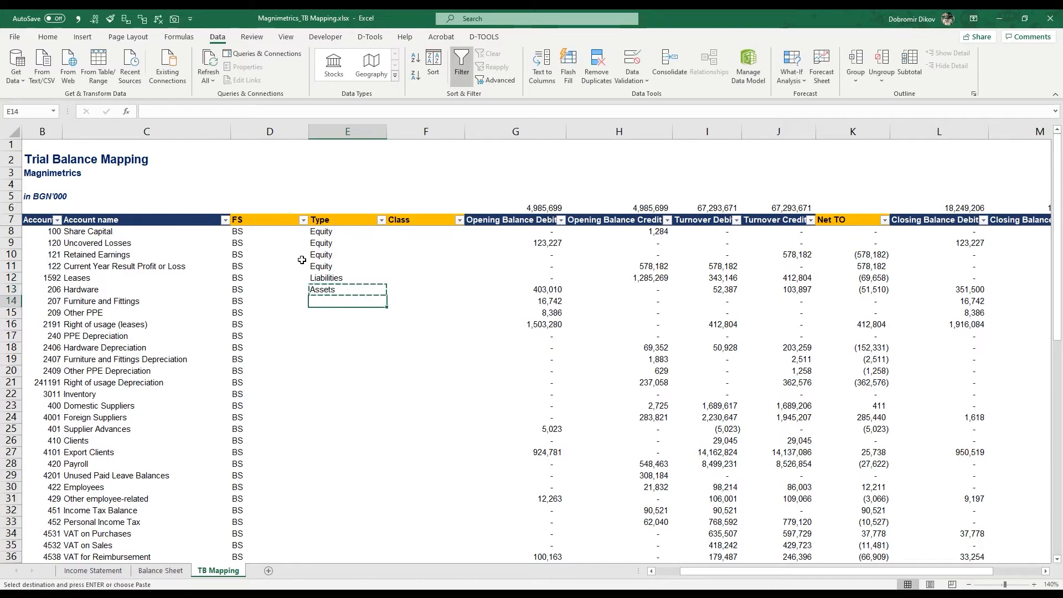
key("shift+Down")
key("shift+Down")
key("shift+Down")
key("shift+Down")
key("shift+Down")
key("shift+Down")
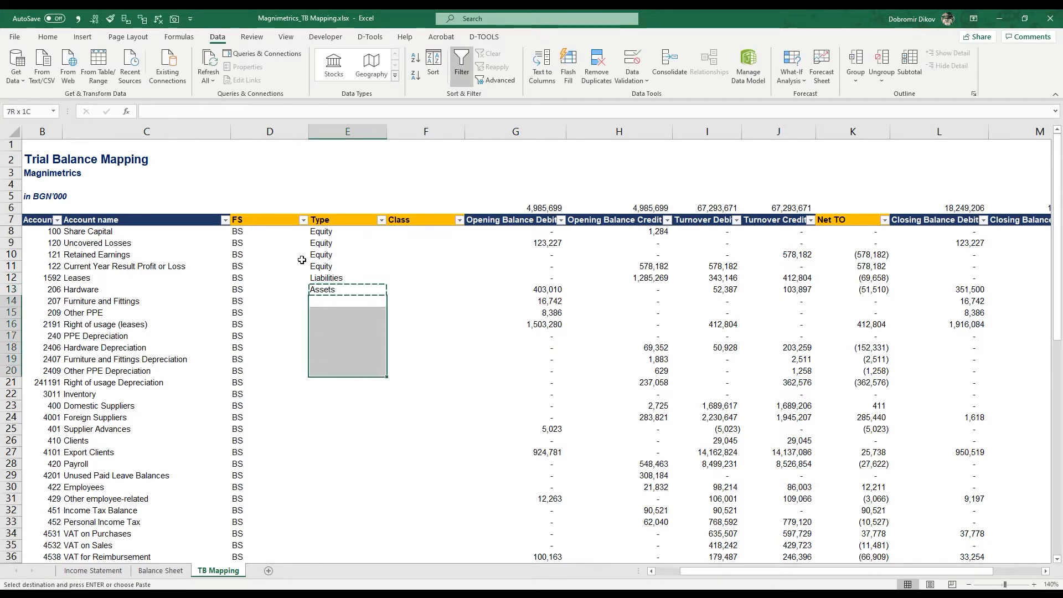
key("shift+Up")
key("shift+Up")
key("shift+Up")
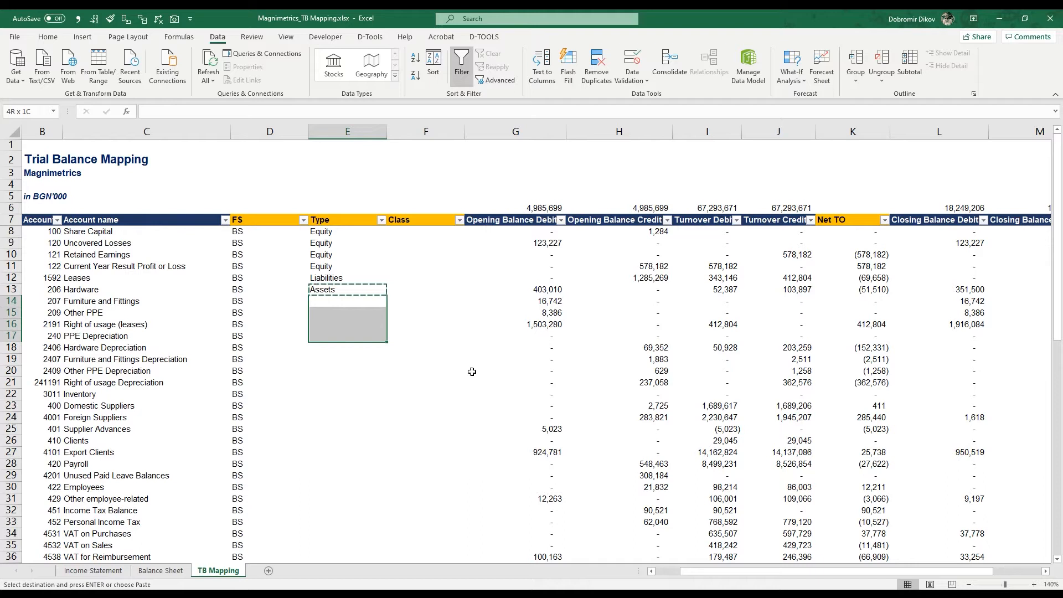
key("shift+Down")
key("shift+Down")
key("shift+Down")
key("shift+Down")
key("shift+Down")
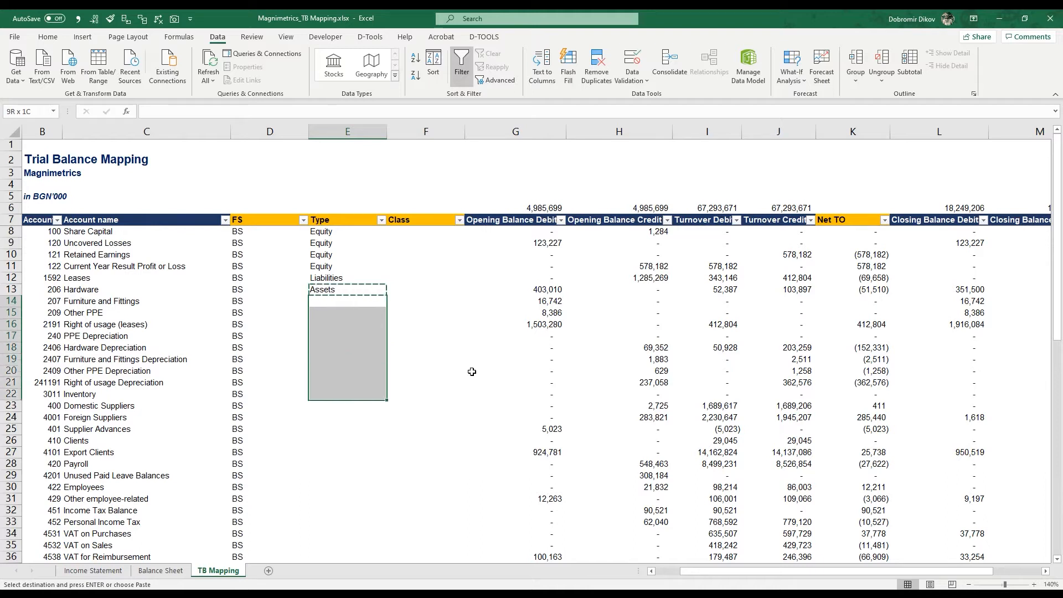
key("ctrl+v")
Step: Enter Liabilities as the Type for Domestic Suppliers in E23 and Foreign Suppliers in E24
key("Down")
key("Down")
key("Down")
key("Down")
key("Down")
key("Down")
key("Down")
key("Down")
key("Down")
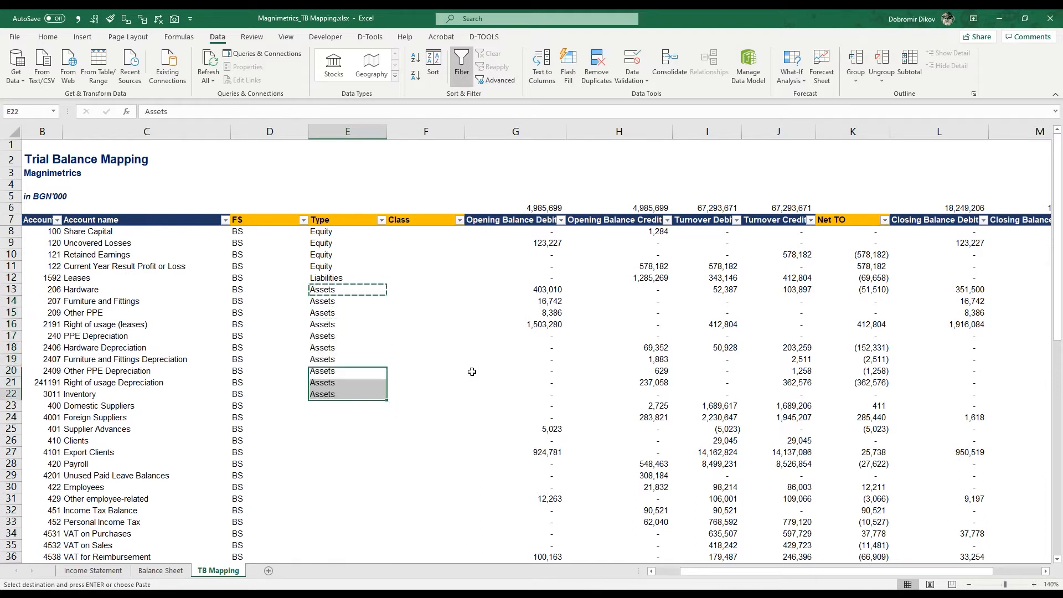
type("Liabilities")
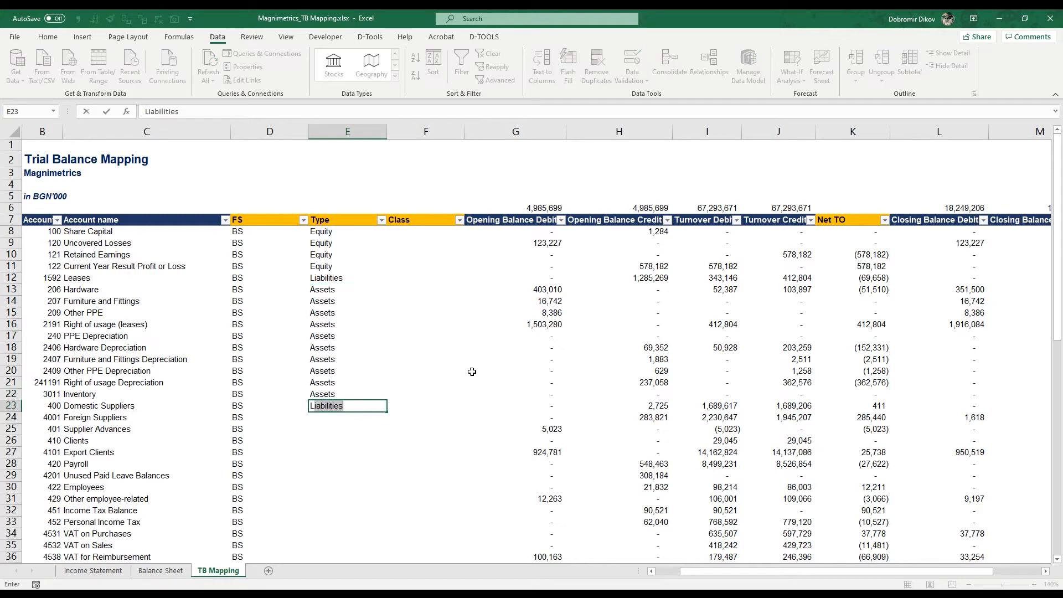
key("Return")
type("Liabilities")
key("Return")
Step: Enter Assets as the Type for Supplier Advances, Clients and Export Clients in E25:E27
type("a")
key("Return")
type("a")
key("Return")
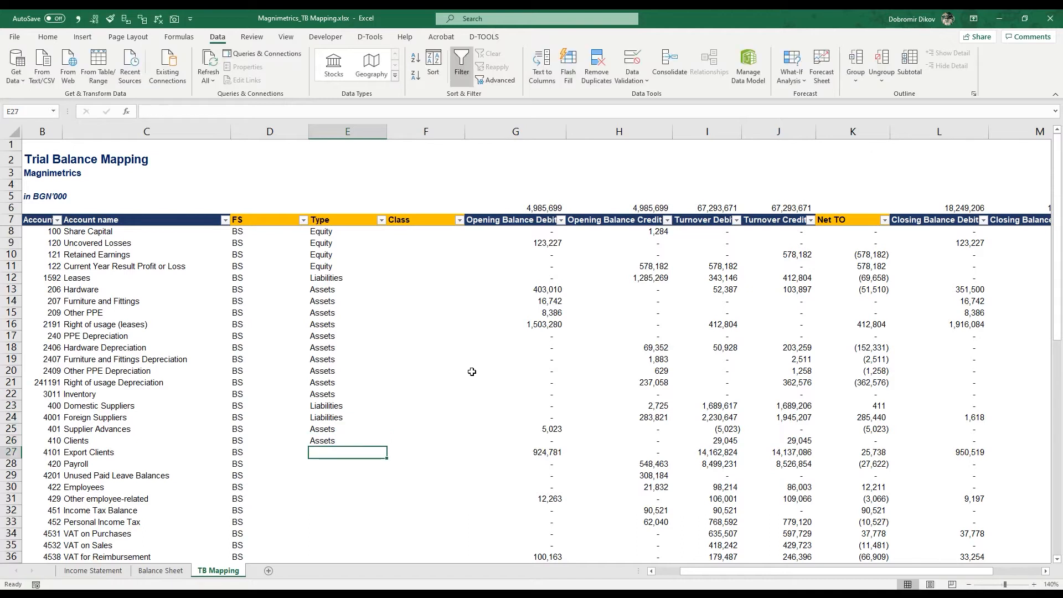
type("a")
key("Return")
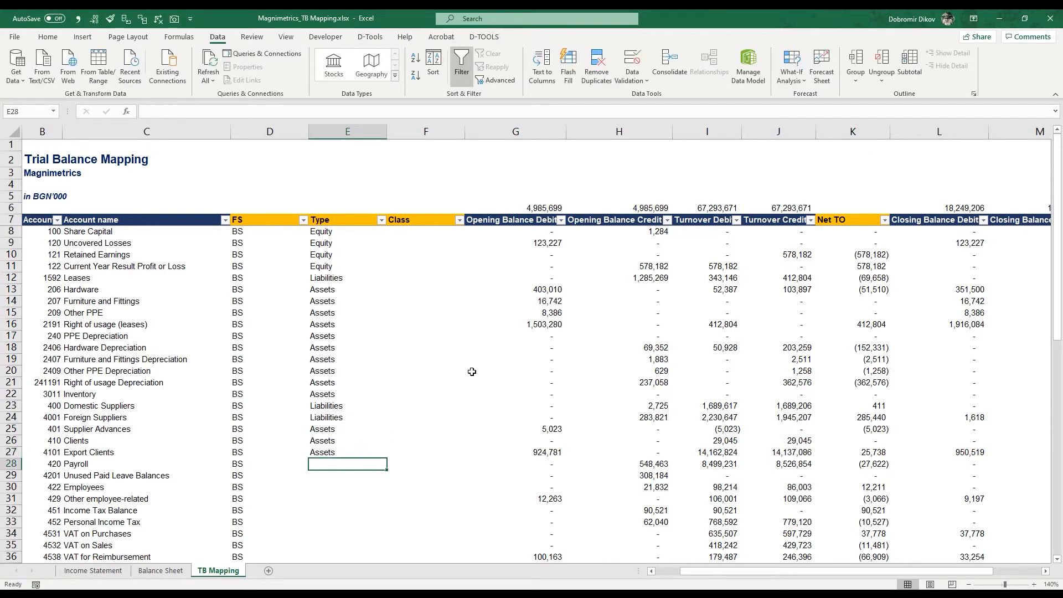
Step: Enter Liabilities as the Type for Payroll, Unused Paid Leave Balances and Employees in E28:E30
type("liabilities")
key("Return")
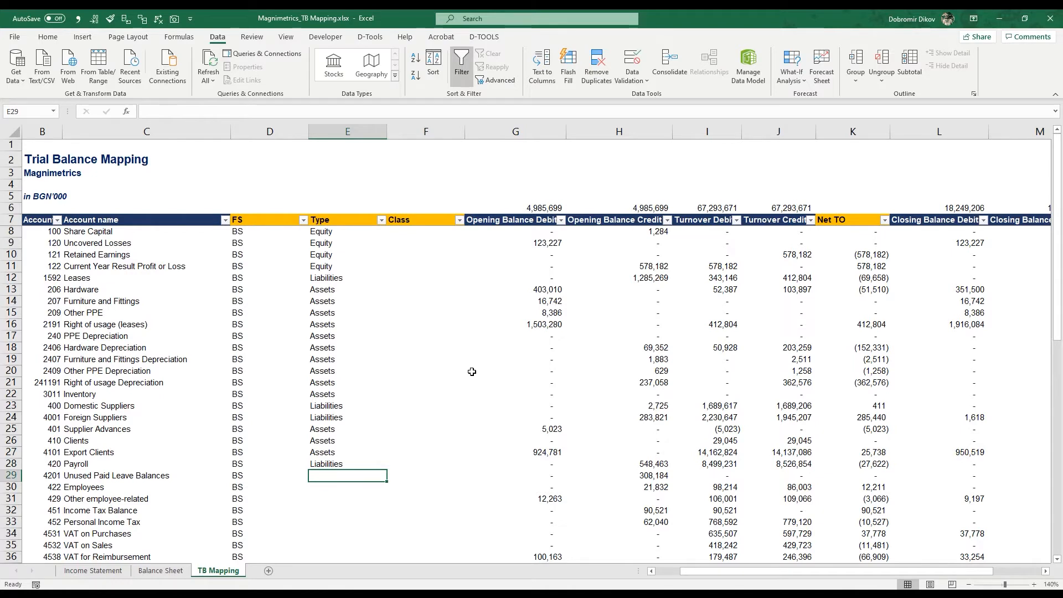
type("l")
key("Return")
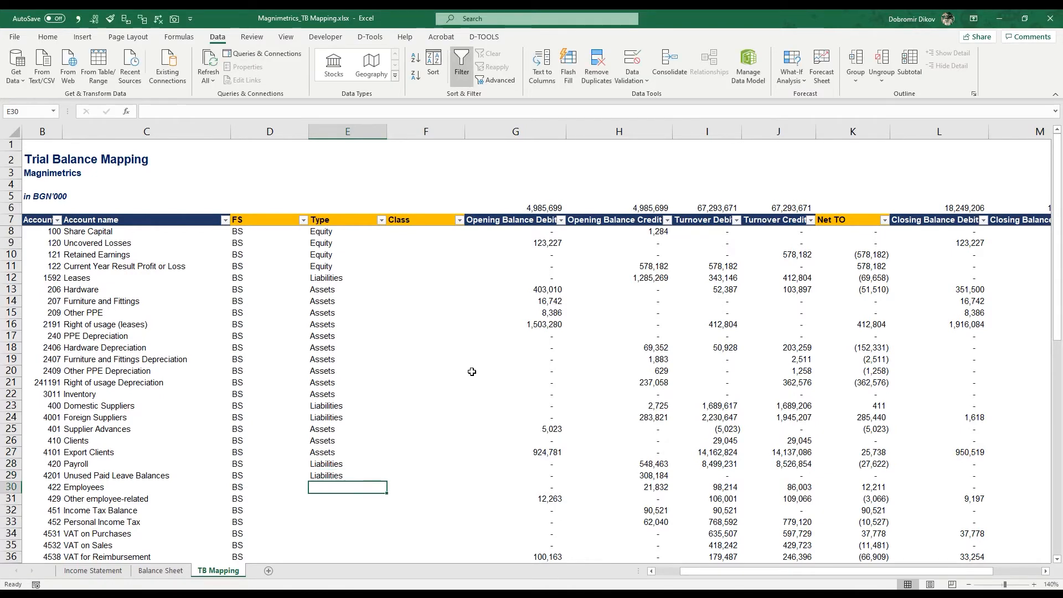
type("liabilities")
key("Return")
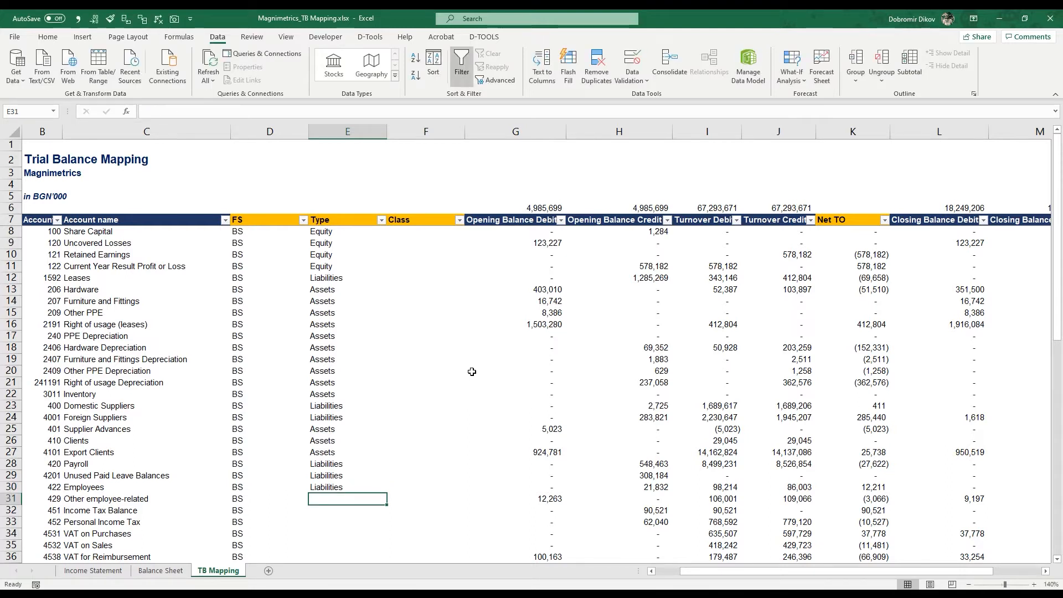
Step: Set the Type to Assets for Other employee-related in E31 and Liabilities for Income Tax Balance and Personal Income Tax in E32:E33
type("Assets")
key("Return")
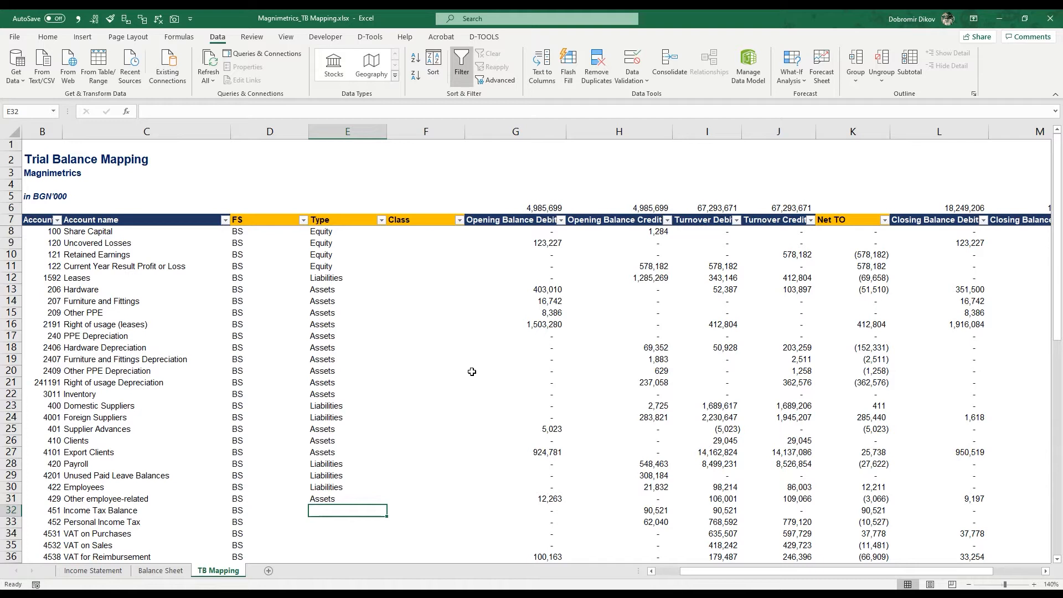
type("liabilities")
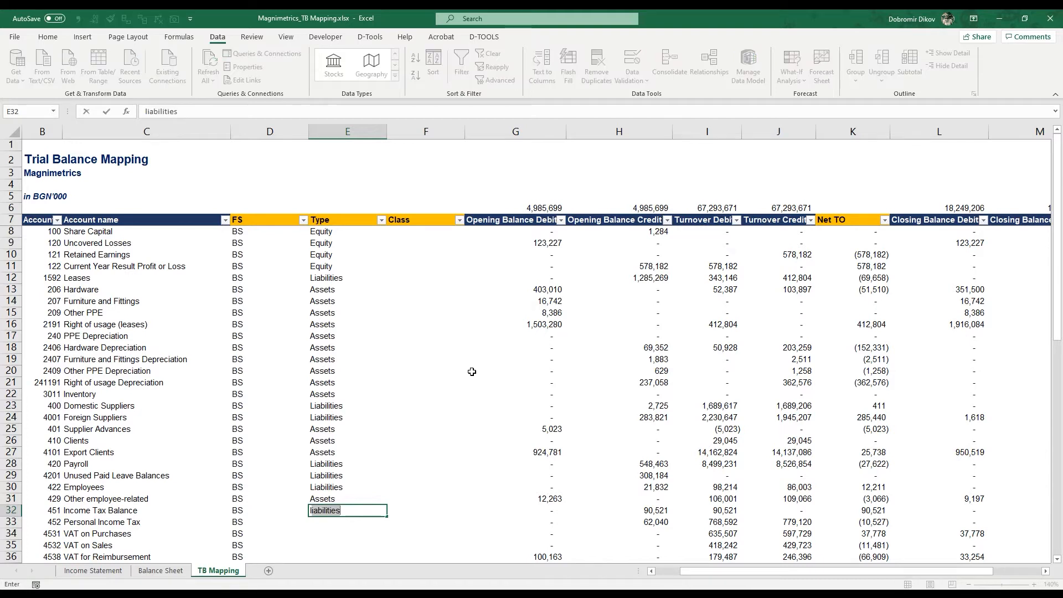
key("Return")
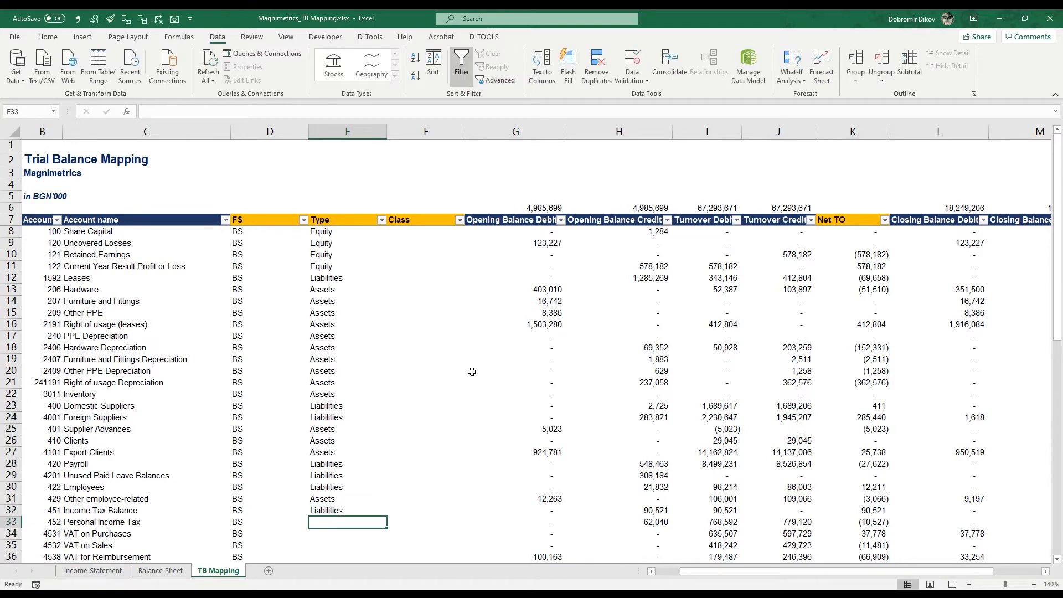
scroll(471, 371, "down", 4)
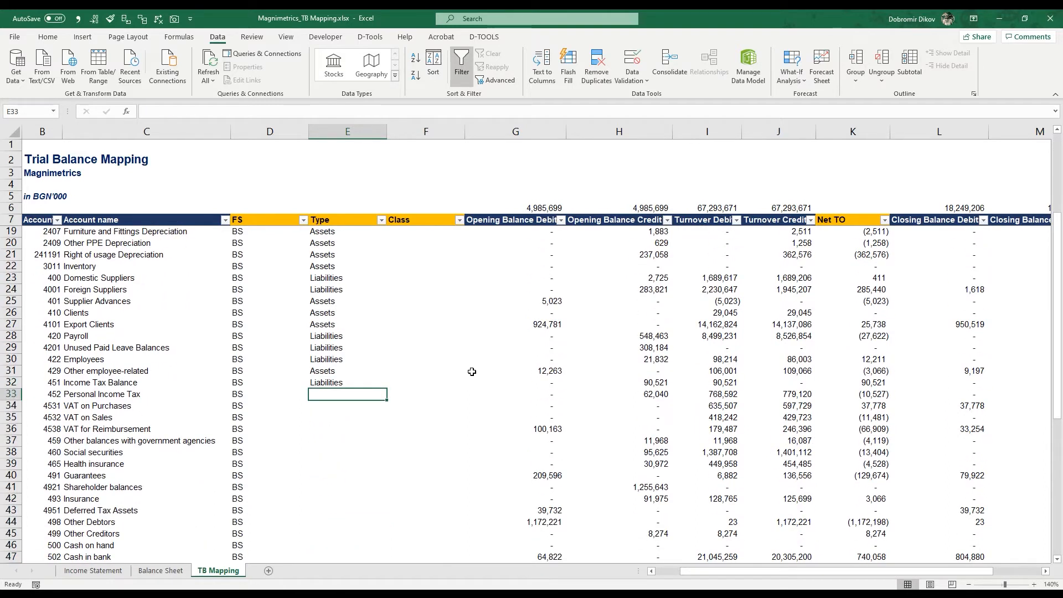
type("Liabilities")
key("Return")
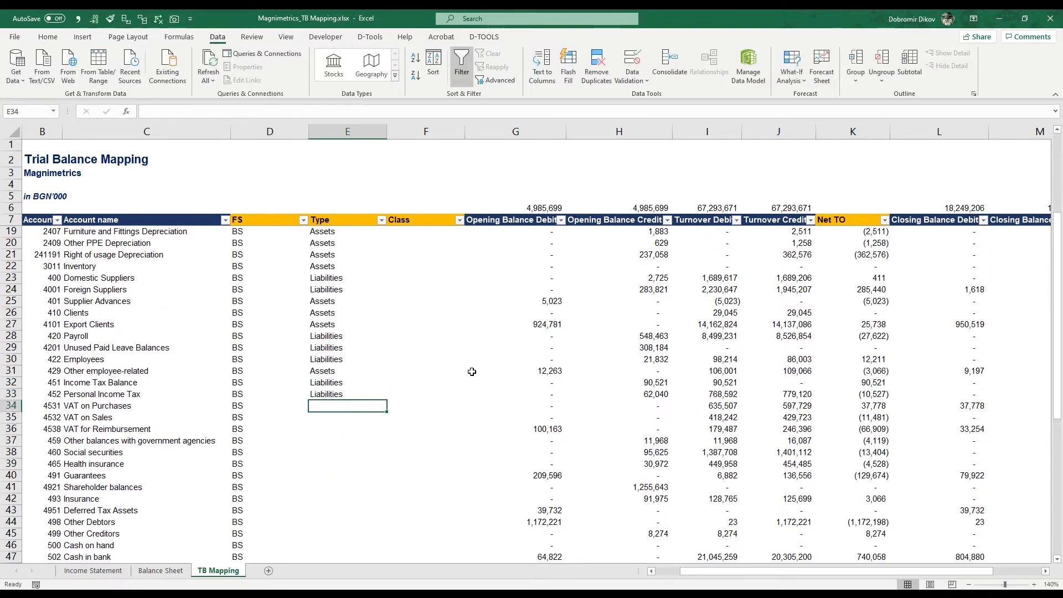
Step: Set the Type to Assets for VAT on Purchases and VAT for Reimbursement, and Liabilities for VAT on Sales, in E34:E36
type("assets")
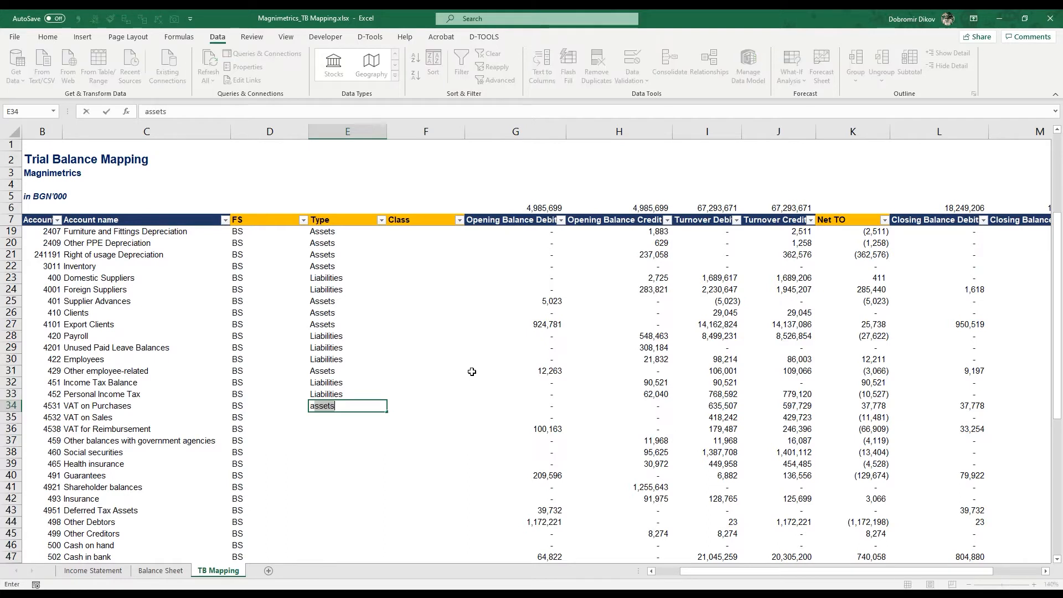
key("Return")
type("liabilities")
key("Return")
type("assets")
key("Return")
Step: Enter Liabilities as the Type for Other balances with government agencies, Social securities and Health insurance in E37:E39
type("l")
key("Return")
type("l")
key("Return")
type("l")
key("Return")
Step: Set the Type to Assets for Guarantees in E40 and Liabilities for Shareholder balances and Insurance in E41:E42
type("a")
key("Return")
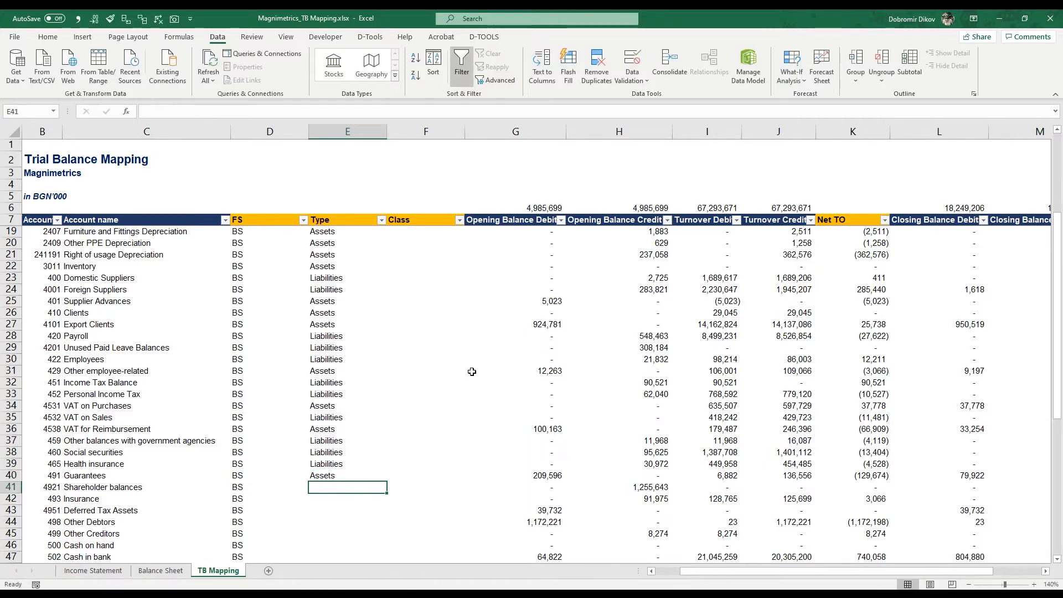
type("l")
key("Return")
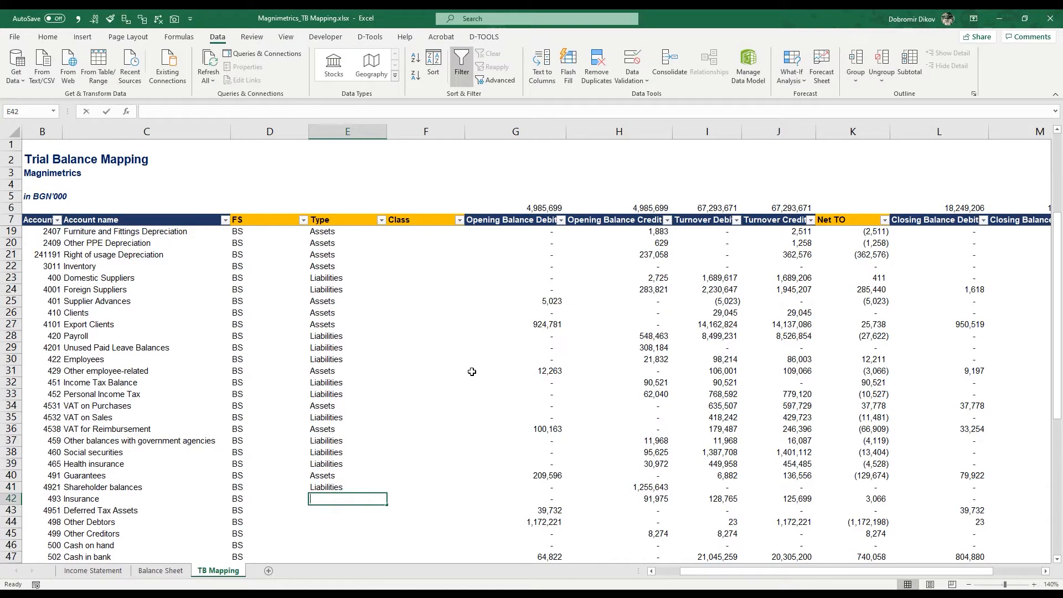
type("Liabilities")
key("Return")
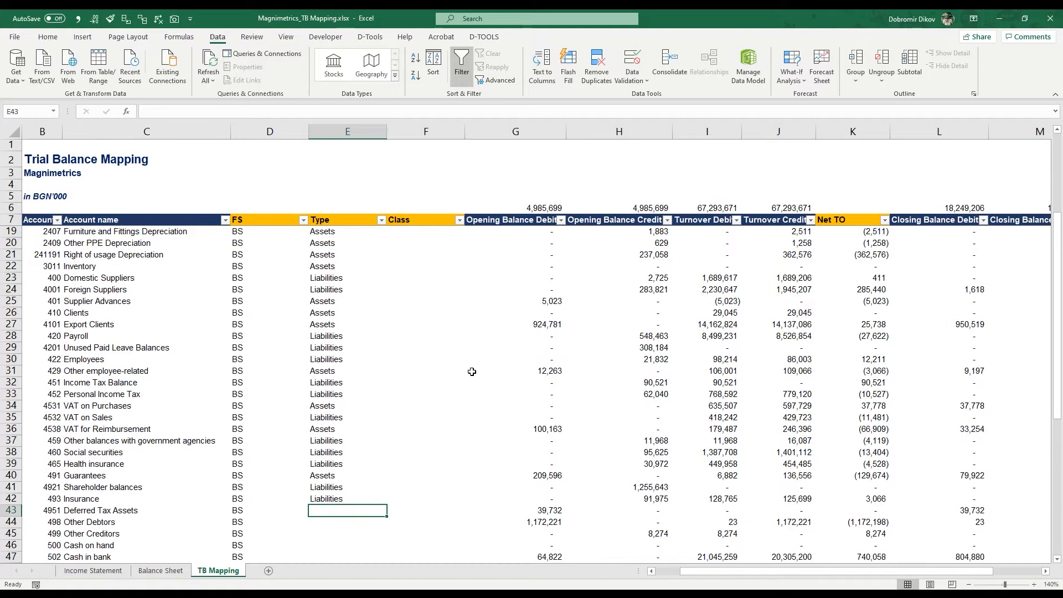
Step: Set the Type to Assets for Deferred Tax Assets and Other Debtors in E43:E44 and Liabilities for Other Creditors in E45
type("a")
key("Return")
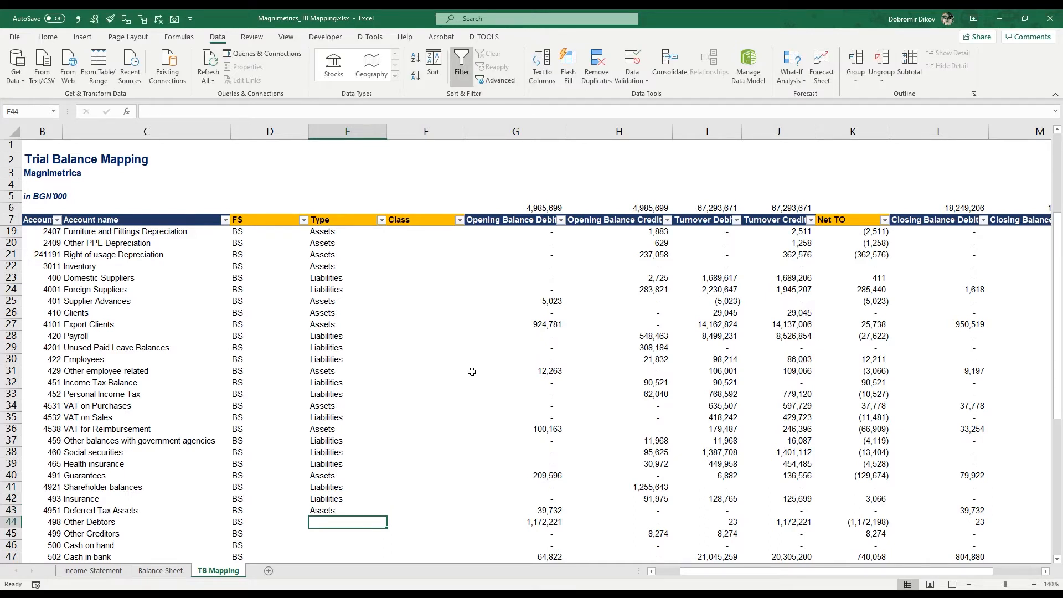
type("a")
key("Return")
type("l")
key("Return")
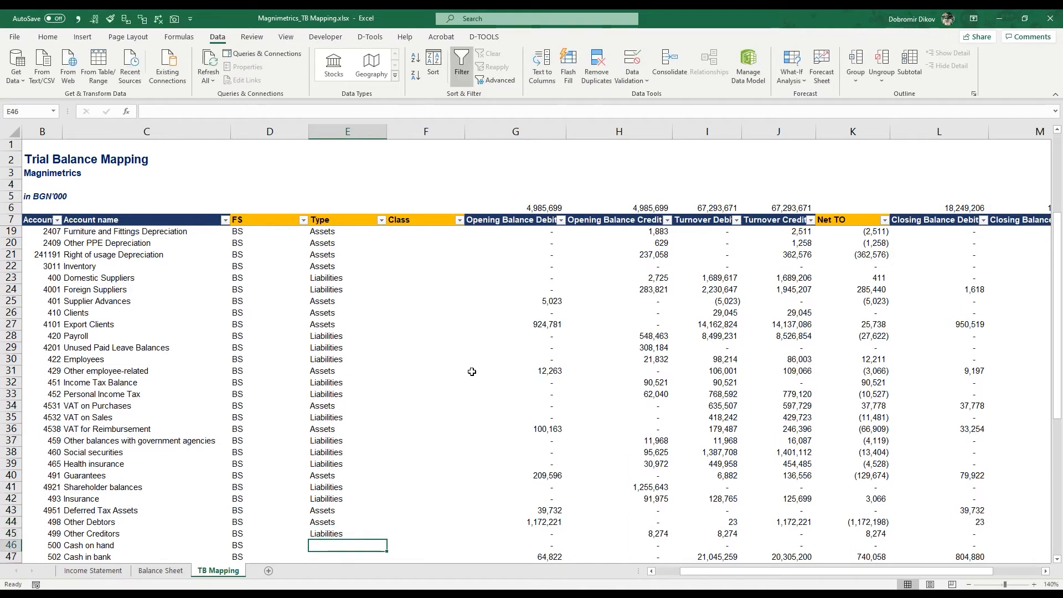
Step: Enter Assets as the Type for Cash on hand in E46 and Cash in bank in E47
type("a")
key("Return")
type("a")
key("Return")
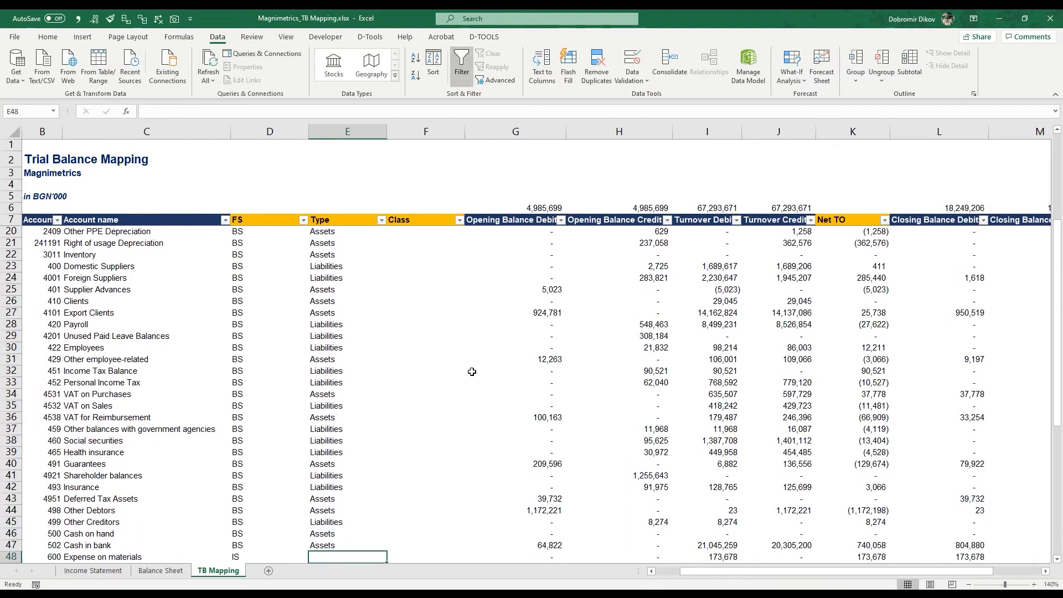
Step: Enter Assets as the Type for Assets under construction and acquisition in E57 and Prepaid expenses in E61
scroll(472, 372, "down", 7)
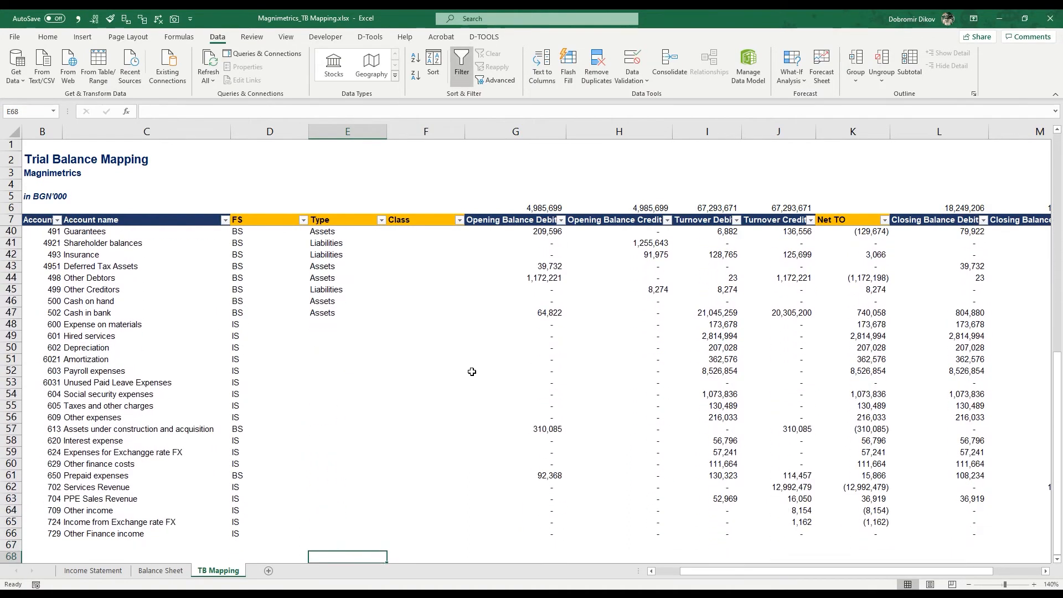
key("Down")
key("Down")
key("Down")
key("Down")
key("Down")
key("Down")
key("Down")
key("Down")
key("Down")
type("a")
key("Return")
key("Down")
key("Down")
key("Down")
type("a")
key("Return")
Step: Enter Expenses as the Type for the Expense on materials account in E48
key("Up")
key("Up")
key("Up")
key("Up")
key("Up")
key("Up")
key("Up")
key("Up")
key("Up")
key("Up")
key("Up")
key("Up")
key("Up")
key("Up")
key("Up")
key("Down")
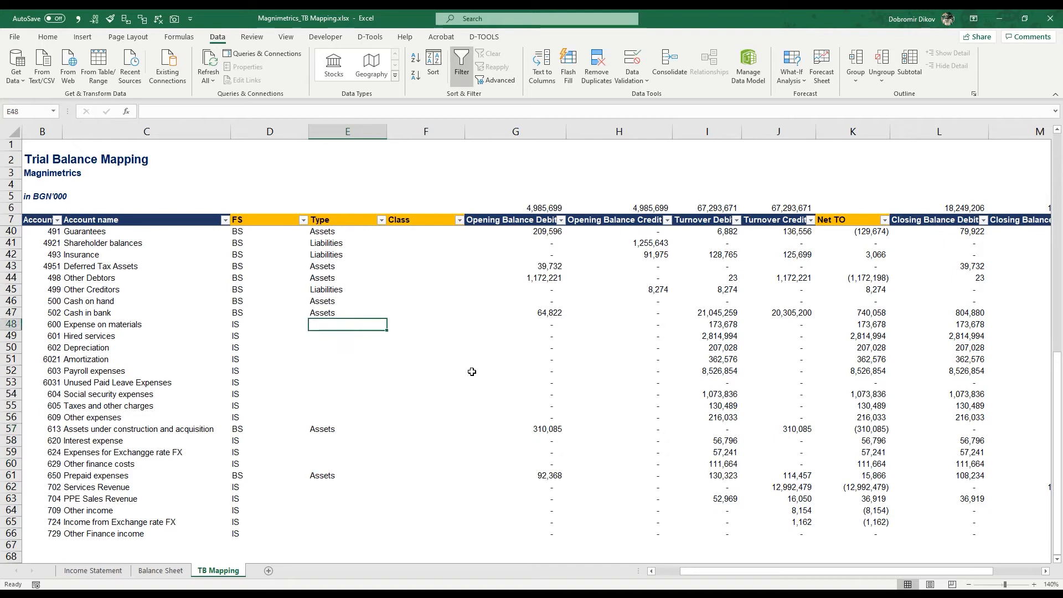
type("e")
type("xpenses")
key("Return")
Step: Copy the Expenses type from E48 down to Other expenses in E56
key("Up")
key("ctrl+c")
key("shift+Down")
key("shift+Down")
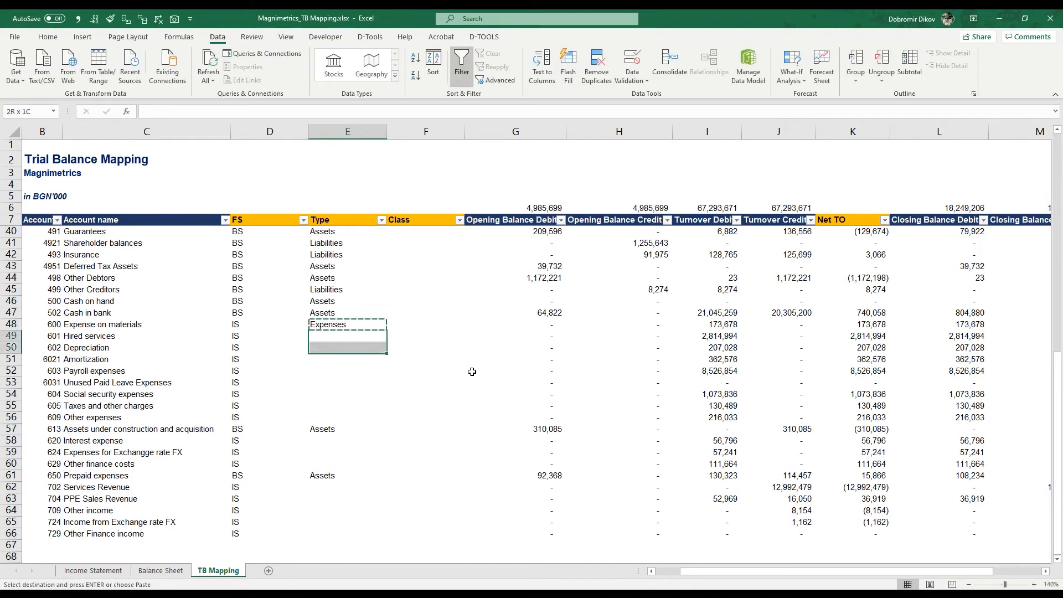
key("shift+Down")
key("shift+Down")
key("shift+Down")
key("shift+Down")
key("shift+Down")
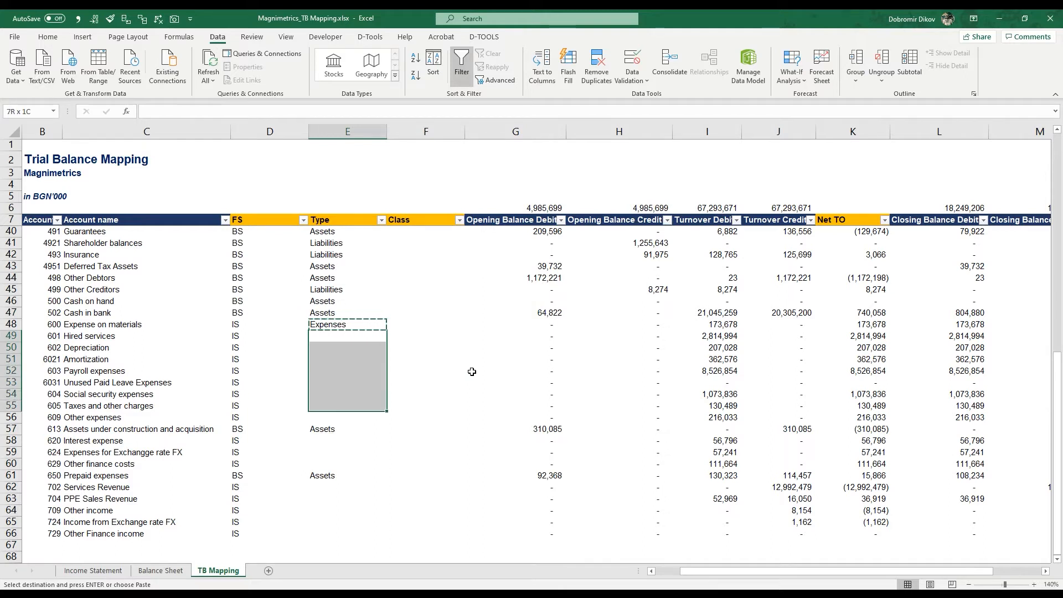
key("shift+Down")
key("ctrl+v")
Step: Paste the Expenses type for Interest expense, exchange rate FX expenses and Other finance costs in E58:E60
key("Down")
key("Down")
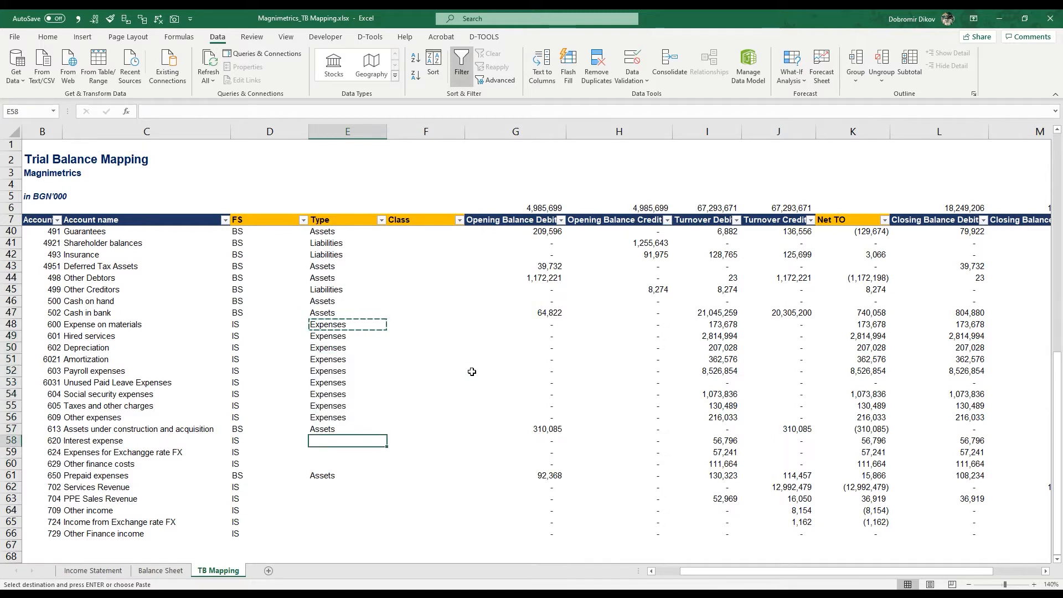
key("ctrl+v")
key("Down")
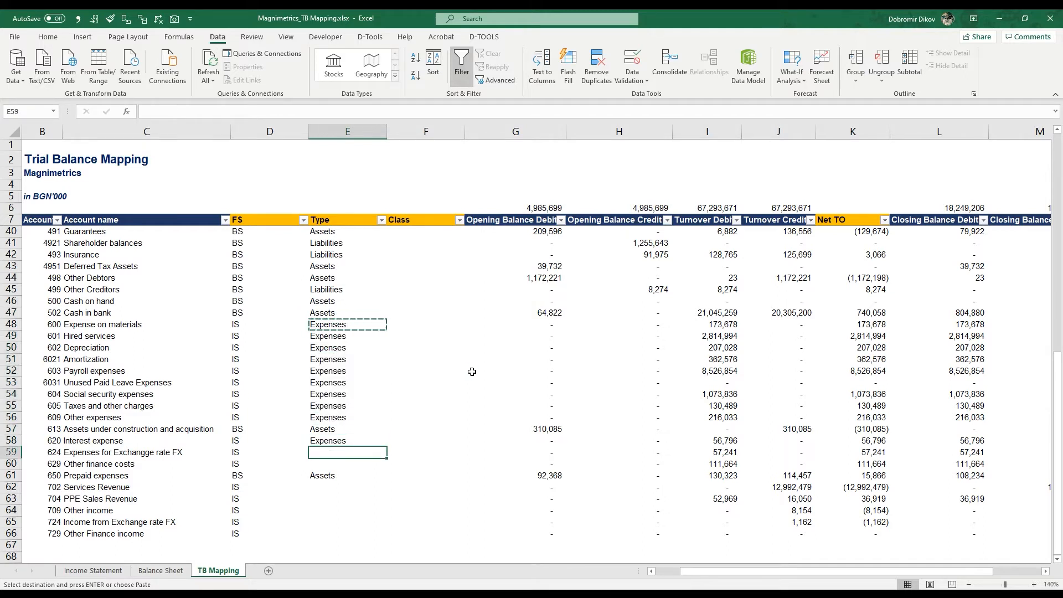
key("ctrl+v")
key("Down")
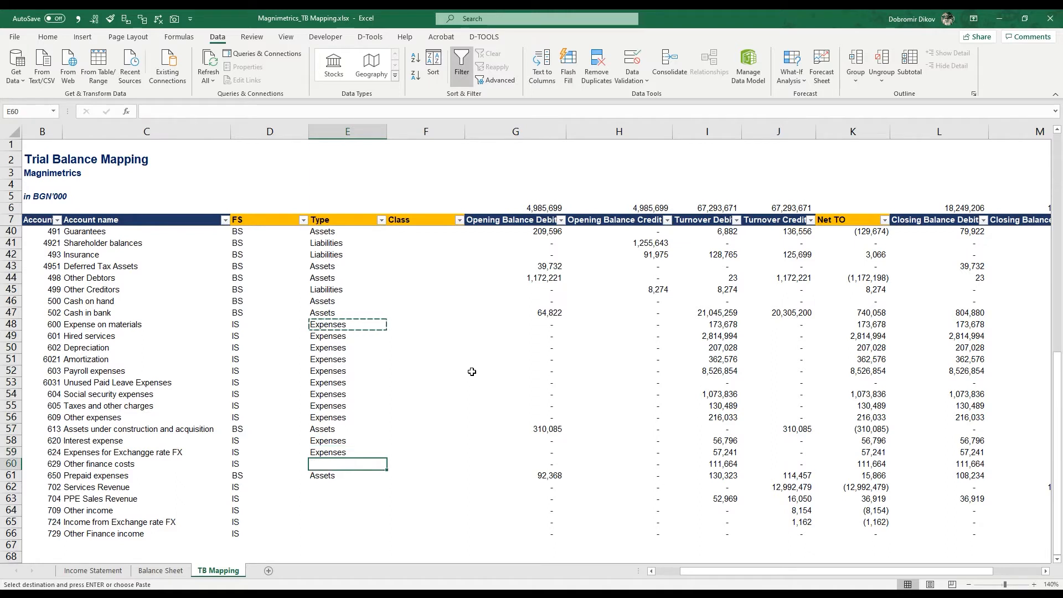
key("ctrl+v")
key("Down")
Step: Enter Revenue as the Type for Services Revenue in E62 and copy it to PPE Sales Revenue in E63
key("Down")
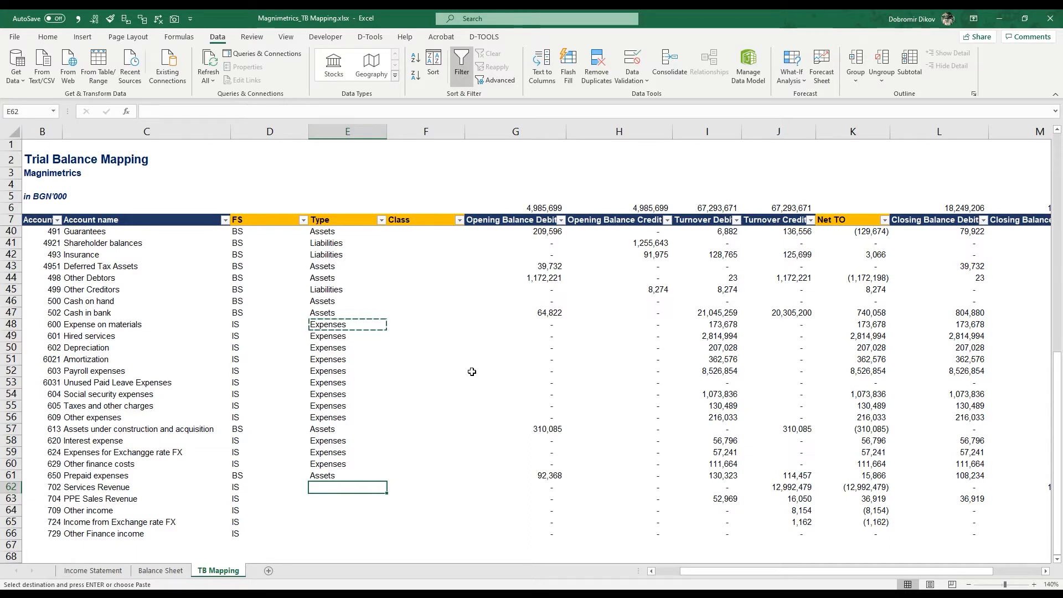
type("Re")
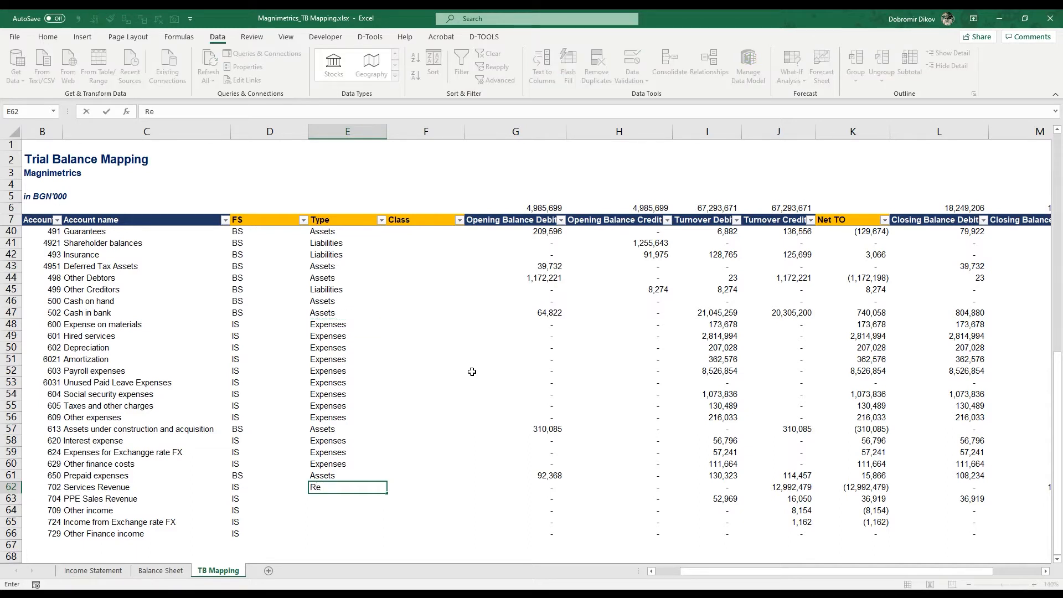
type("venue")
key("ctrl+Return")
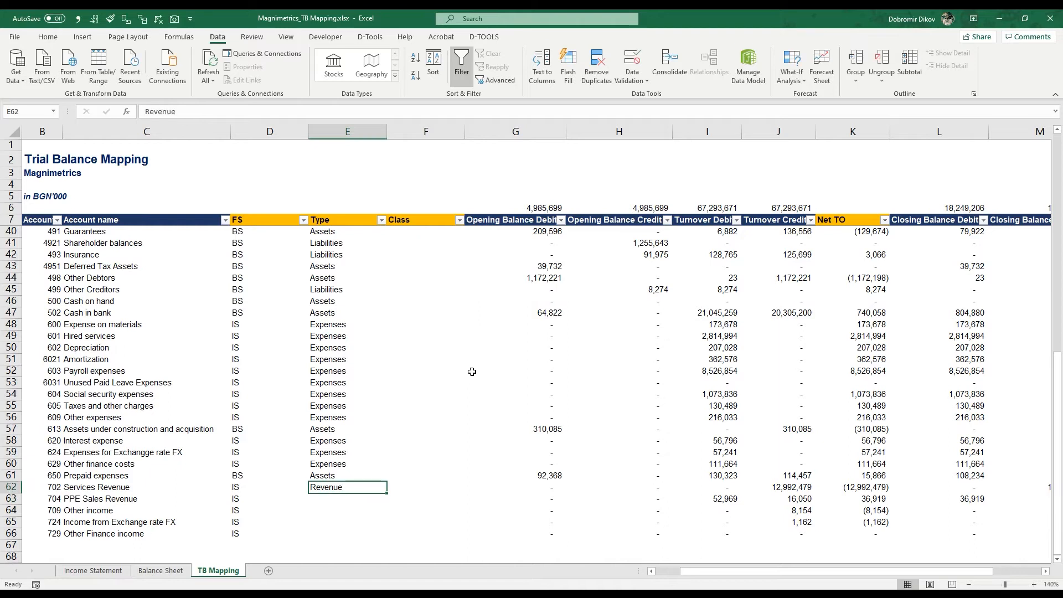
key("ctrl+c")
key("Down")
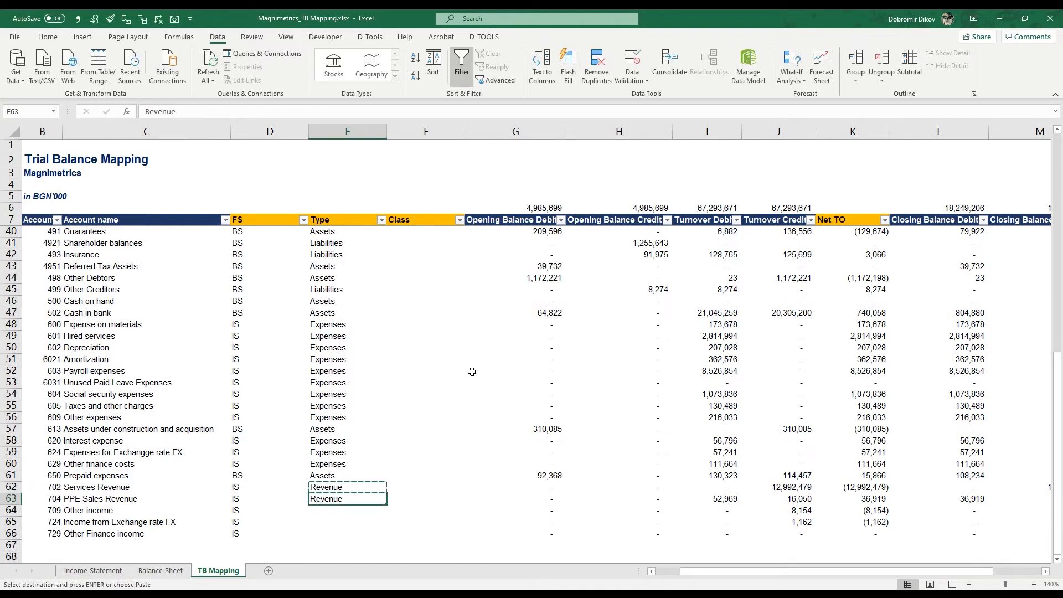
key("Down")
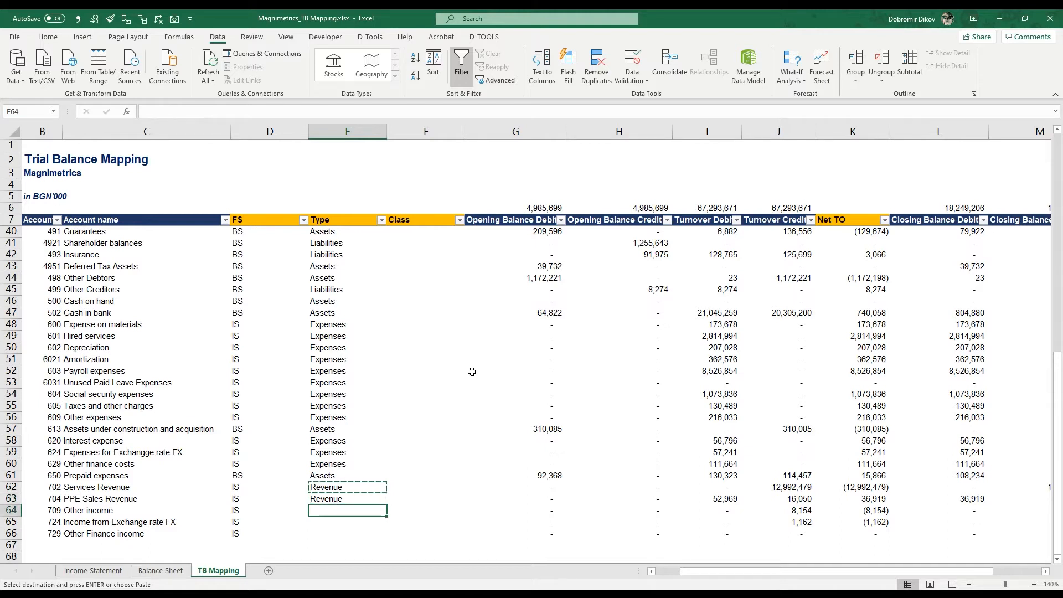
Step: Check the turnover figures of Other income in row 64 and paste Revenue as its Type in E64
key("Right")
key("Right")
key("Right")
key("Right")
key("Right")
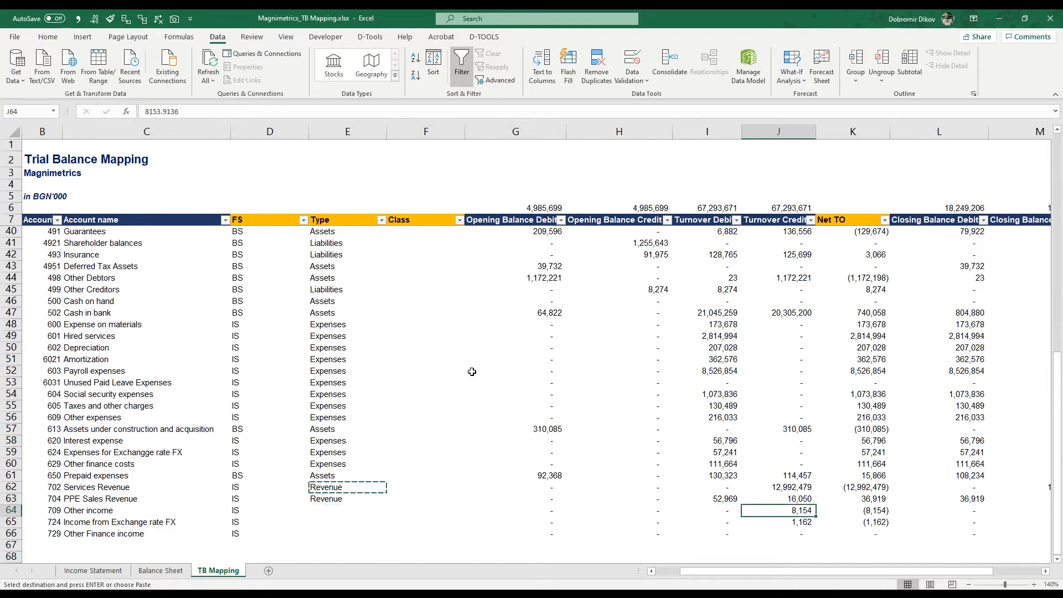
key("Left")
key("Left")
key("Left")
key("Left")
key("Left")
key("ctrl+v")
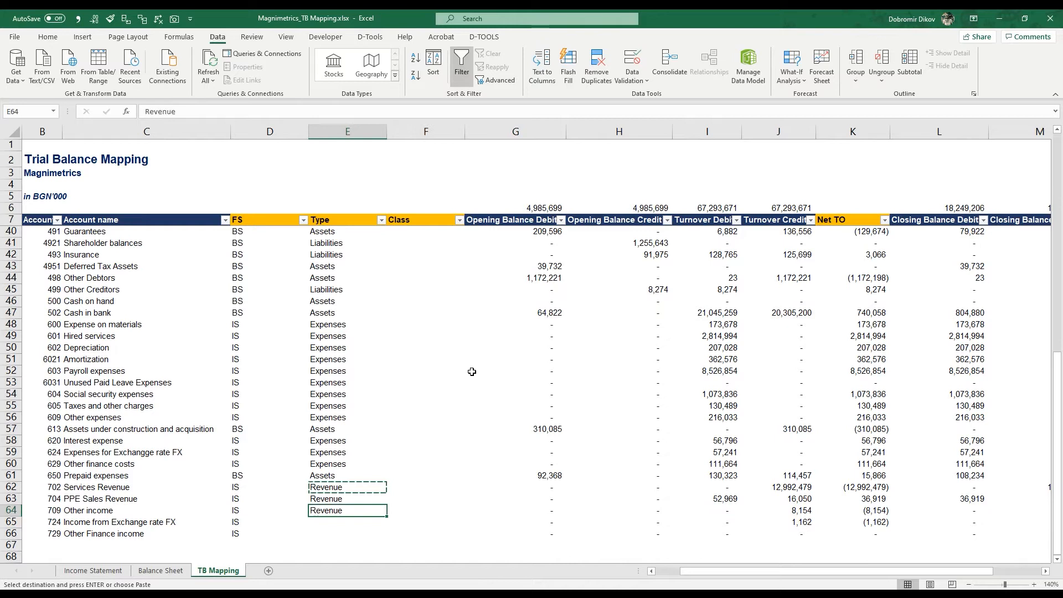
Step: Paste the Revenue type for Income from Exchange rate FX in E65 and Other Finance income in E66
key("Down")
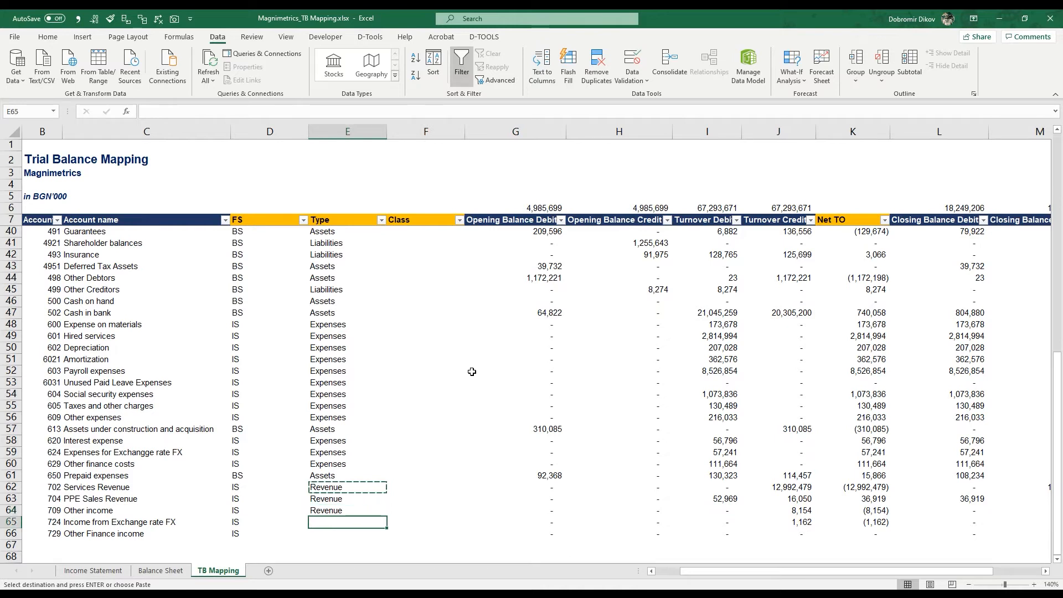
key("Left")
key("Left")
key("Left")
key("Right")
key("Right")
key("Right")
key("ctrl+v")
key("Down")
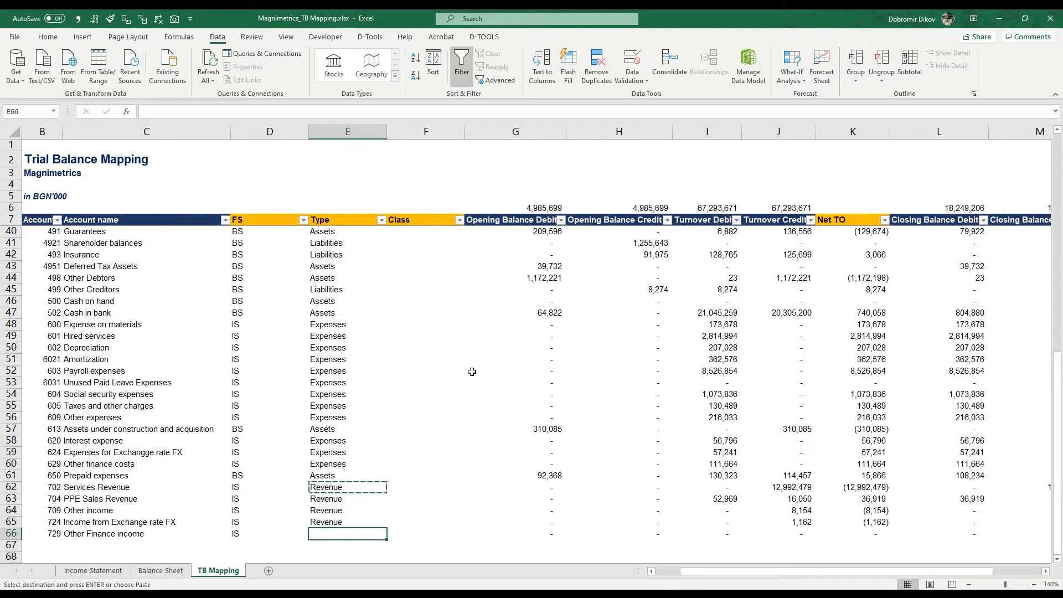
key("ctrl+v")
Step: Examine the debit and credit turnover, net turnover and closing balance of PPE Sales Revenue in row 63
key("Right")
key("Right")
key("Right")
key("Right")
key("Right")
key("Right")
key("Right")
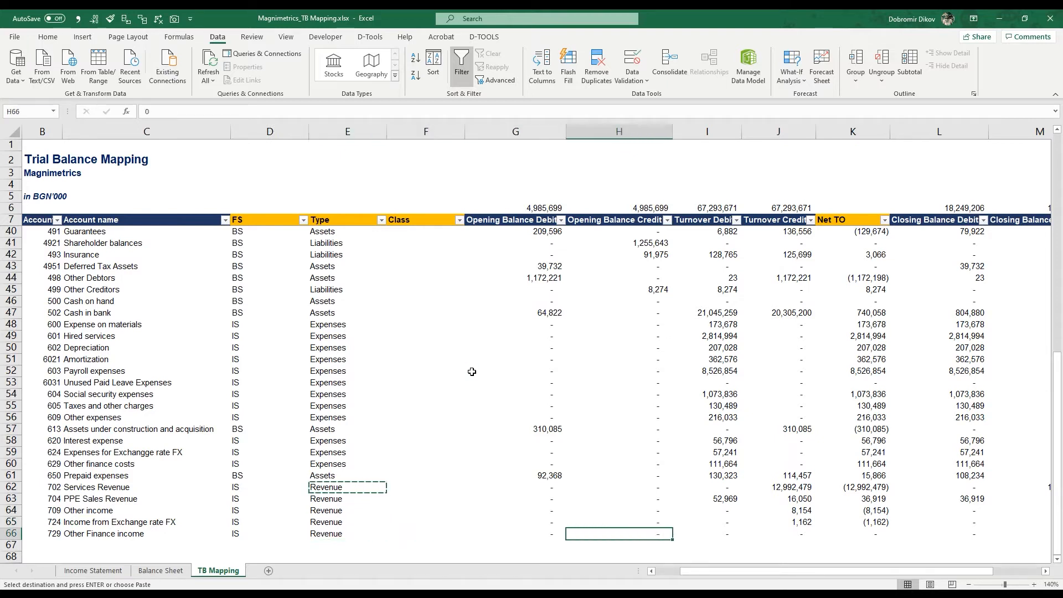
key("Up")
key("Up")
key("Up")
key("Left")
key("Left")
key("Left")
key("Left")
key("Left")
key("Left")
key("Left")
key("Left")
key("Left")
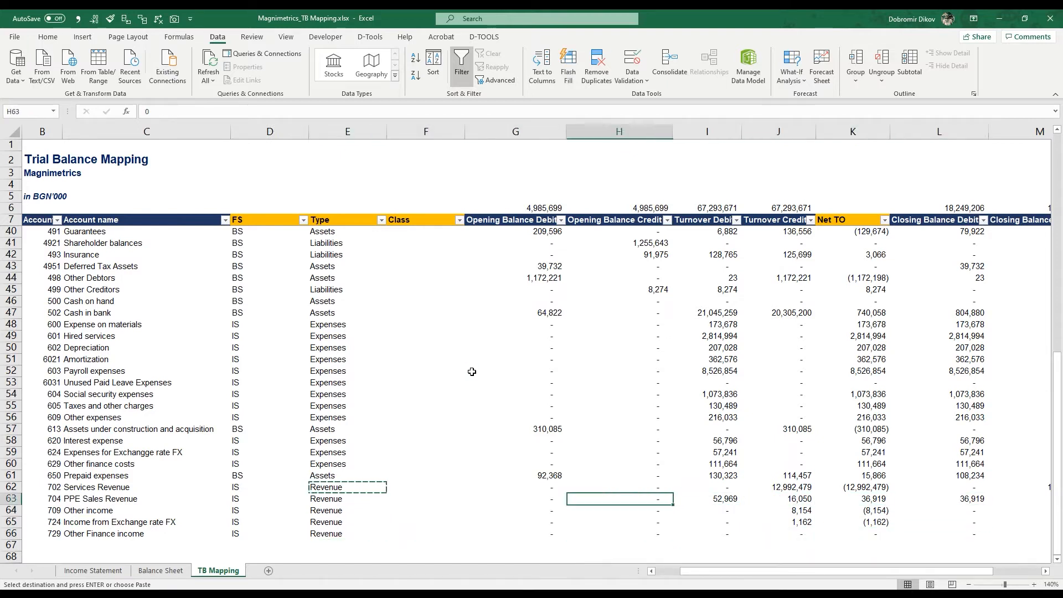
key("Right")
key("Right")
key("Right")
key("Right")
key("Right")
key("Right")
key("Right")
key("Right")
key("Right")
key("Right")
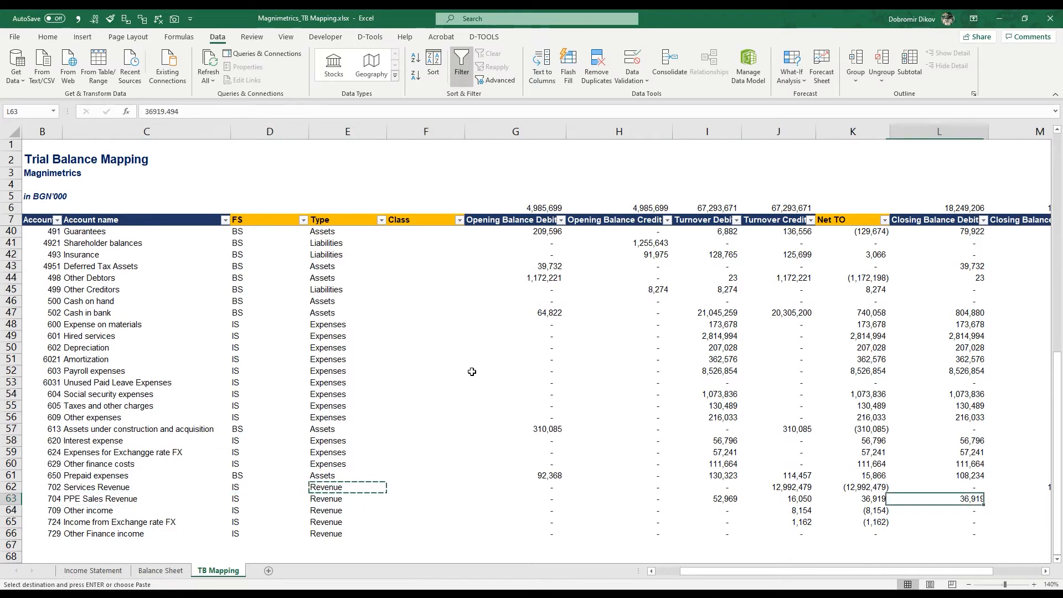
key("Left")
key("Left")
key("Left")
key("Left")
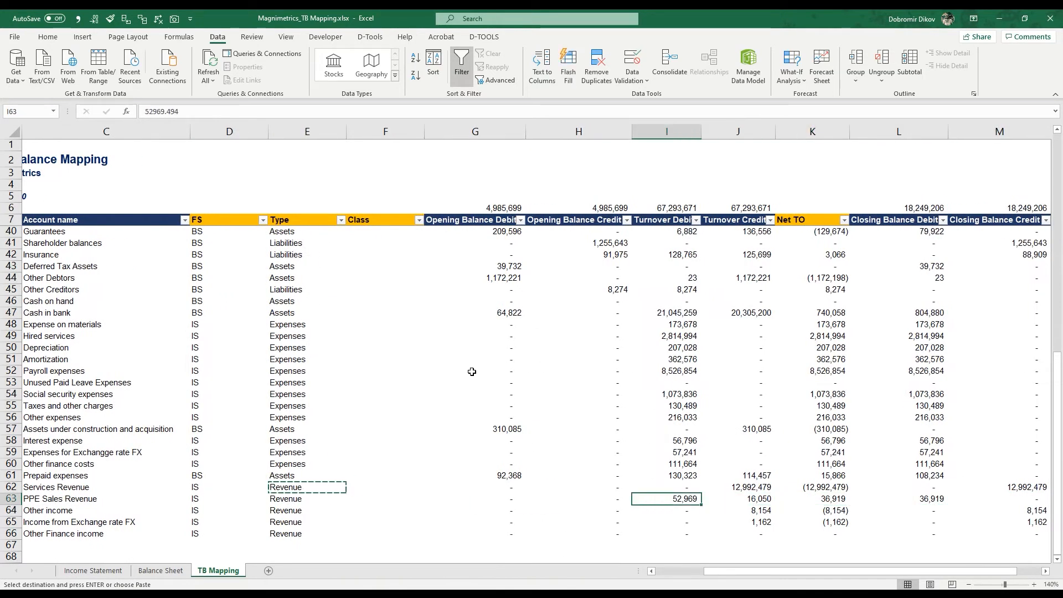
key("Right")
key("Right")
key("Right")
key("Left")
key("Left")
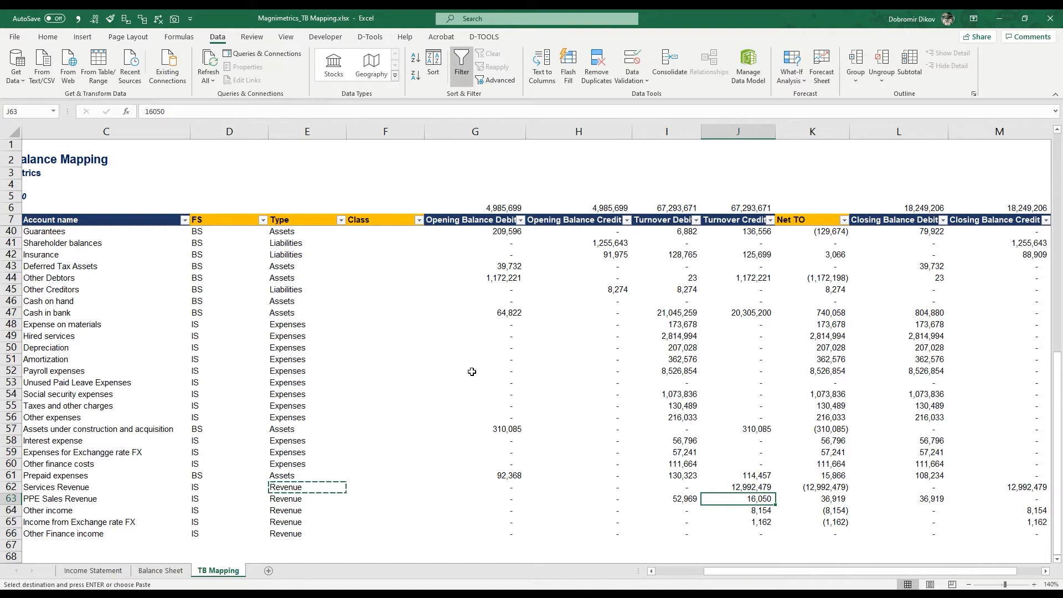
Step: Check the account name, FS and Type entries of PPE Sales Revenue and the Other income account below it
key("Left")
key("Left")
key("Left")
key("Left")
key("Left")
key("Left")
key("Left")
key("Left")
key("Right")
key("Right")
key("Left")
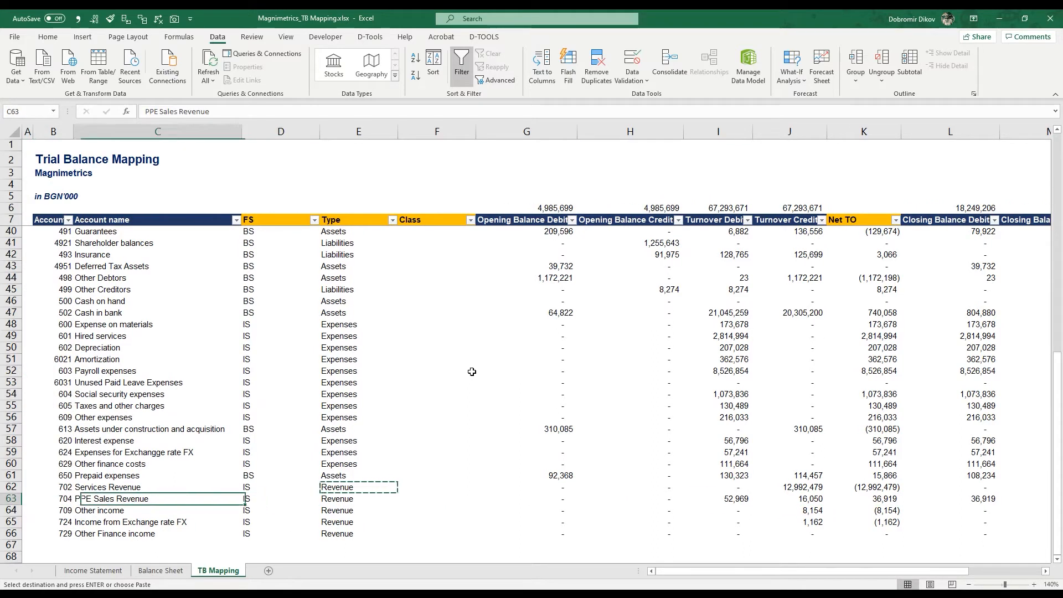
key("Right")
key("Right")
key("Right")
key("Left")
key("Left")
key("Left")
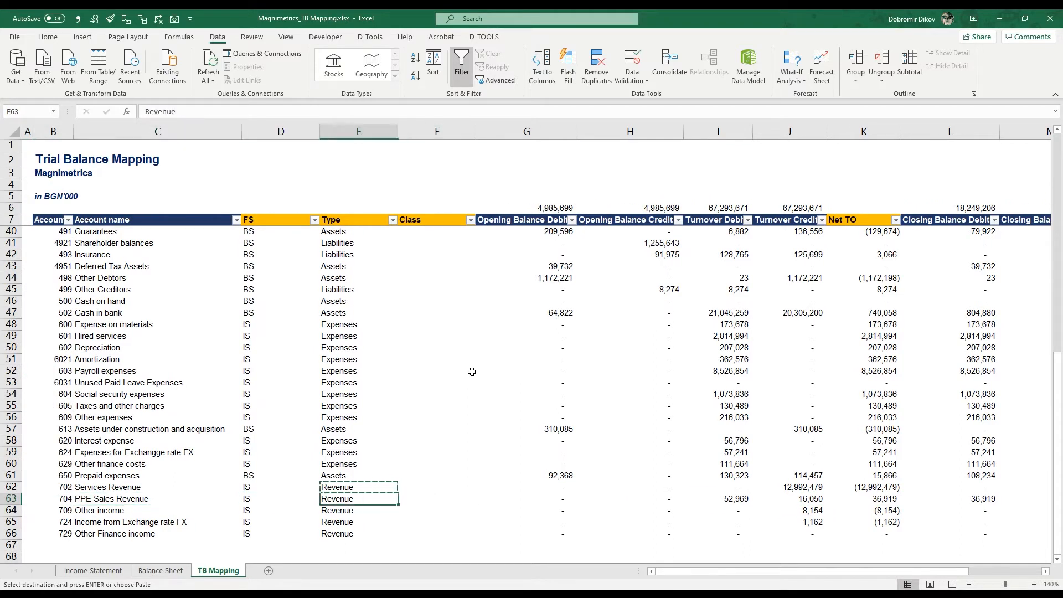
key("Down")
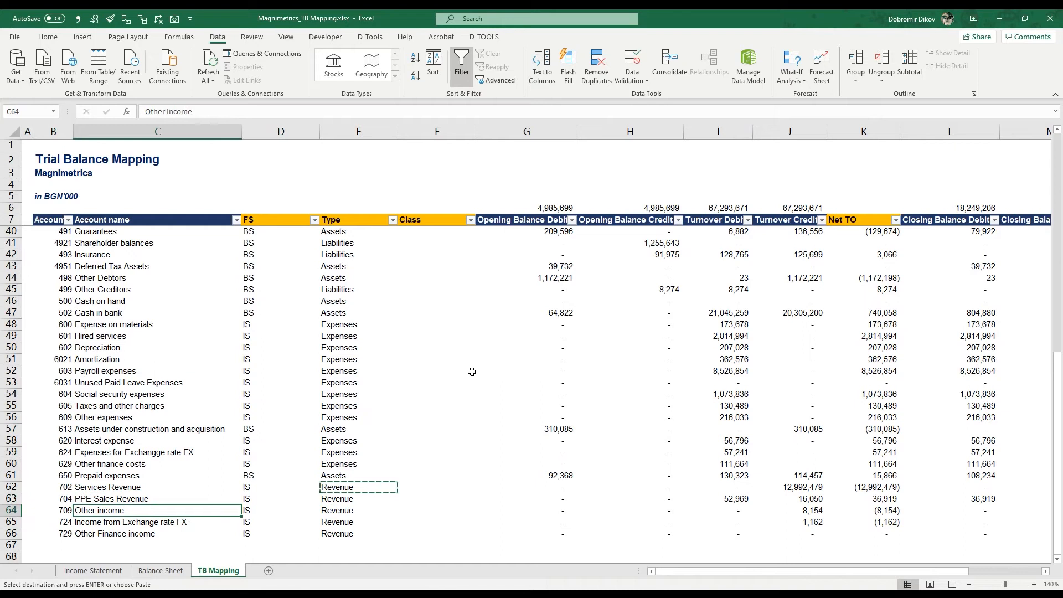
Step: Enter Share capital as the Class for the Share Capital account in F8
key("Right")
key("Right")
key("Right")
key("ctrl+Up")
key("Down")
type("Share")
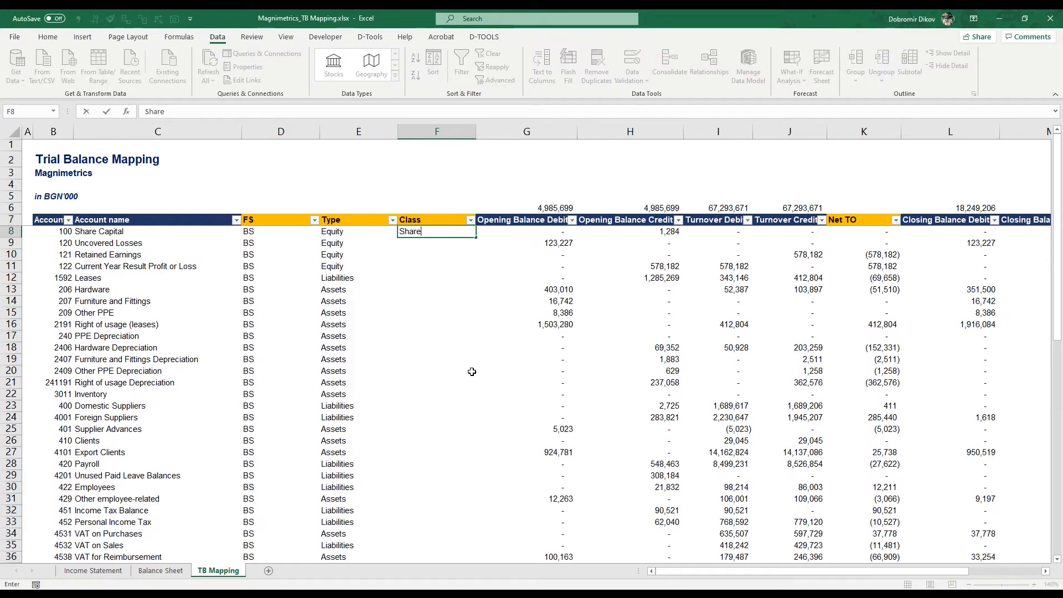
key("Return")
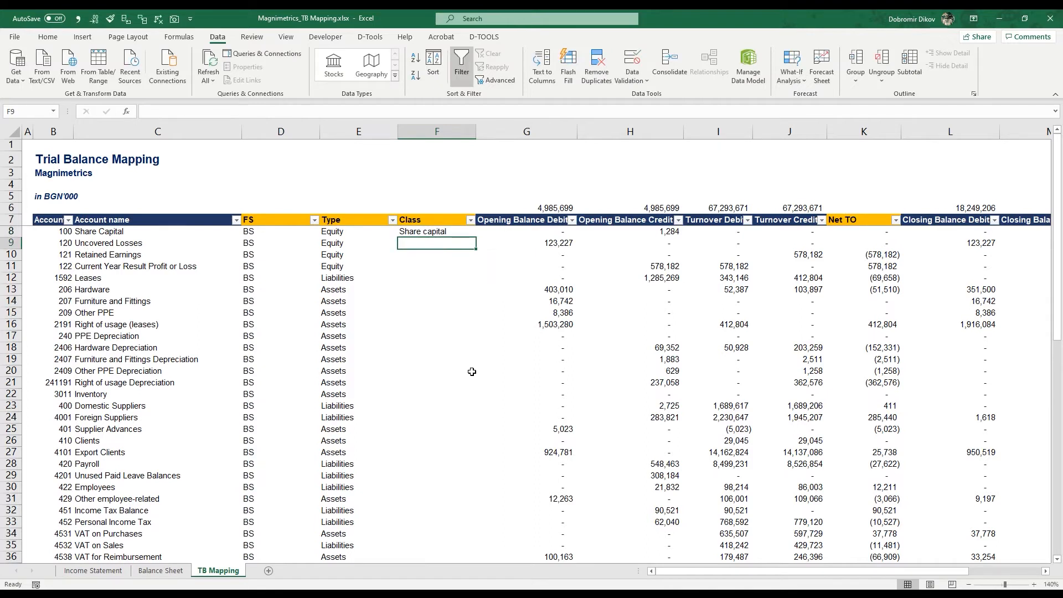
Step: Enter Retained earnings as the Class in F9:F11 and Leases as the Class for the Leases account in F12
type("Retai")
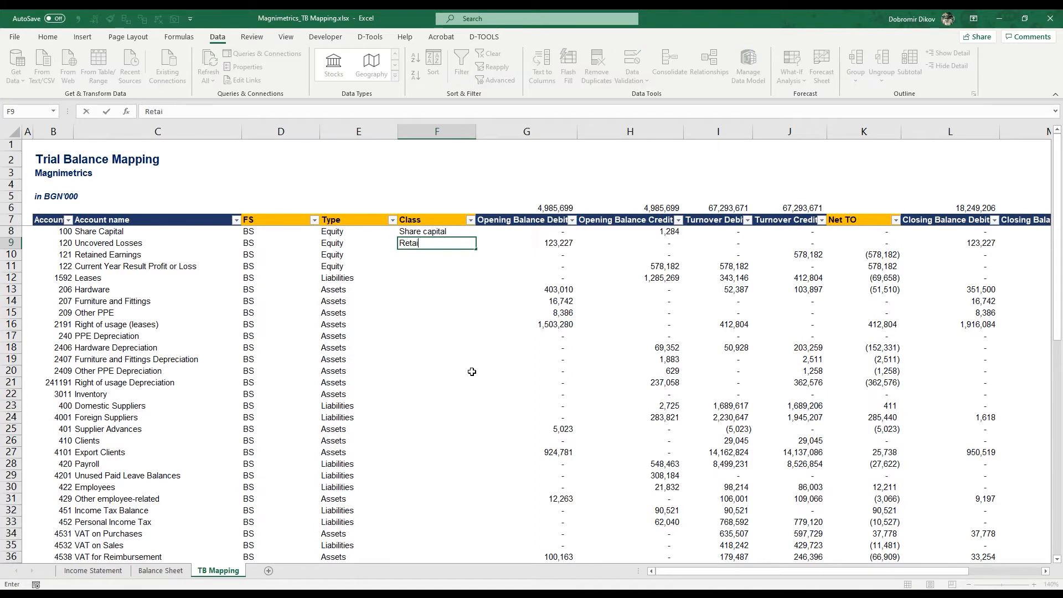
type("ned earnings")
key("ctrl+Return")
key("ctrl+Down")
key("Down")
type("Leases")
key("Return")
Step: Enter PPE as the Class for Hardware in F13 and copy it to Furniture and Fittings and Other PPE in F14:F15
type("P")
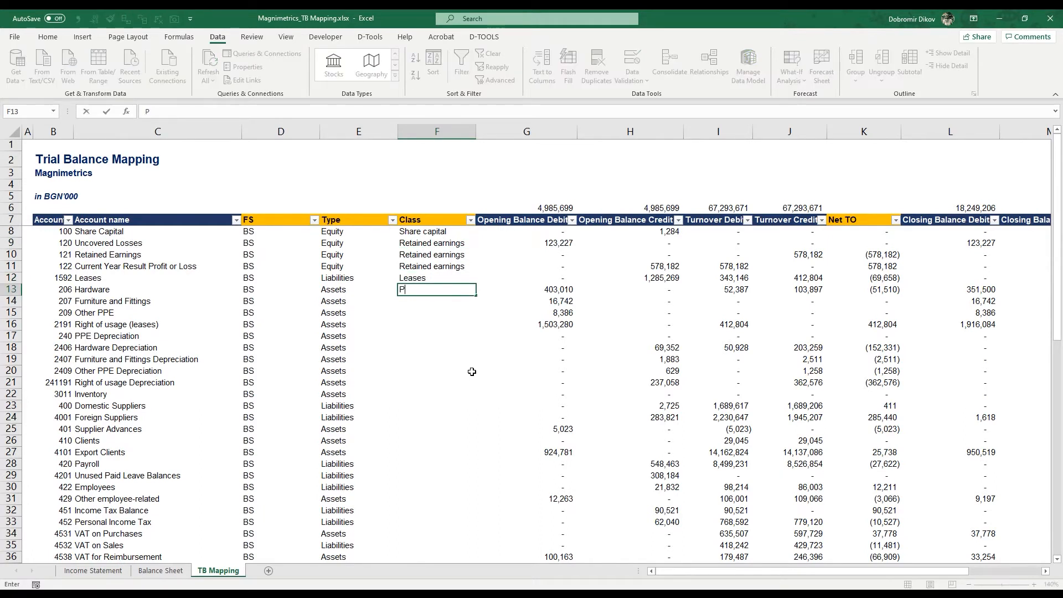
type("PE")
key("ctrl+Return")
key("ctrl+c")
key("shift+Down")
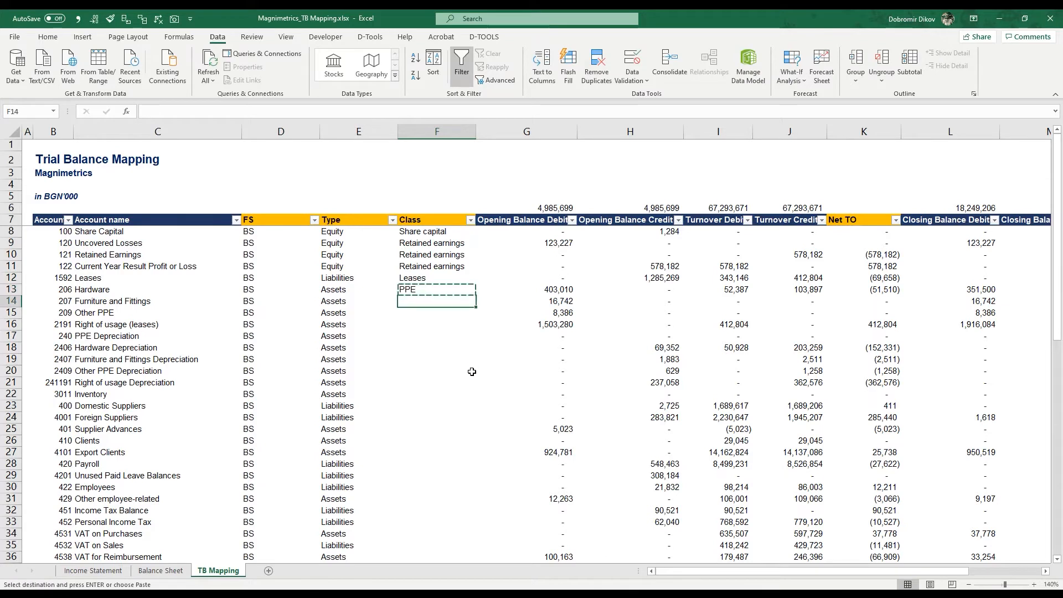
key("shift+Down")
key("ctrl+v")
Step: Enter Intangibles as the Class for Right of usage (leases) in F16 and copy it to Right of usage Depreciation in F21
key("Down")
key("Down")
key("Down")
type("Intangibles")
key("ctrl+Return")
key("ctrl+c")
key("Down")
key("Down")
key("Down")
key("Down")
key("Down")
key("ctrl+v")
Step: Copy the PPE class from F15 to the depreciation accounts in F17:F20
key("ctrl+Up")
key("ctrl+Up")
key("ctrl+Down")
key("Up")
key("ctrl+c")
key("Down")
key("Down")
key("shift+Down")
key("shift+Down")
key("shift+Down")
key("ctrl+v")
key("ctrl+Down")
key("Down")
key("Down")
key("Down")
key("Down")
key("Down")
key("Down")
key("Down")
key("Down")
key("Down")
key("Down")
key("Down")
key("Down")
key("Down")
key("Down")
key("Down")
key("Down")
key("Down")
key("Down")
key("Down")
key("Down")
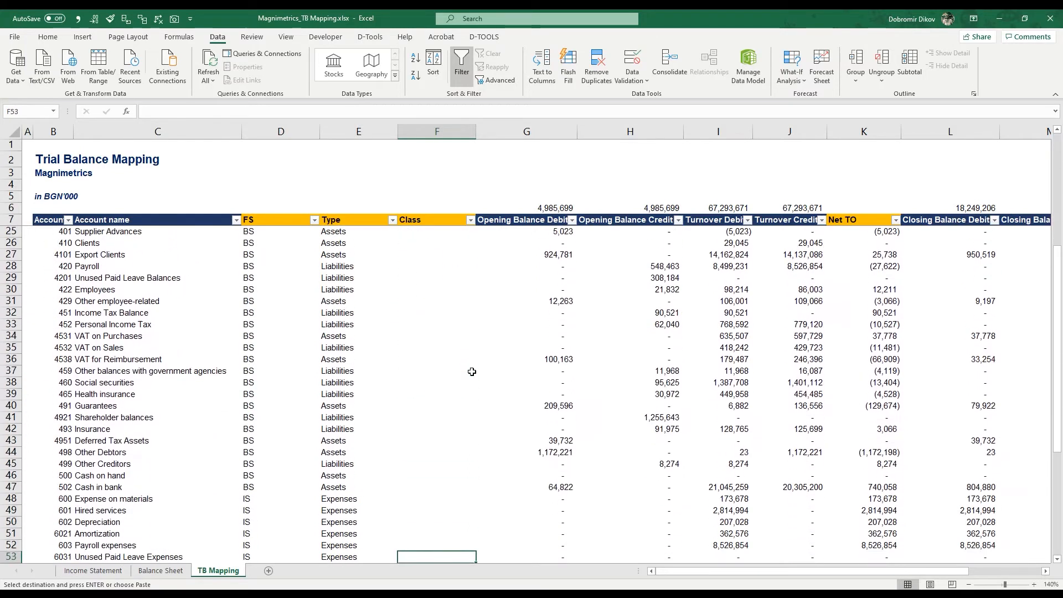
key("ctrl+Down")
key("Up")
key("Up")
key("Up")
key("Up")
key("Up")
key("Up")
key("Up")
key("Up")
key("Up")
key("Up")
key("Up")
key("Down")
type("Intangibles")
Step: Enter Inventory as the Class for the Inventory account in F22
key("ctrl+Up")
key("Down")
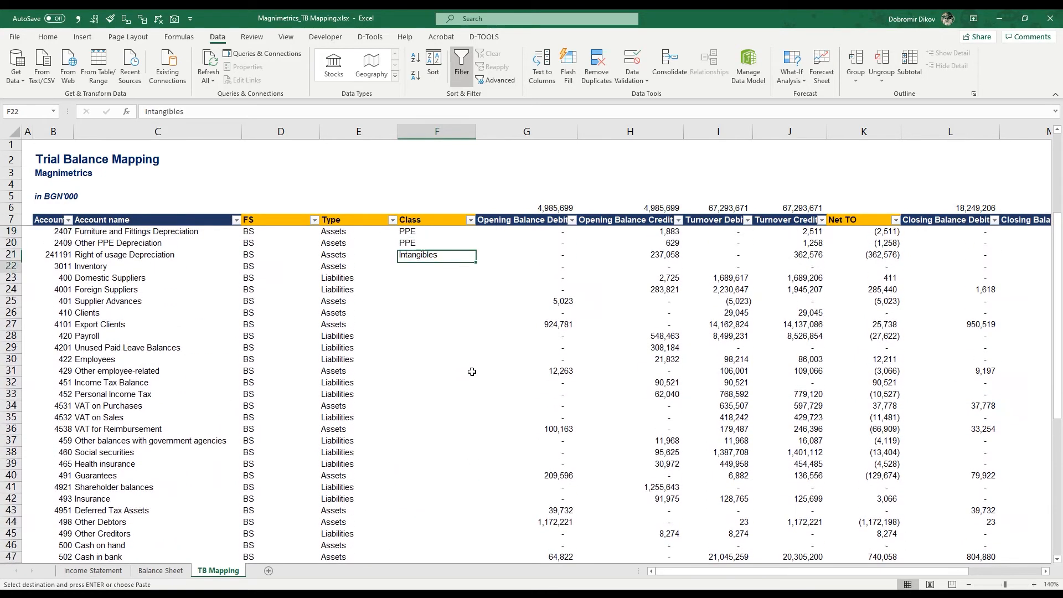
type("Inventory")
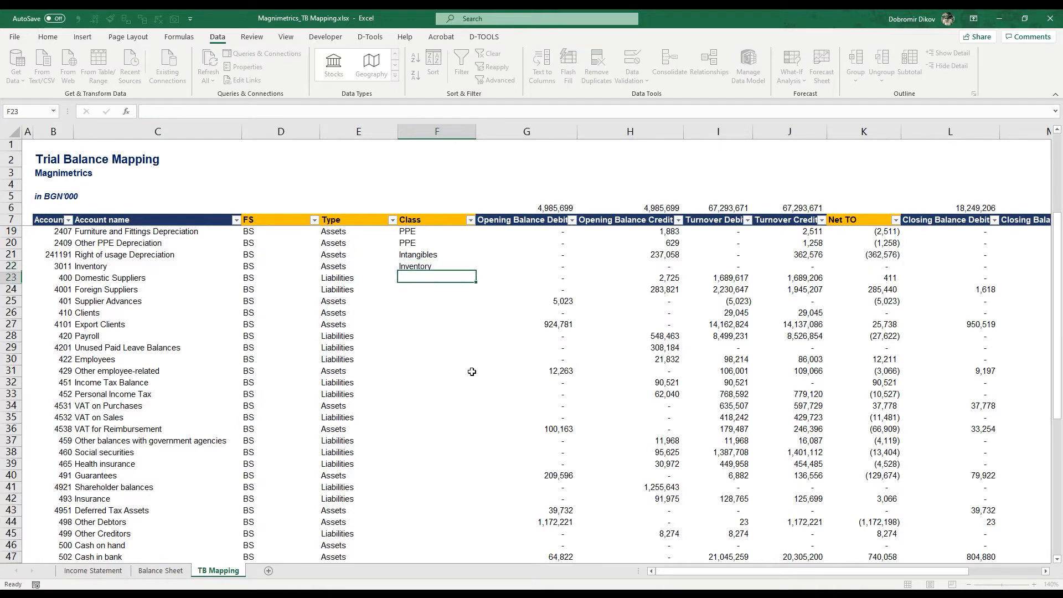
Step: Enter Trade payables as the Class for Domestic Suppliers in F23 and copy it to Foreign Suppliers in F24
key("Tab")
key("Return")
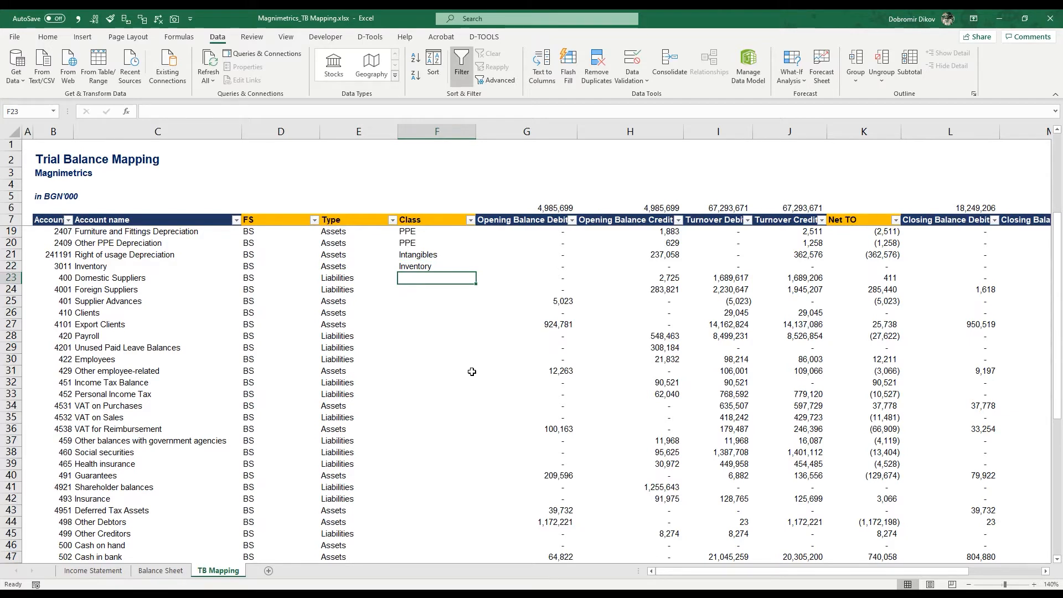
type("Trade payables")
key("Return")
key("Up")
key("ctrl+c")
key("Down")
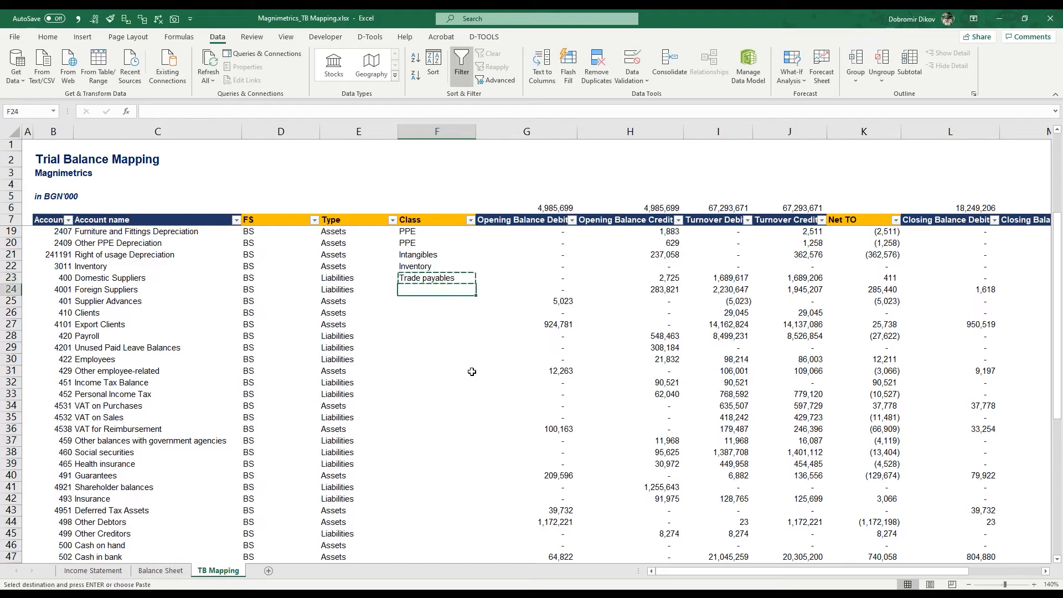
key("ctrl+v")
Step: Enter Other receivables as the Class for Supplier Advances in F25
key("Down")
key("Down")
key("Down")
key("Down")
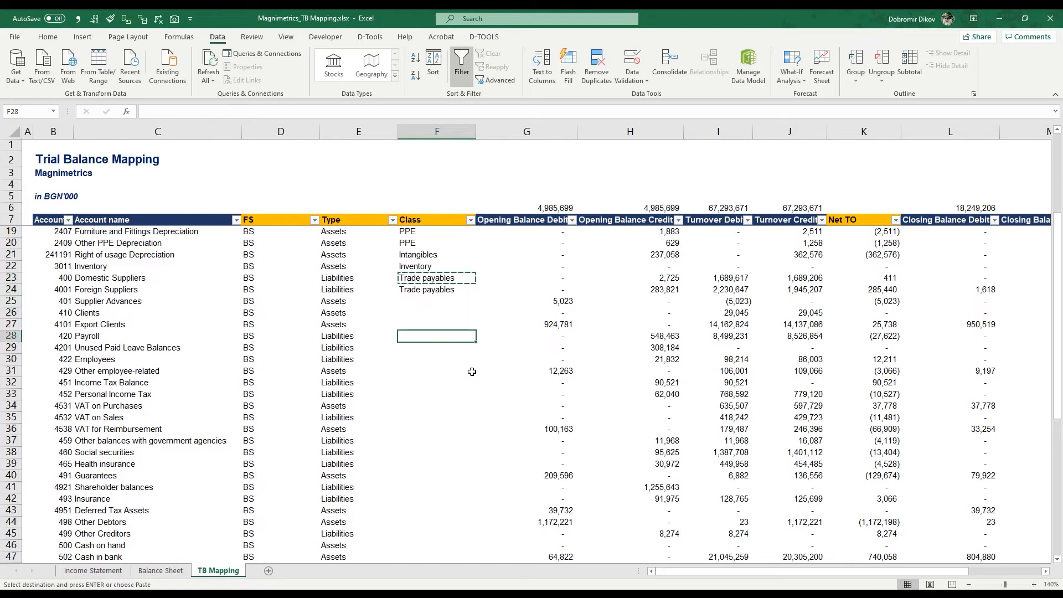
key("Up")
key("Up")
key("Up")
type("Other receivables")
key("Return")
key("Up")
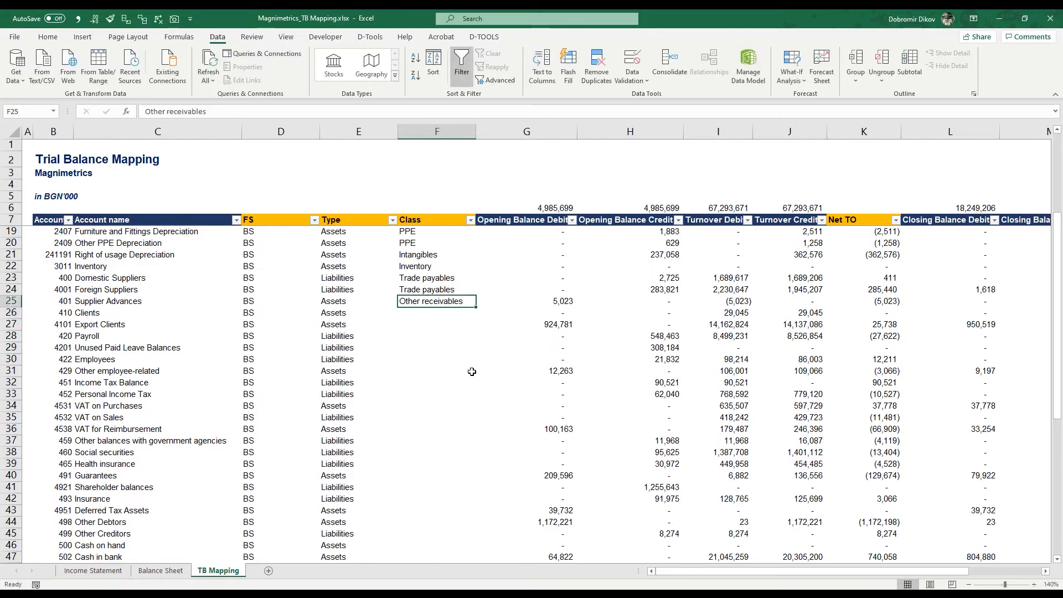
key("ctrl+c")
Step: Enter Trade receivables as the Class for Clients in F26 and copy it to Export Clients in F27
key("Down")
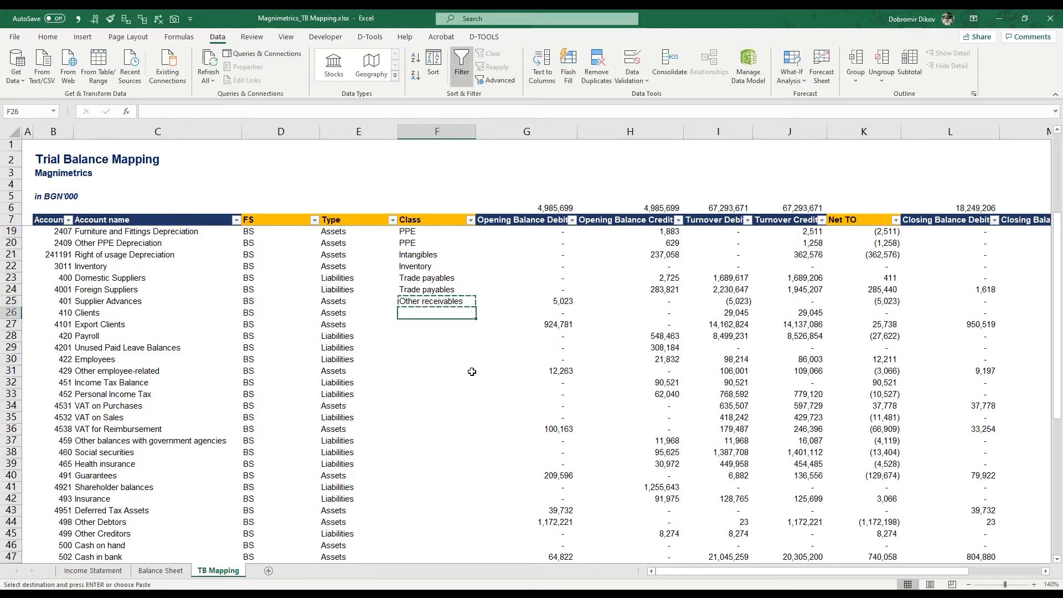
type("Trade ")
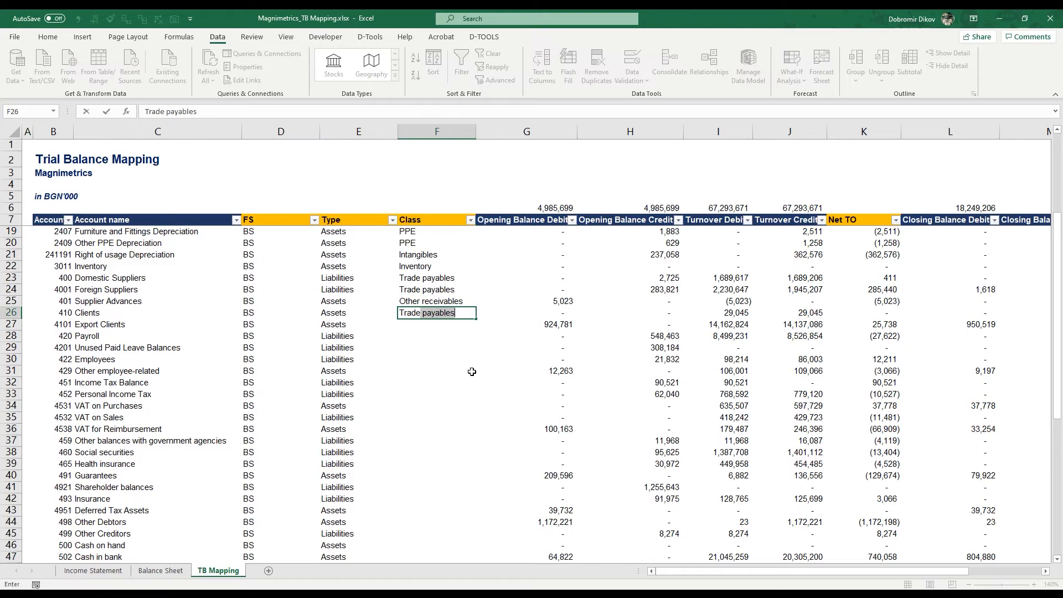
type("receivables")
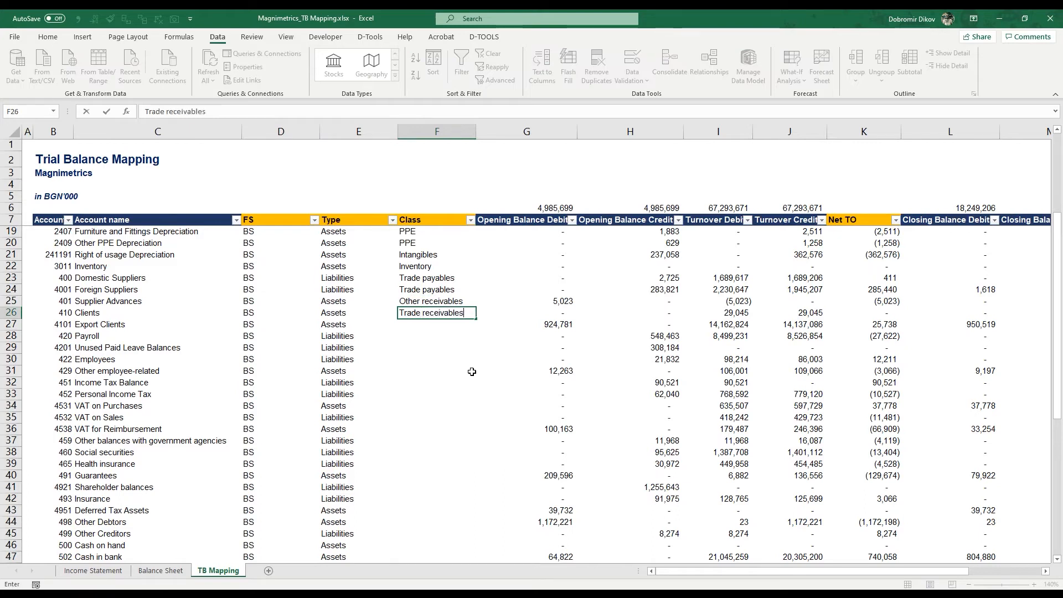
key("Return")
key("Up")
key("ctrl+c")
key("Down")
key("ctrl+v")
key("Down")
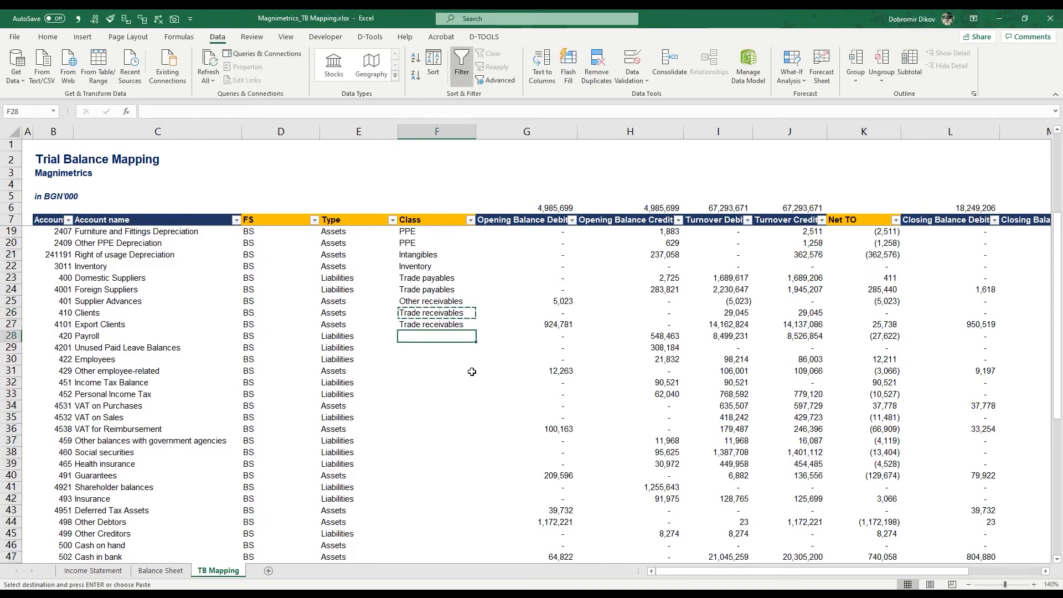
Step: Enter Other payables as the Class for Payroll in F28 and copy it to Unused Paid Leave Balances and Employees in F29:F30
type("Other payables")
key("Return")
key("Up")
key("ctrl+c")
key("Down")
key("ctrl+v")
key("Down")
key("ctrl+v")
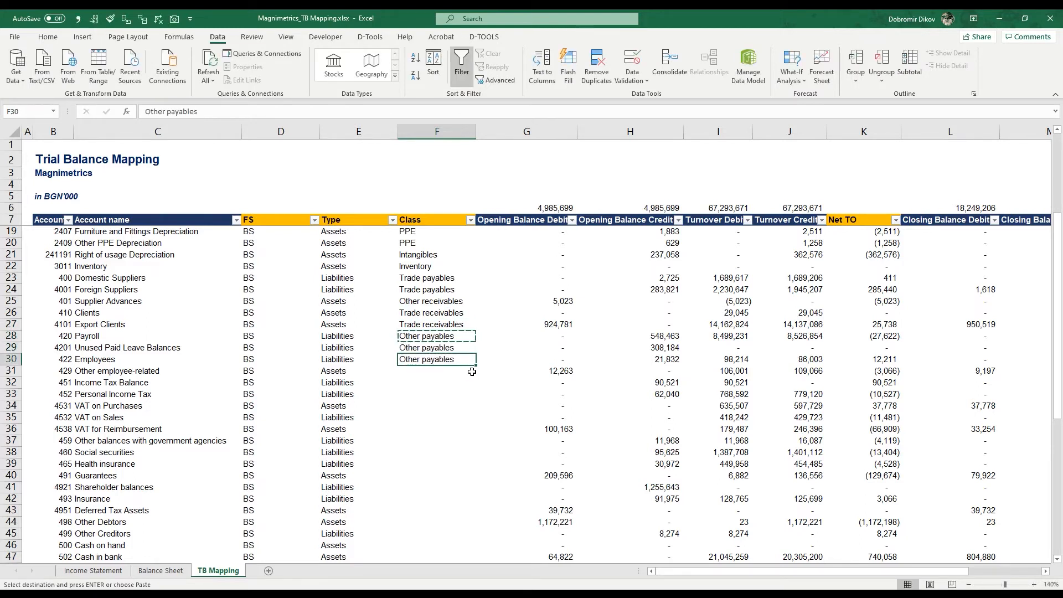
Step: Copy the Other payables class to the tax, VAT on Sales, government, social security and health insurance liabilities in F32:F33, F35 and F37:F39
key("Down")
key("Down")
key("shift+Down")
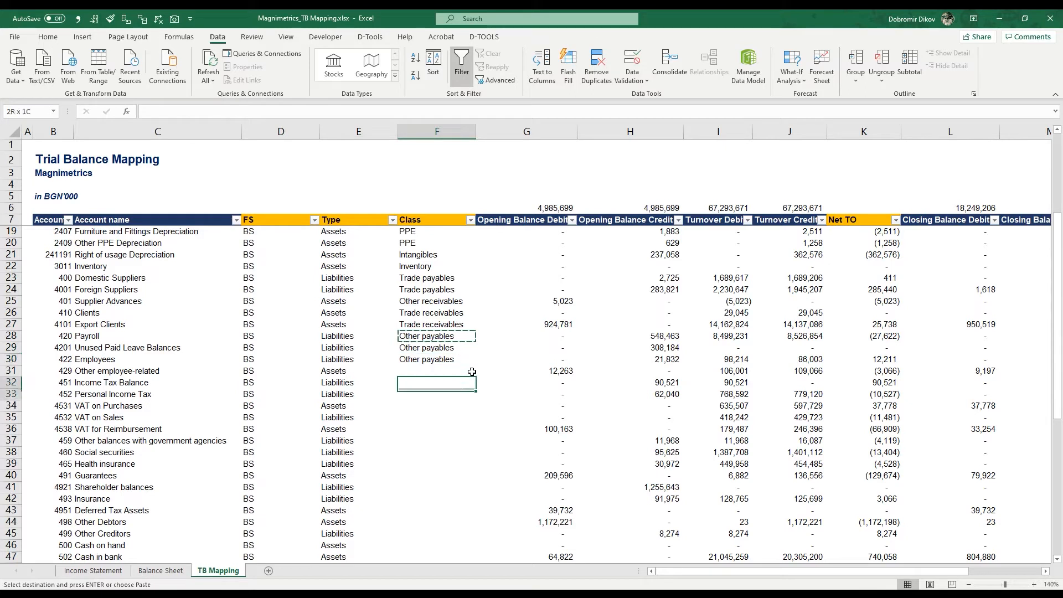
key("ctrl+v")
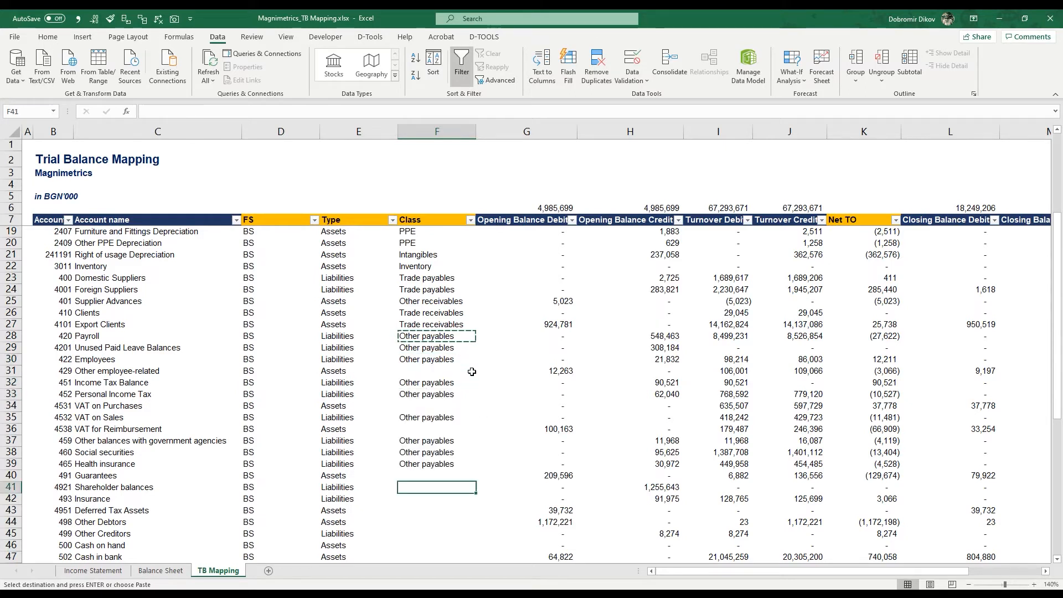
Step: Enter Intercompany payables as the Class for Shareholder balances in F41
type("In")
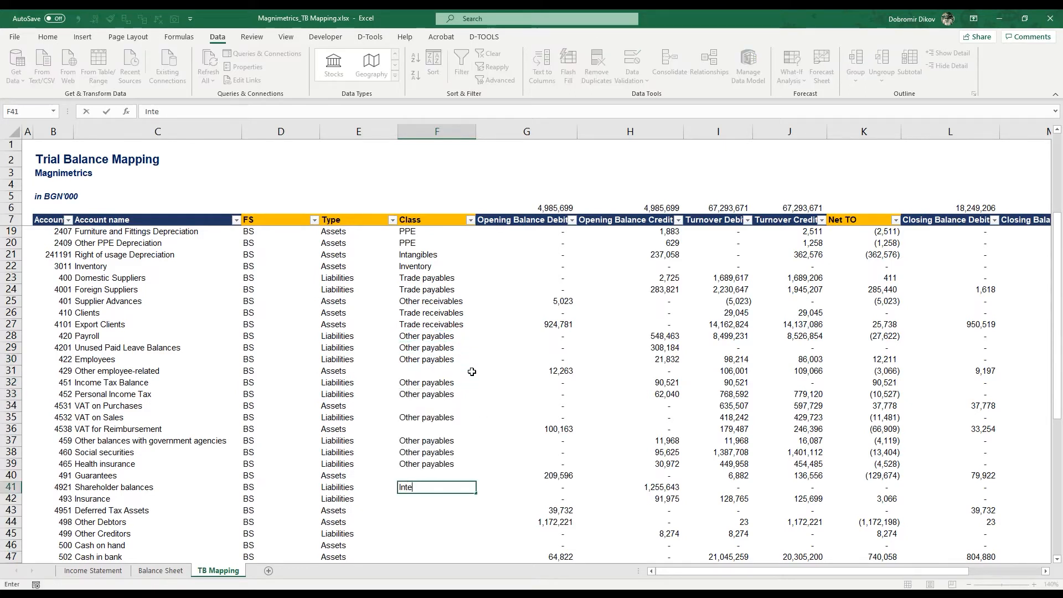
type("tercompany payables")
key("ctrl+Return")
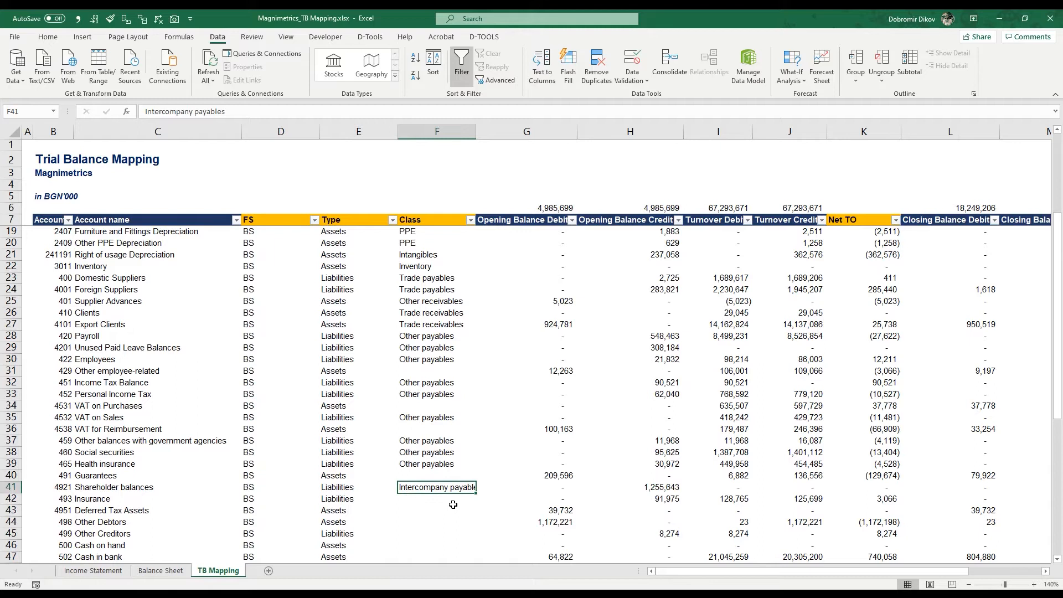
Step: Replace the Class for Shareholder balances in F41 with Related parties
type("Related parties")
key("ctrl+Return")
Step: Examine the type, opening balances and turnover of the Shareholder balances account in row 41
key("Left")
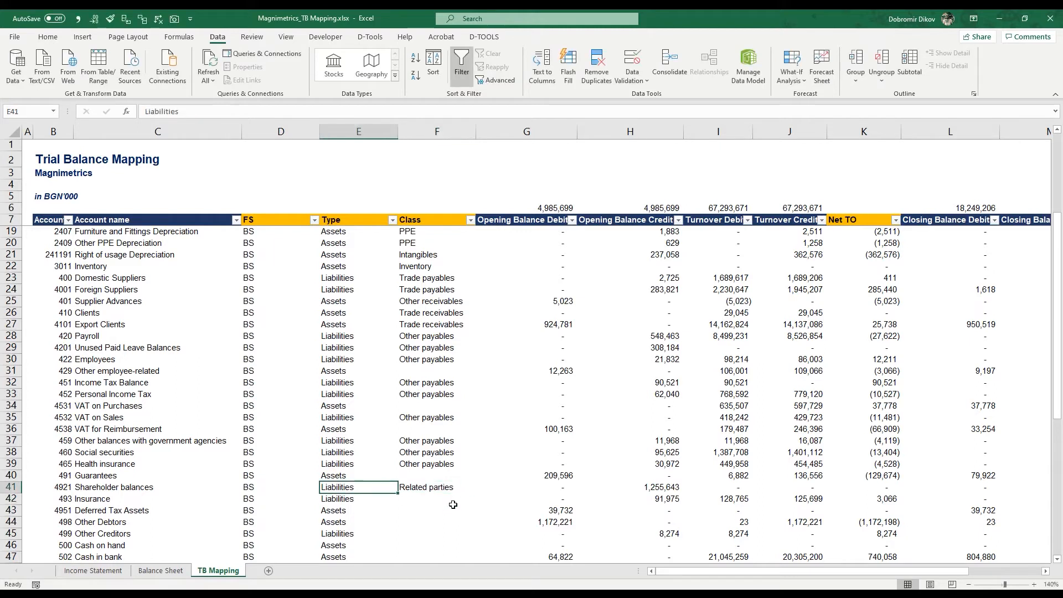
key("Left")
key("Right")
key("Right")
key("Right")
key("Right")
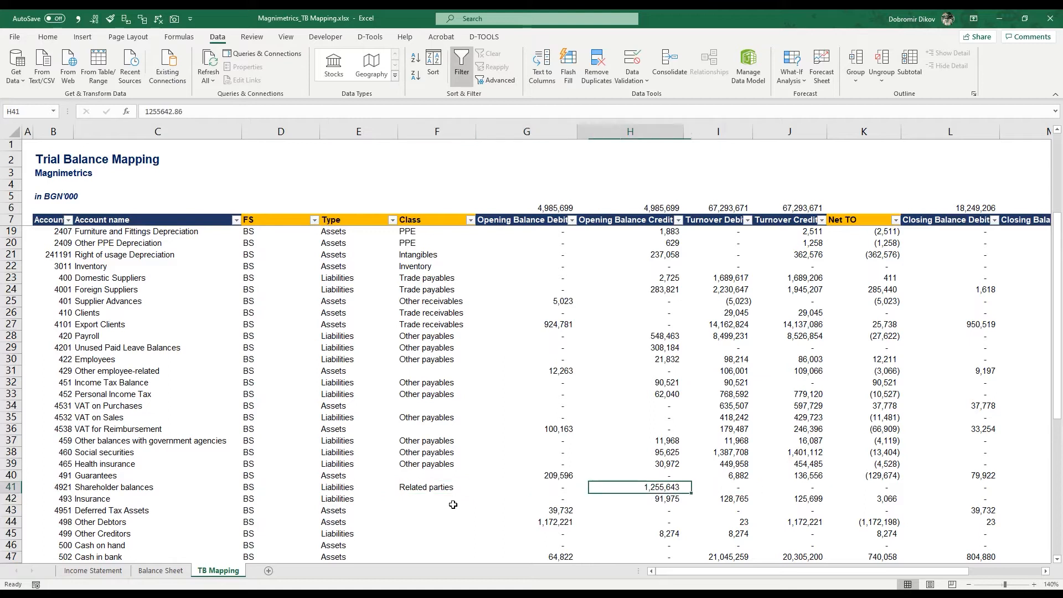
key("Right")
key("Left")
key("Left")
key("Right")
key("Right")
key("Left")
key("Left")
key("Left")
key("Left")
key("Right")
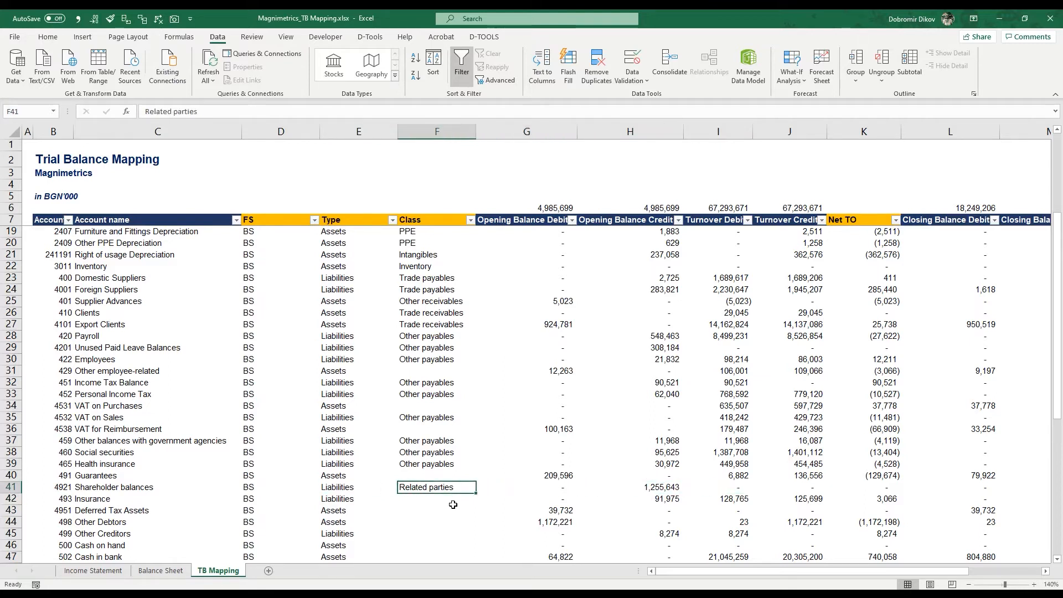
Step: Copy the Other payables class from F39 to Insurance in F42 and Other Creditors in F45
key("Down")
key("Up")
key("Down")
key("Up")
key("Up")
key("Up")
key("Down")
key("Down")
key("Down")
key("Up")
key("Up")
key("Up")
key("ctrl+c")
key("Down")
key("Down")
key("Down")
key("ctrl+v")
key("Down")
key("Down")
key("Down")
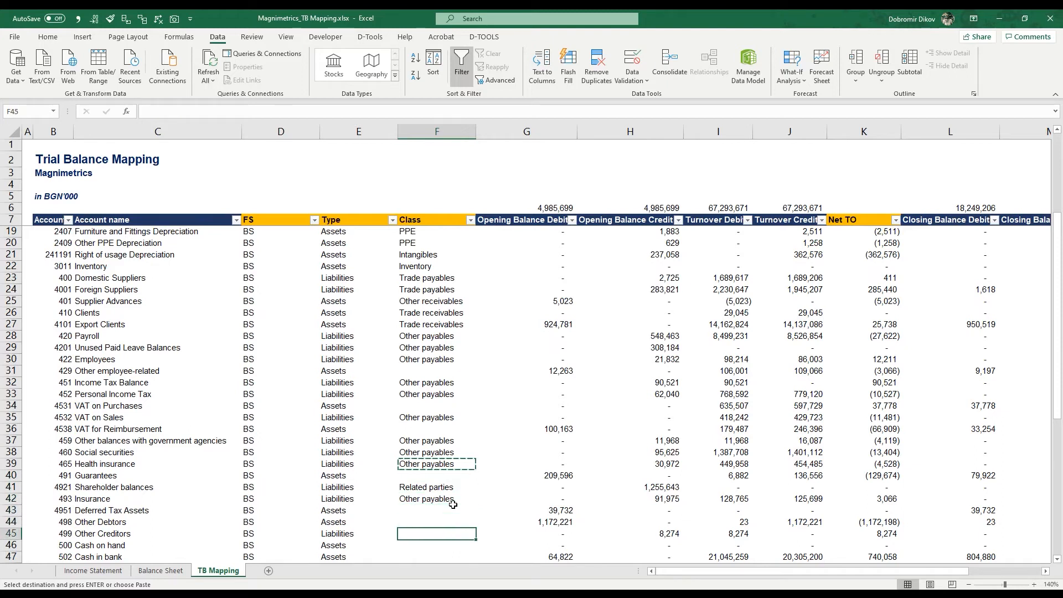
key("ctrl+v")
Step: Review the Class column down and back up for balance sheet accounts still without a class
key("Down")
key("Down")
key("Down")
key("Down")
key("Down")
key("Down")
key("Down")
key("Down")
key("Down")
key("Down")
key("Down")
key("Down")
key("Down")
key("Down")
key("Up")
key("Up")
key("Up")
key("Up")
key("Up")
key("Up")
key("Up")
key("Up")
key("Up")
key("Up")
key("Up")
key("Up")
key("Up")
key("Up")
key("Up")
key("Up")
key("Up")
key("Up")
key("Up")
key("Up")
Step: Enter Other receivables as the Class for Other employee-related in F31
key("Down")
key("Down")
key("Down")
key("Down")
key("ctrl+Down")
key("Down")
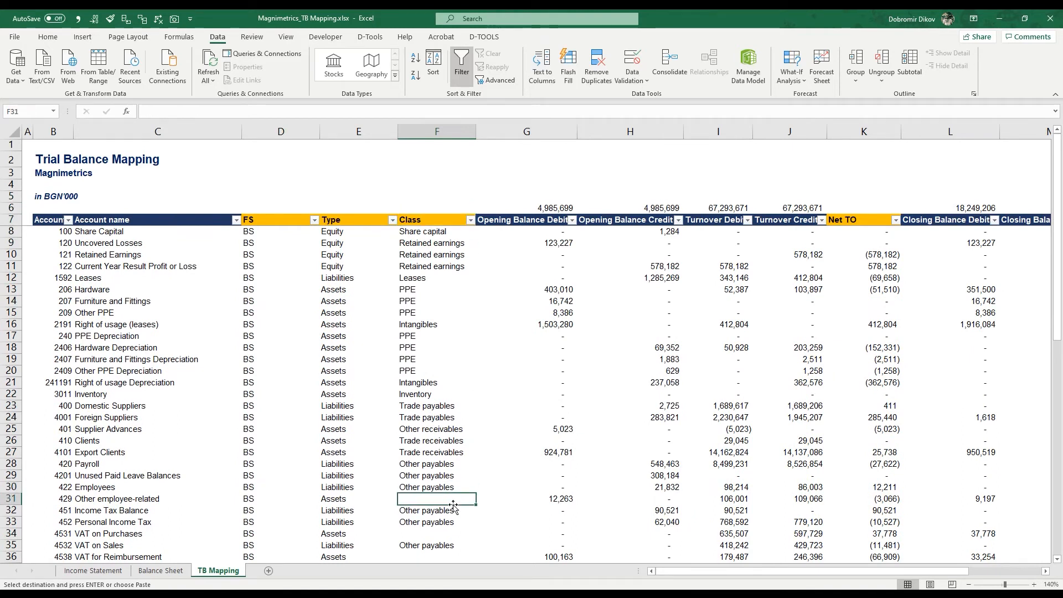
type("Other receivables")
key("Return")
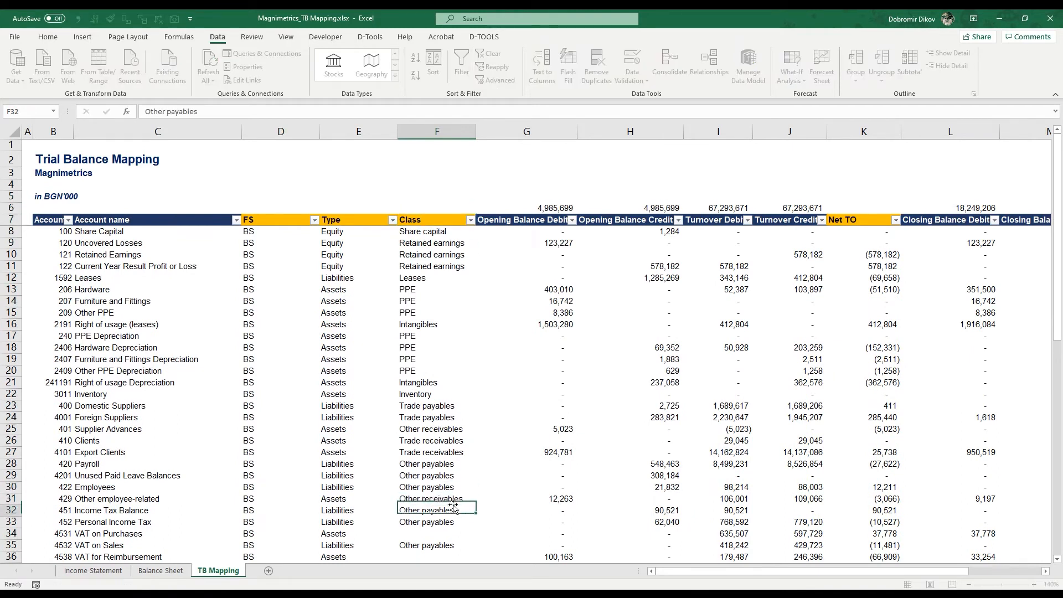
Step: Copy the Other receivables class from F31 to VAT on Purchases in F34, VAT for Reimbursement in F36 and Guarantees in F40
key("Up")
key("ctrl+c")
key("Down")
key("Down")
key("Down")
key("ctrl+v")
key("Down")
key("Down")
key("ctrl+v")
key("Down")
key("Down")
key("Down")
key("Down")
Step: Check the Class column below the Guarantees account for the remaining blank classes
key("Down")
key("Down")
key("Down")
key("Down")
key("Down")
key("Down")
key("Down")
key("Down")
key("Down")
key("Down")
key("ctrl+Up")
key("ctrl+Up")
key("ctrl+Up")
Step: Enter Deferred Tax Assets as the Class for the Deferred Tax Assets account in F43
key("Down")
key("Down")
key("Down")
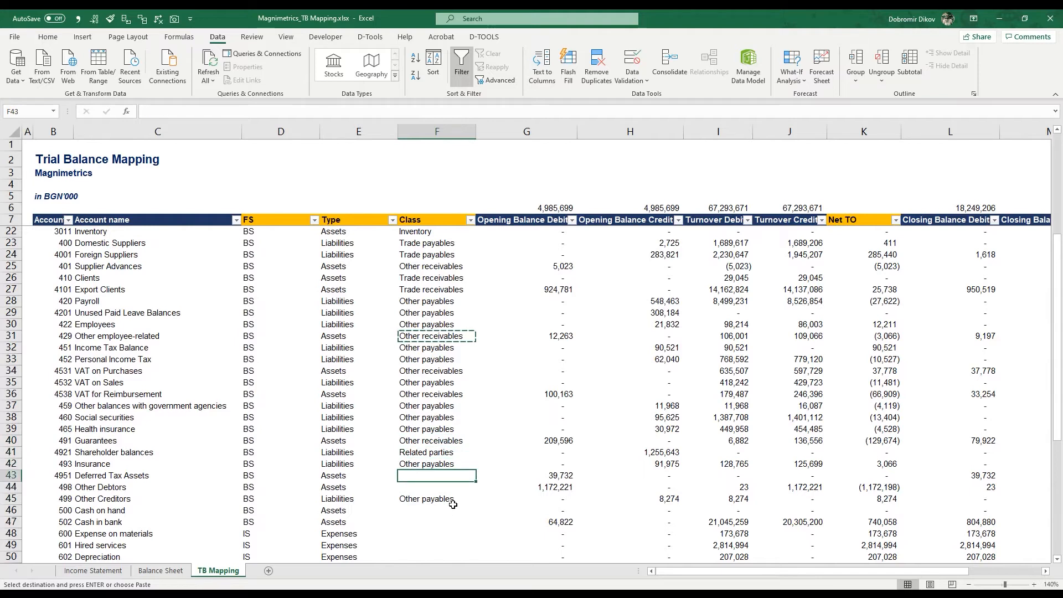
type("Defe")
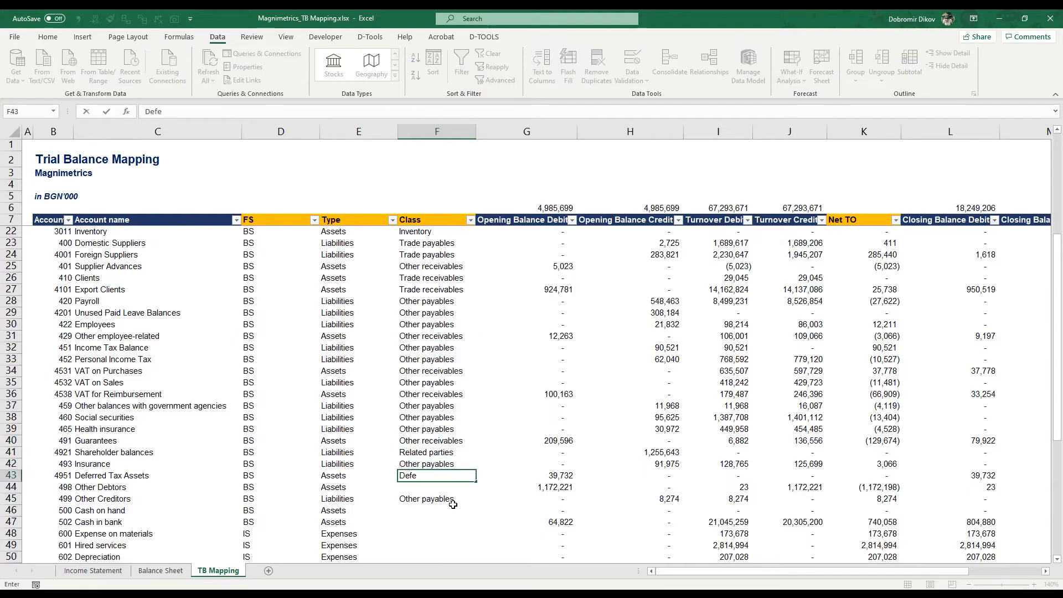
type("rred Tax Assets")
key("Return")
Step: Copy the Other receivables class from Guarantees in F40 to Other Debtors in F44
key("Up")
key("Up")
key("Up")
key("Up")
key("ctrl+c")
key("Down")
key("Down")
key("Down")
key("Down")
key("ctrl+v")
Step: Enter Cash as the Class for Cash on hand in F46 and copy it to Cash in bank in F47
key("Down")
key("Down")
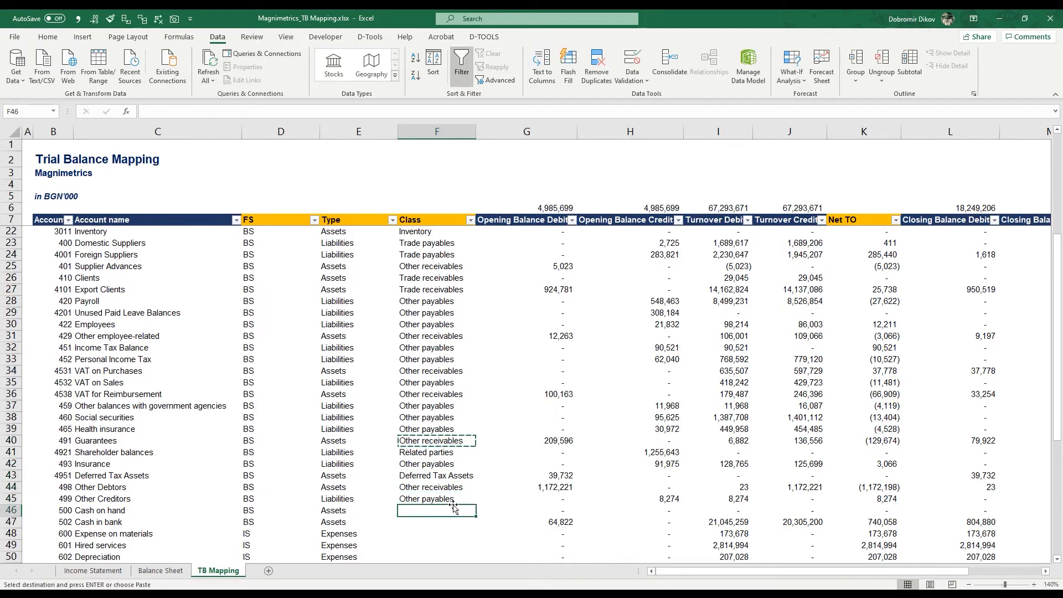
type("Cash")
key("Return")
key("Up")
key("ctrl+c")
key("Down")
key("ctrl+v")
key("Down")
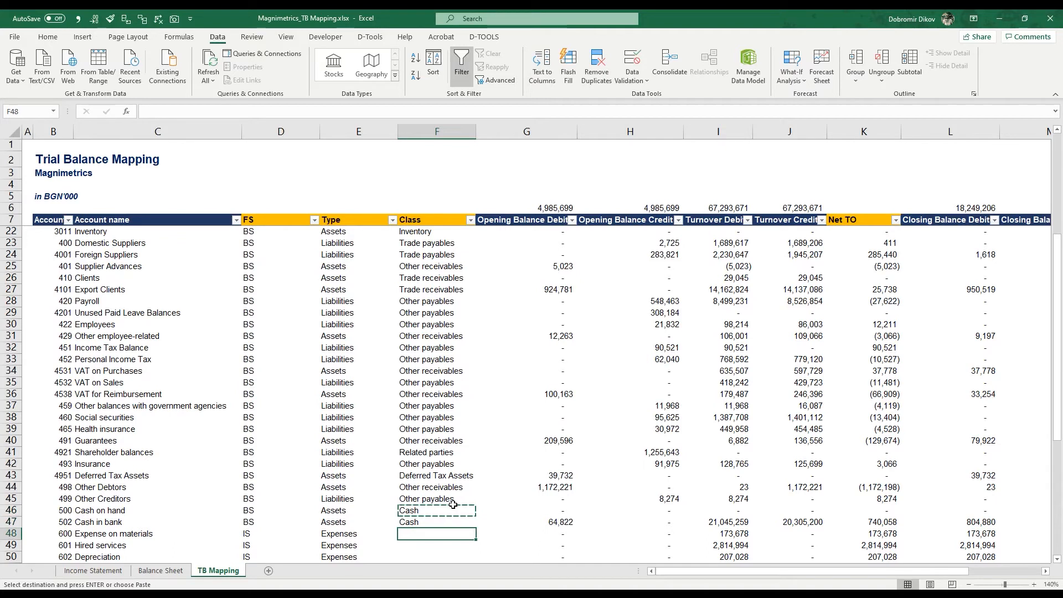
Step: Enter the Class Material expenses for Expense on materials in F48 and Hired services for account 601 in F49
scroll(453, 504, "down", 4)
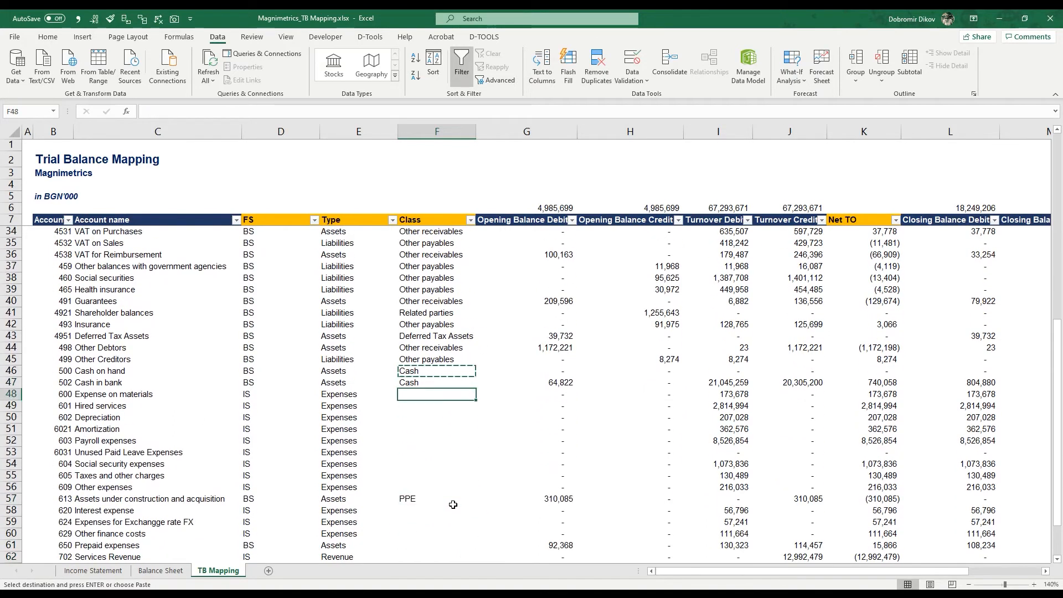
type("Materia")
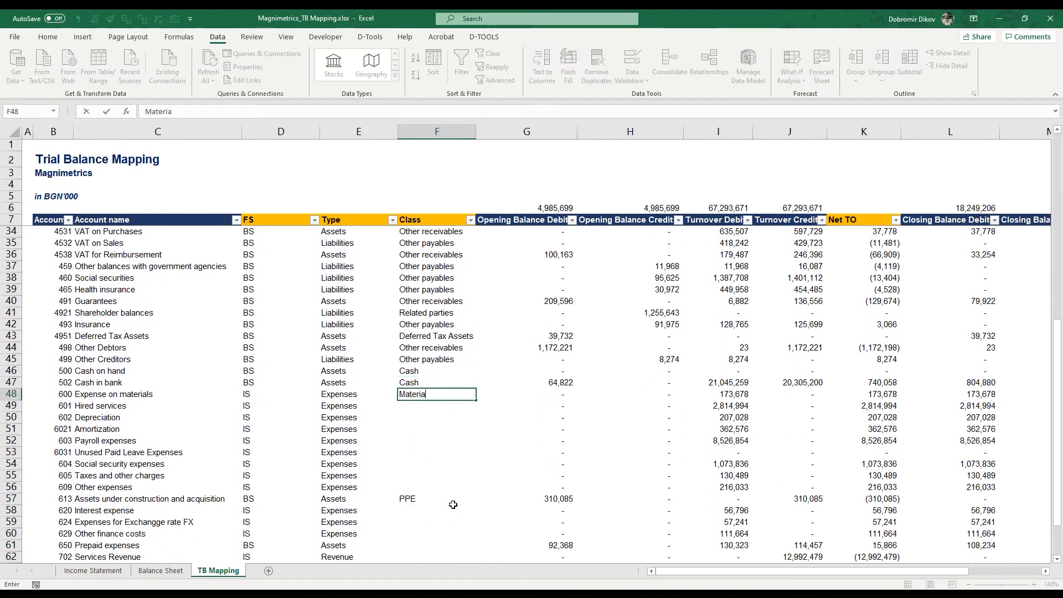
type("l expn")
type("nses")
key("Return")
type("Hired")
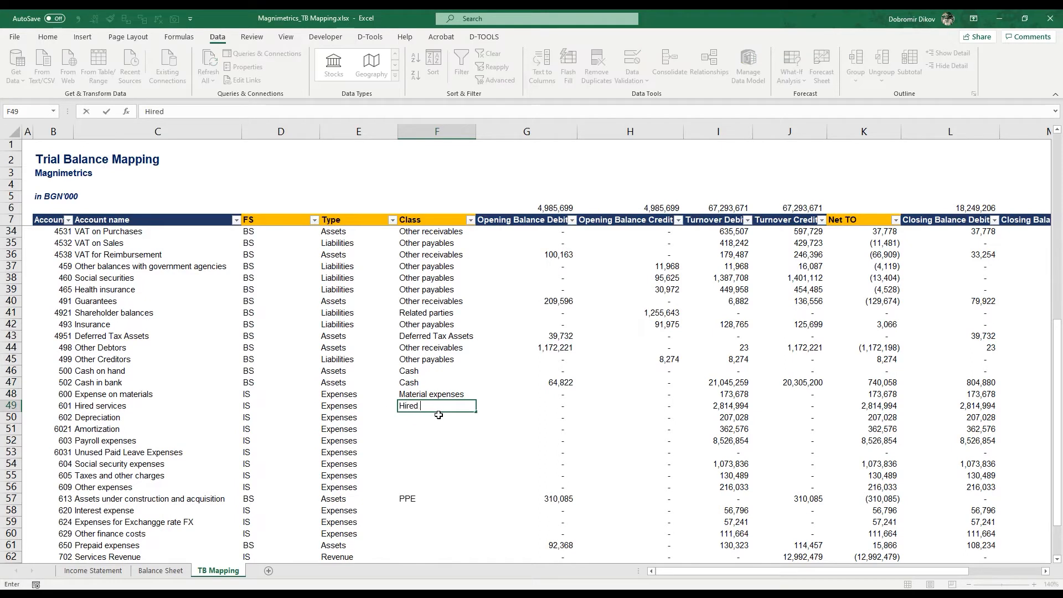
type(" services")
key("Return")
Step: Enter Depreciation and Amortization as the Class for Depreciation in F50 and copy it to Amortization in F51
type("Depreciation ")
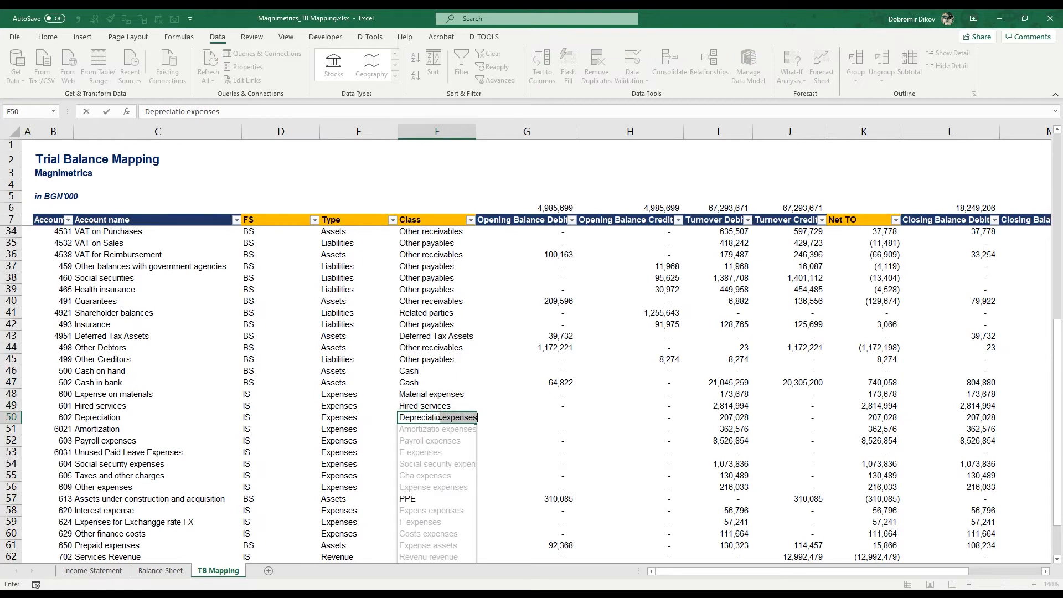
type("and Amortizat")
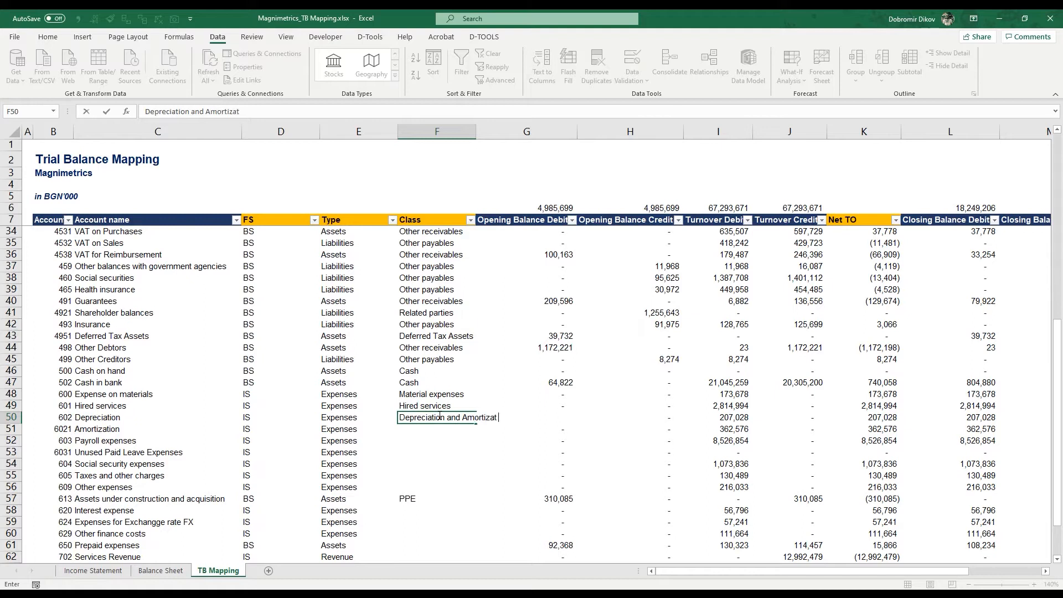
type("ion")
key("Return")
key("Up")
key("ctrl+c")
key("Down")
key("ctrl+v")
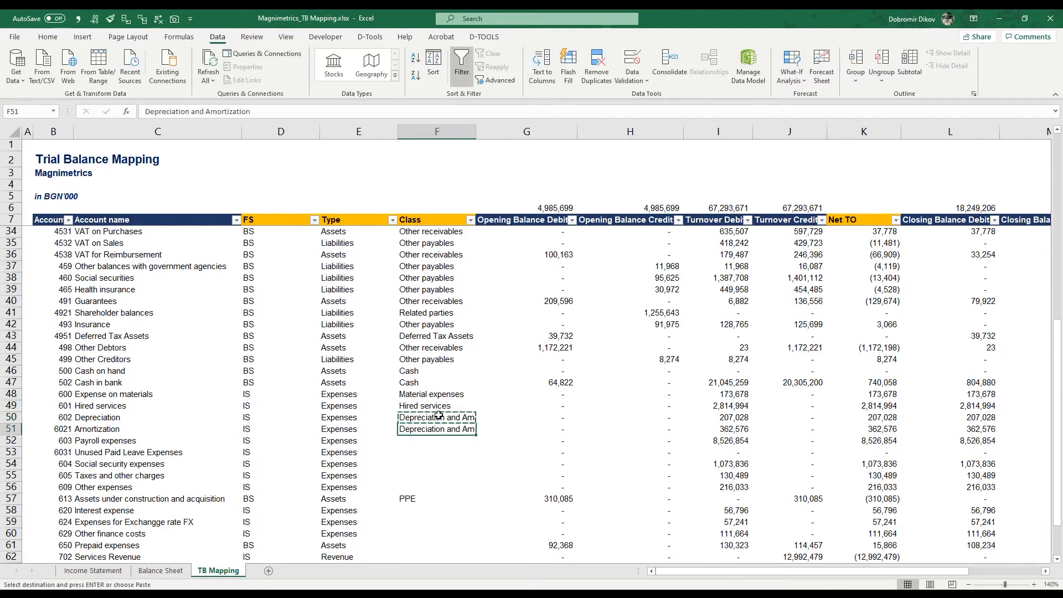
key("Down")
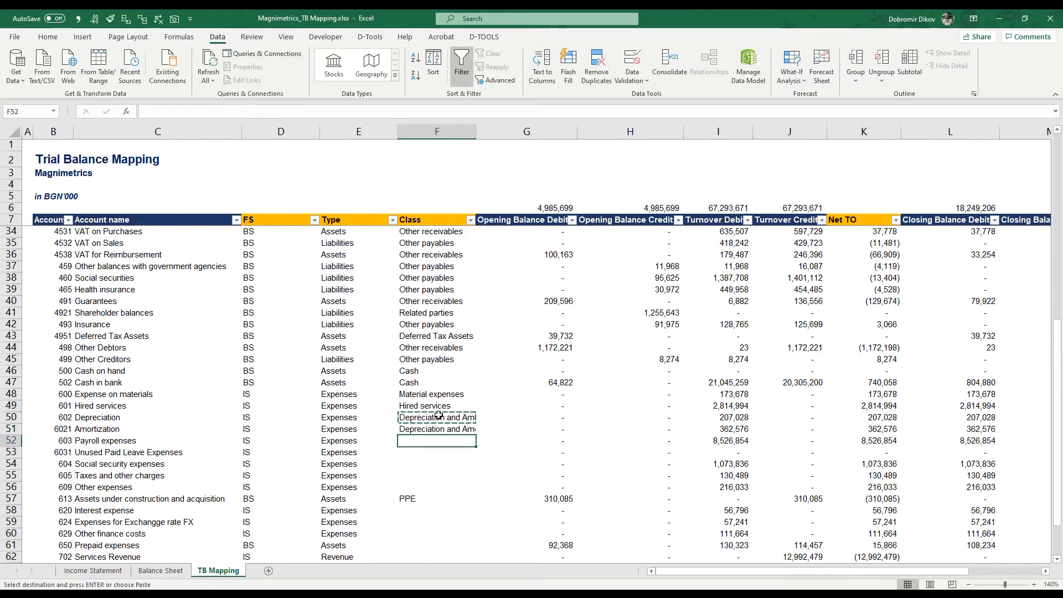
Step: Enter Payroll expenses as the Class in F52 and copy it to Unused Paid Leave Expenses in F53 and Social security expenses in F54
type("Payroll expenses")
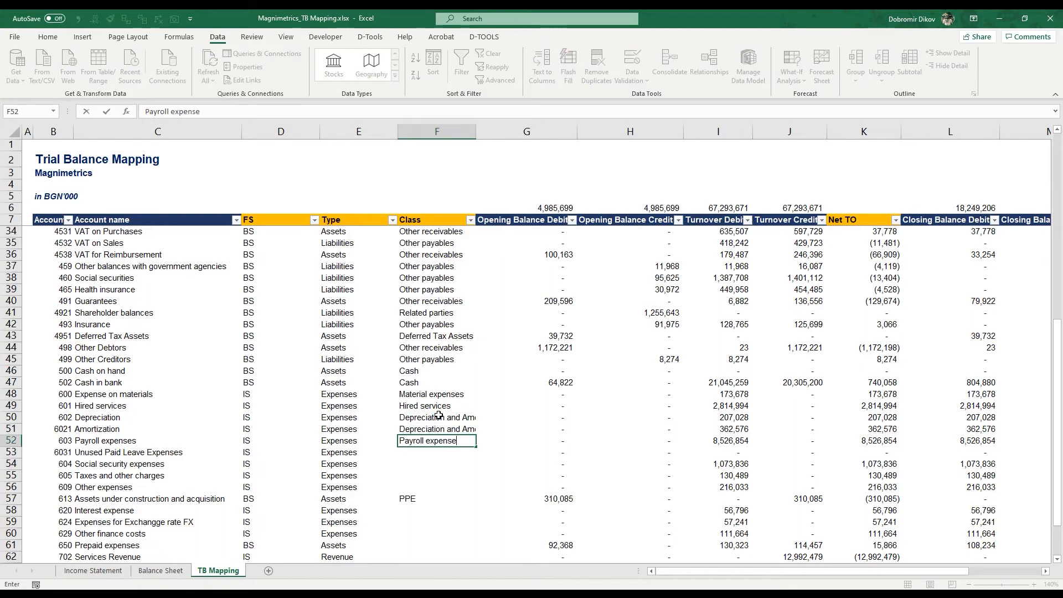
key("Return")
key("Up")
key("ctrl+c")
key("Down")
key("ctrl+v")
key("Down")
key("ctrl+v")
key("Down")
Step: Enter Other expenses as the Class for Taxes and other charges in F55 and Other expenses in F56
type("O")
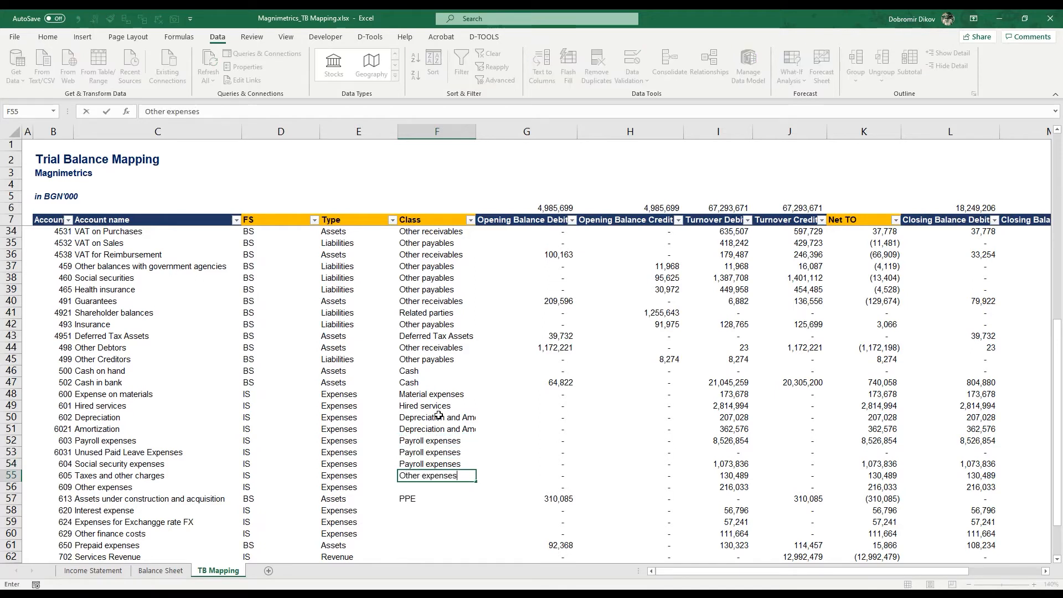
key("Return")
type("O")
key("Return")
key("Return")
Step: Enter Finance cost as the Class for Interest expense in F58 and copy it to the exchange rate and other finance costs accounts in F59:F60
scroll(438, 415, "down", 2)
type("Finance cost")
key("Return")
key("Up")
key("ctrl+c")
key("Down")
key("ctrl+v")
key("Down")
key("ctrl+v")
key("Down")
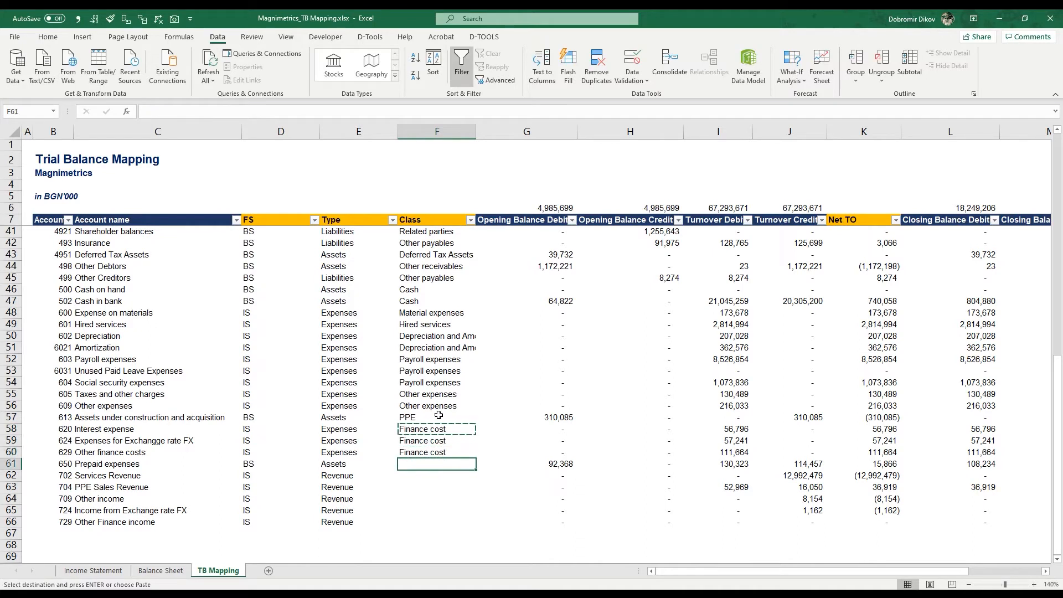
Step: Enter the Class Other receivables for Prepaid expenses in F61 and Sales revenue for Services Revenue in F62
type("Other receivables")
key("Return")
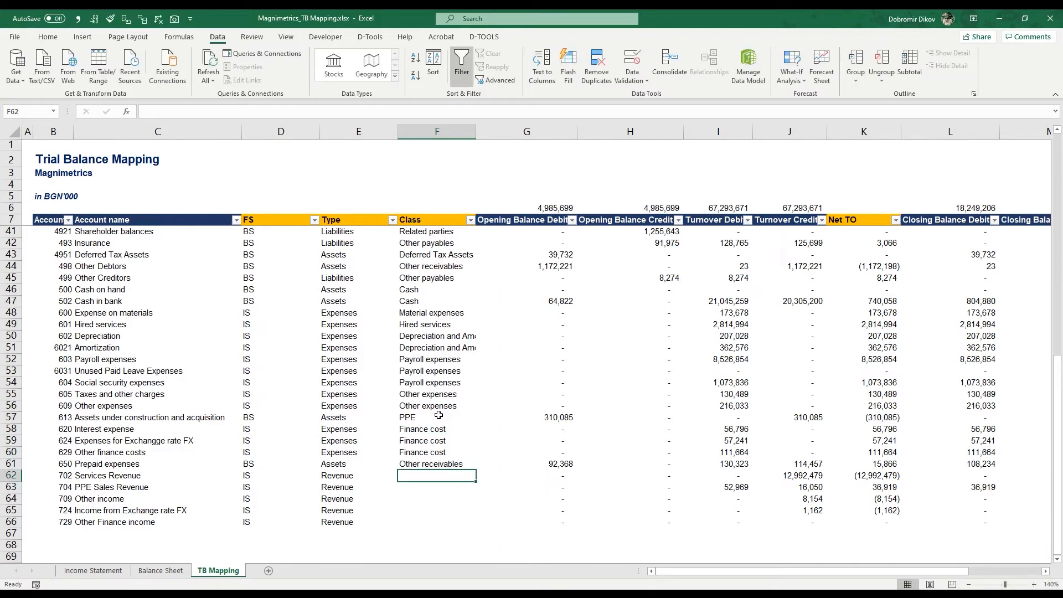
type("Sale")
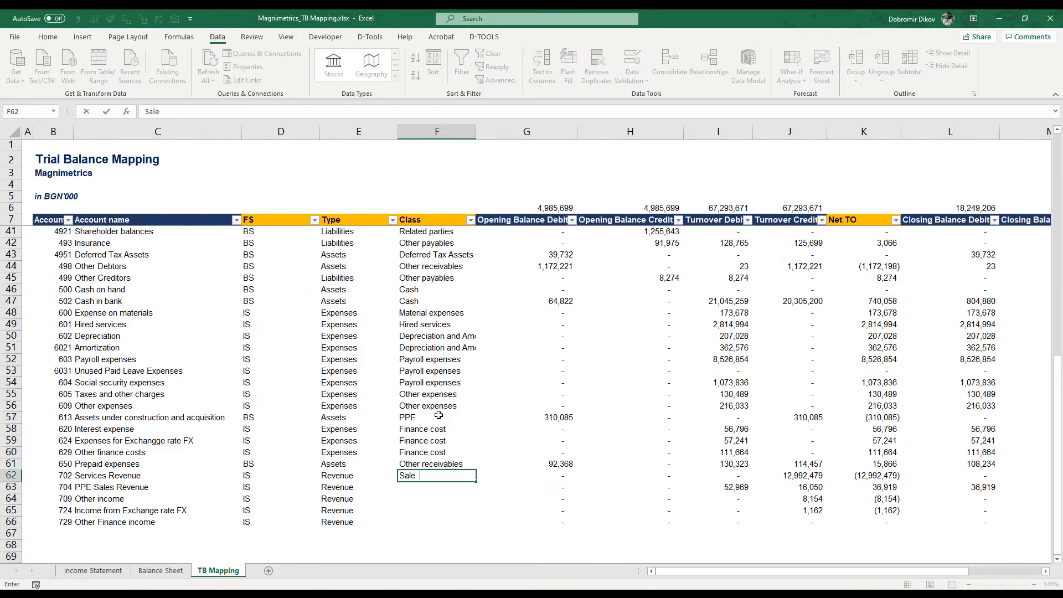
type("s revenue")
key("Return")
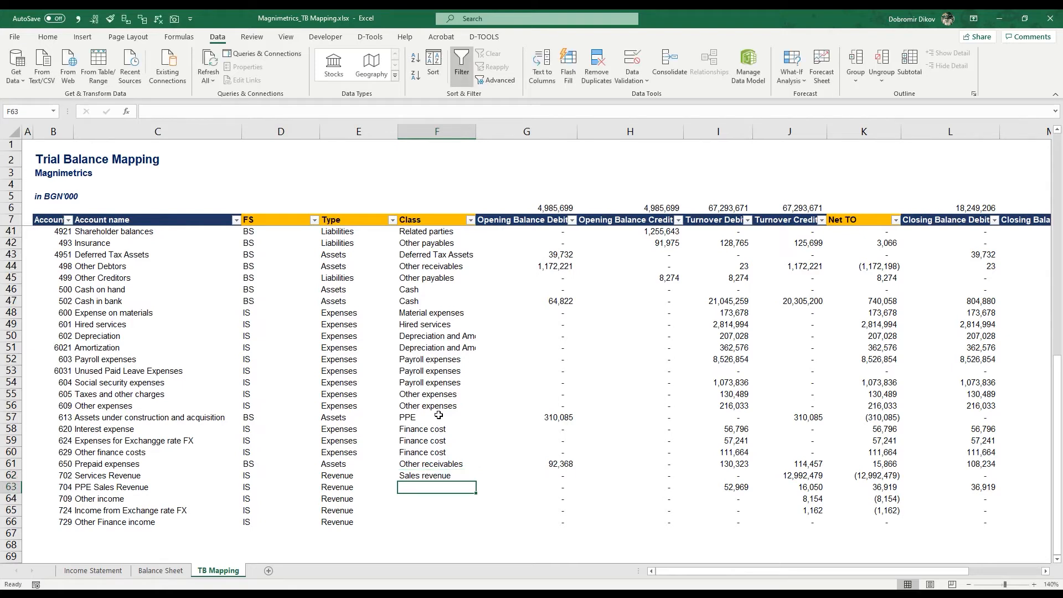
Step: Enter Other income as the Class for PPE Sales Revenue in F63 and copy it to Other income in F64
type("Other income")
key("Return")
key("shift+Up")
key("ctrl+c")
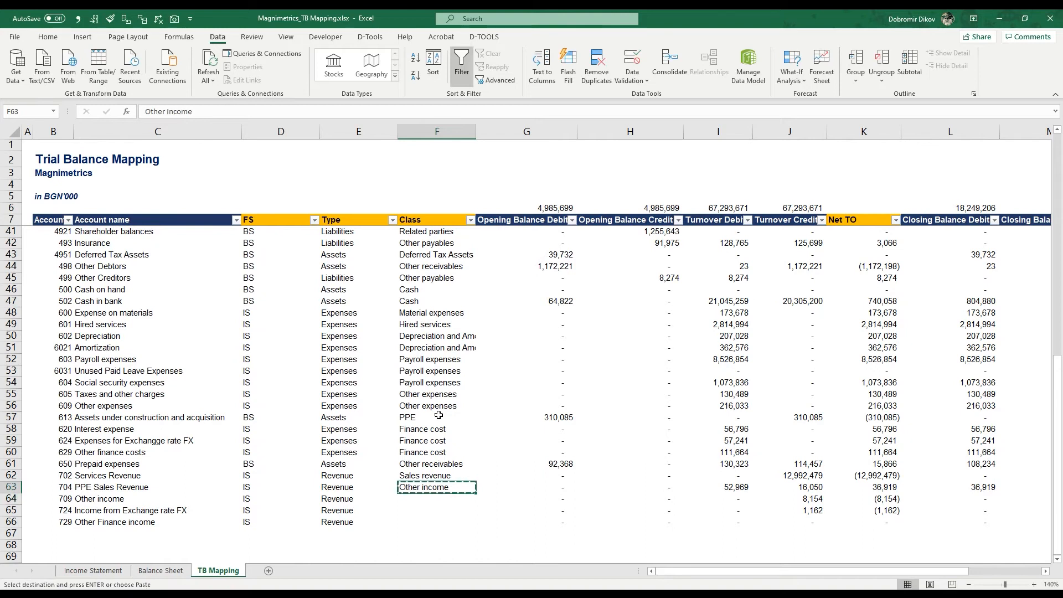
key("ctrl+v")
Step: Enter Finance income as the Class for Income from Exchange rate FX in F65 and copy it to Other Finance income in F66
key("Down")
type("Finance income")
key("Return")
key("Up")
key("ctrl+c")
key("ctrl+v")
key("Up")
Step: Check the turnover and Net TO amounts of the revenue accounts around the Other income row
key("Right")
key("Right")
key("Right")
key("Right")
key("Right")
key("Up")
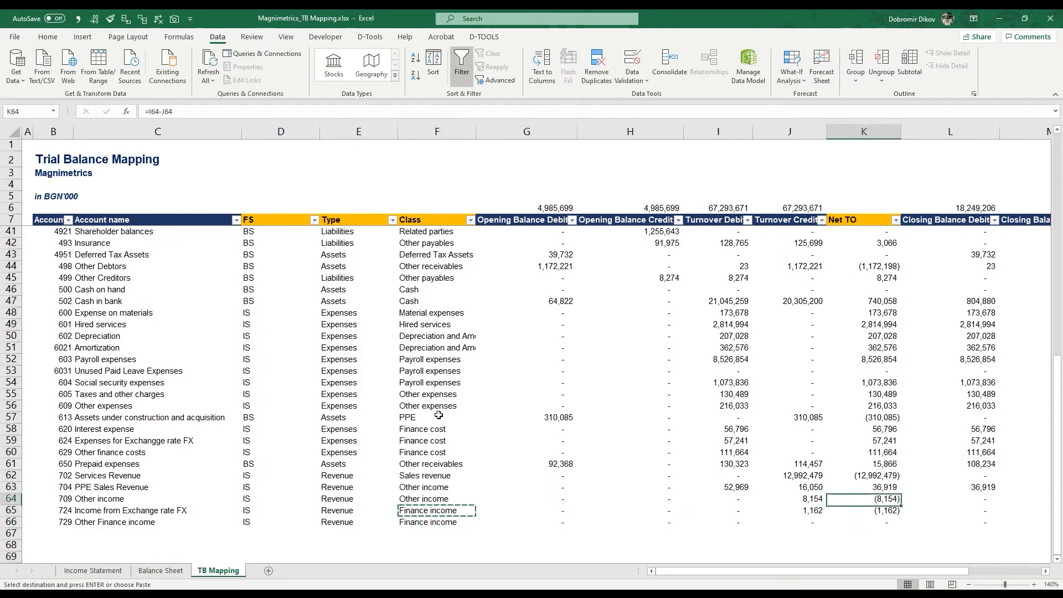
key("Left")
key("Left")
key("Left")
key("Right")
key("Right")
key("Right")
key("Right")
key("Left")
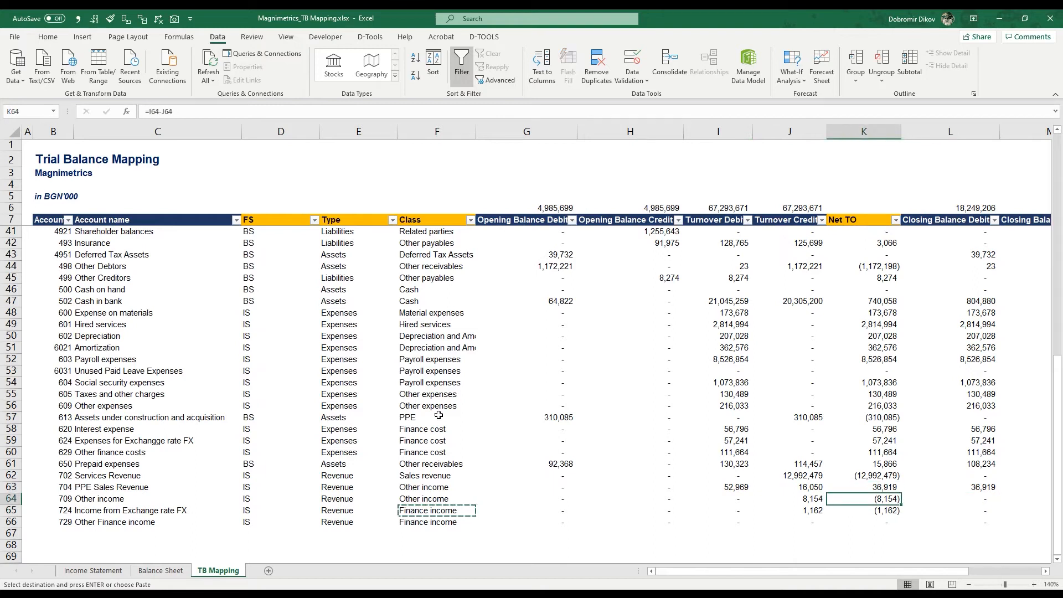
Step: Change the Class for PPE Sales Revenue in F63 to Other expenses
key("Left")
key("Up")
key("Left")
key("Left")
key("Left")
key("Left")
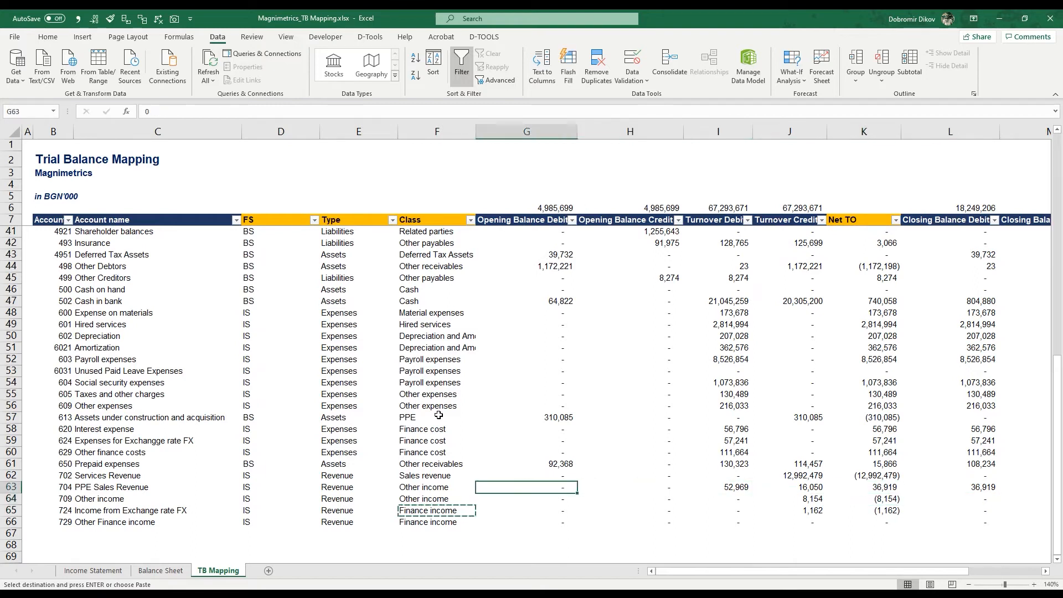
type("Ex")
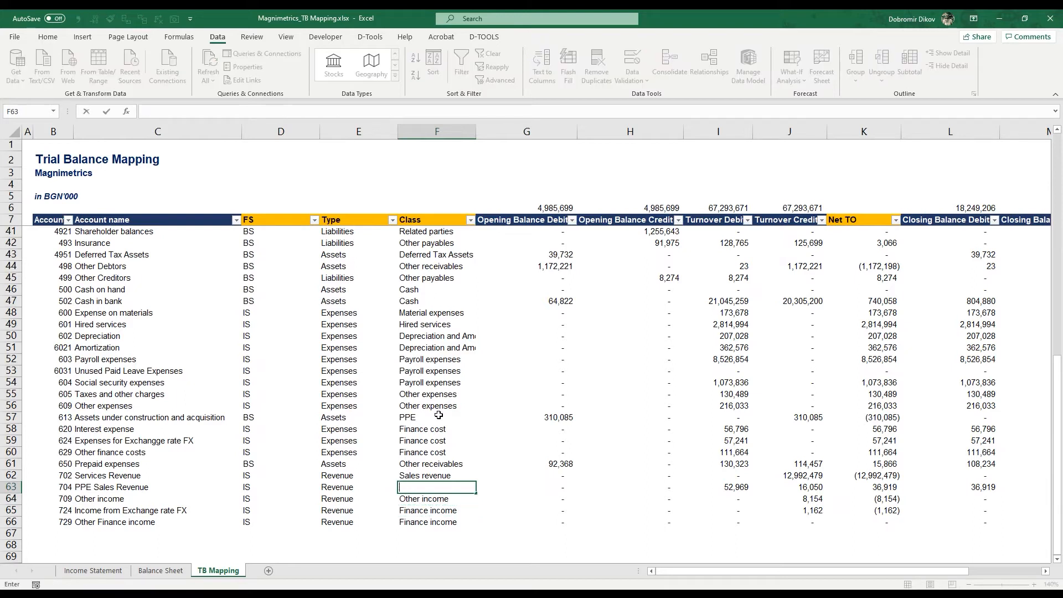
type("expenses")
key("ctrl+Return")
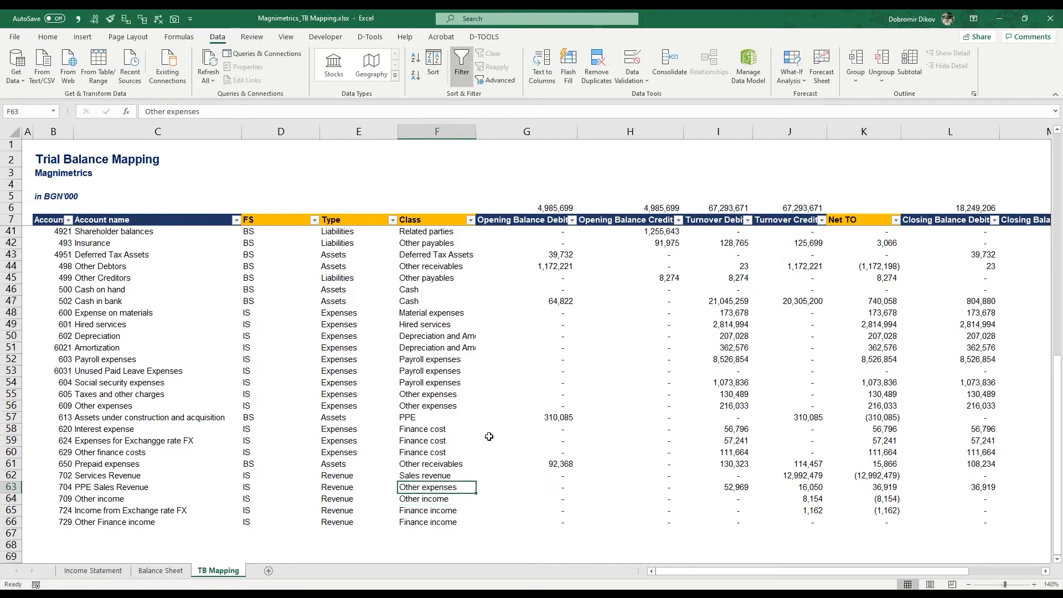
Step: Start a SUMIFS formula for Sales Revenue in B4 of the Income Statement sheet, using TB Mapping column K as the sum range
scroll(385, 480, "up", 11)
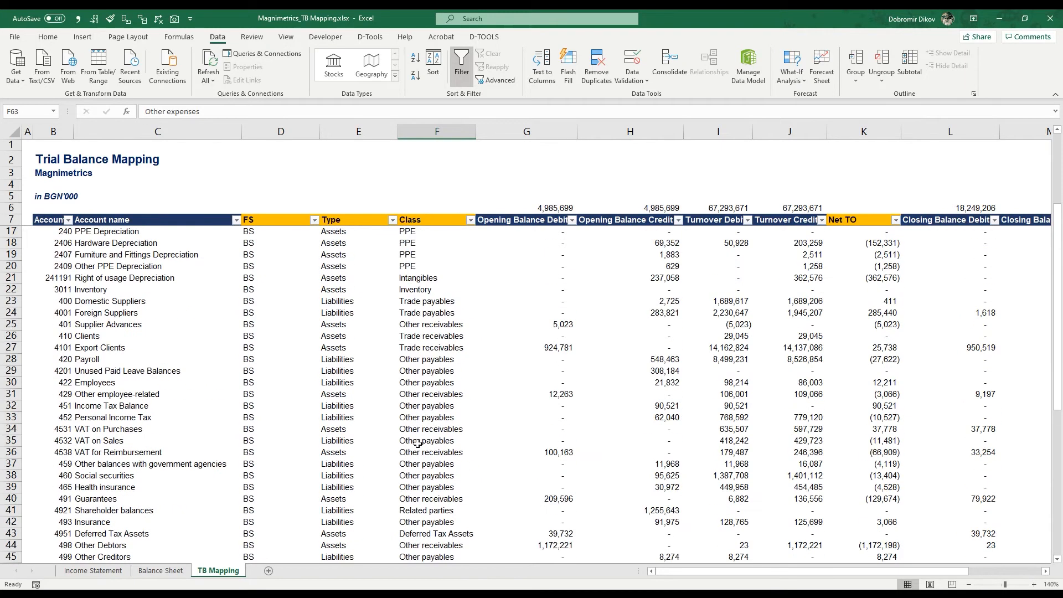
left_click_drag(564, 385, 878, 394)
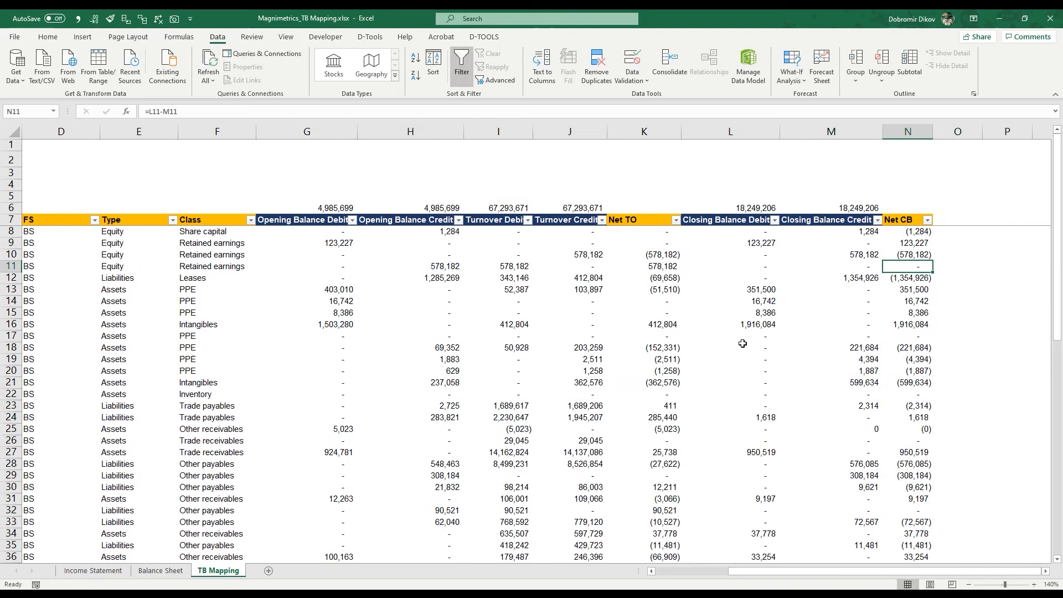
left_click_drag(238, 279, 17, 324)
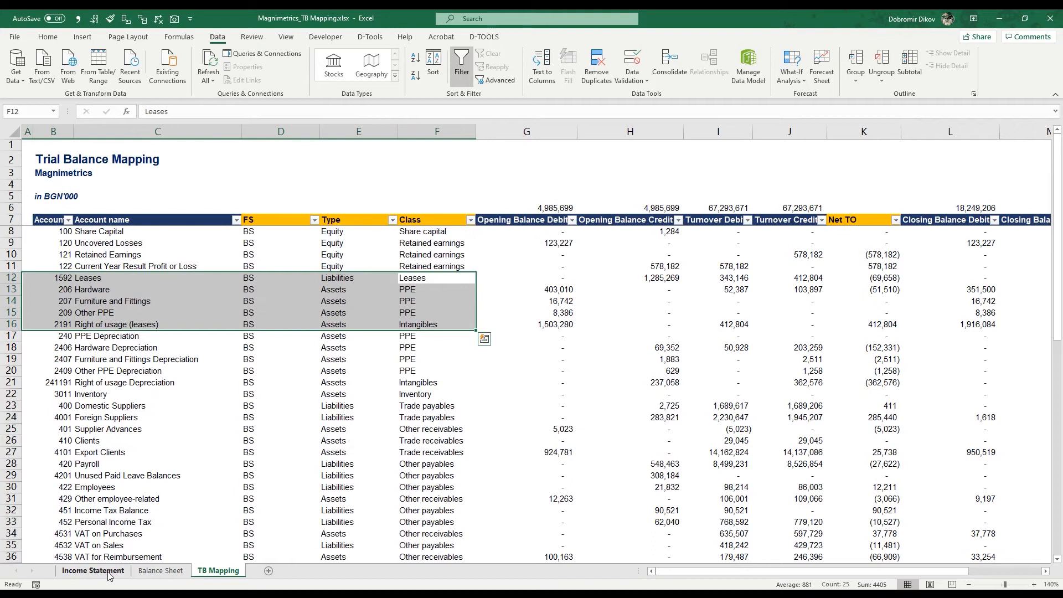
left_click(109, 574)
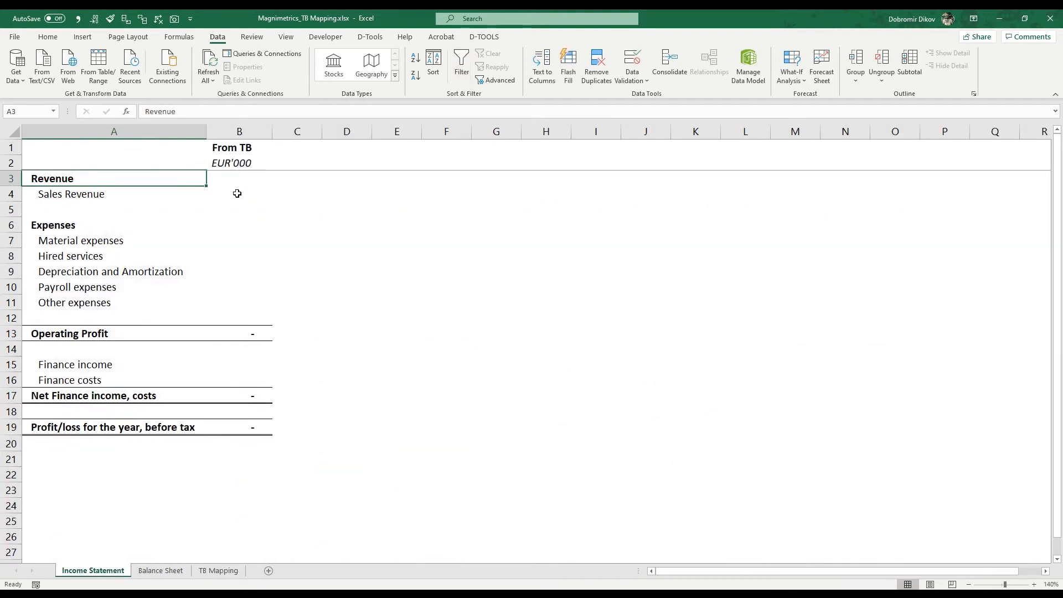
left_click(237, 193)
type("=")
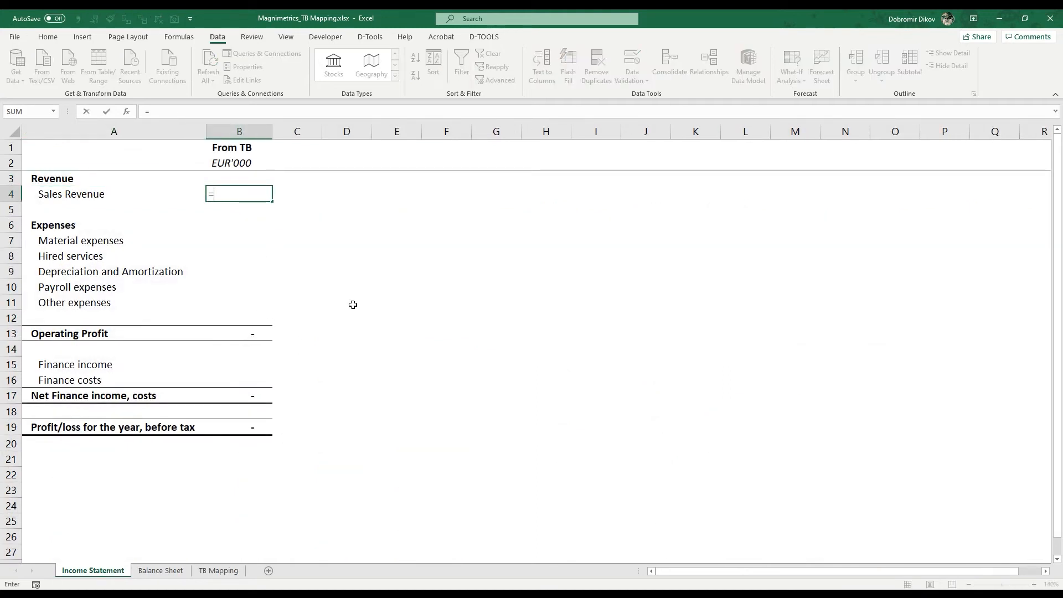
type("sumifs")
key("Tab")
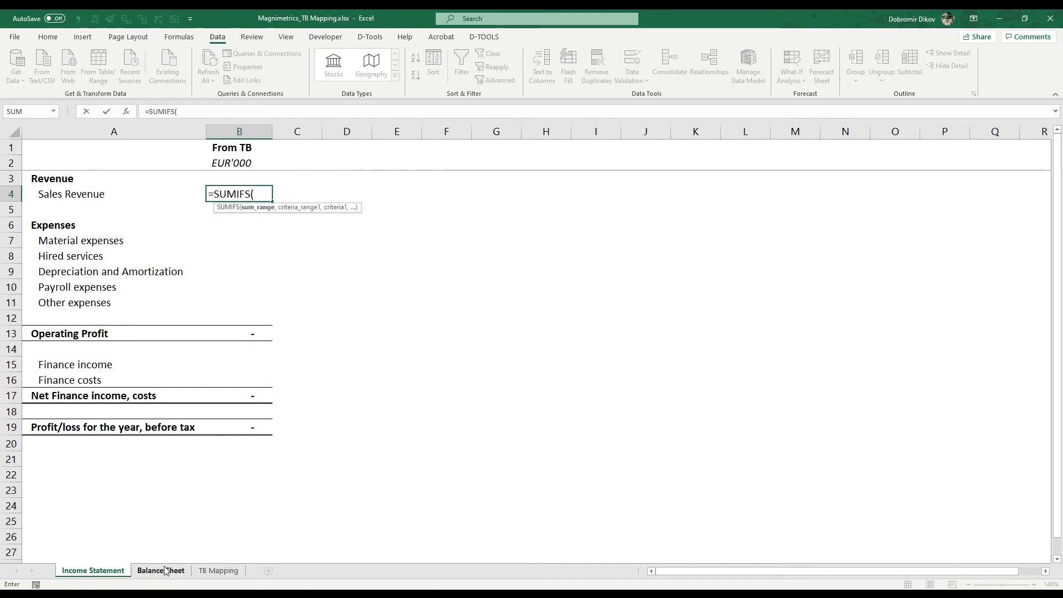
left_click(218, 570)
left_click(874, 134)
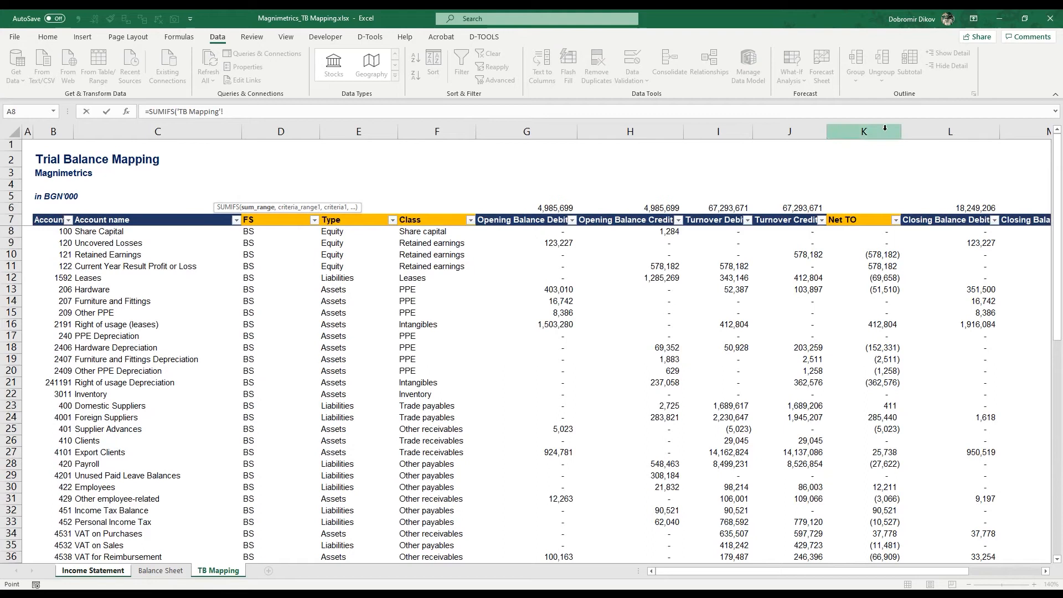
type(",")
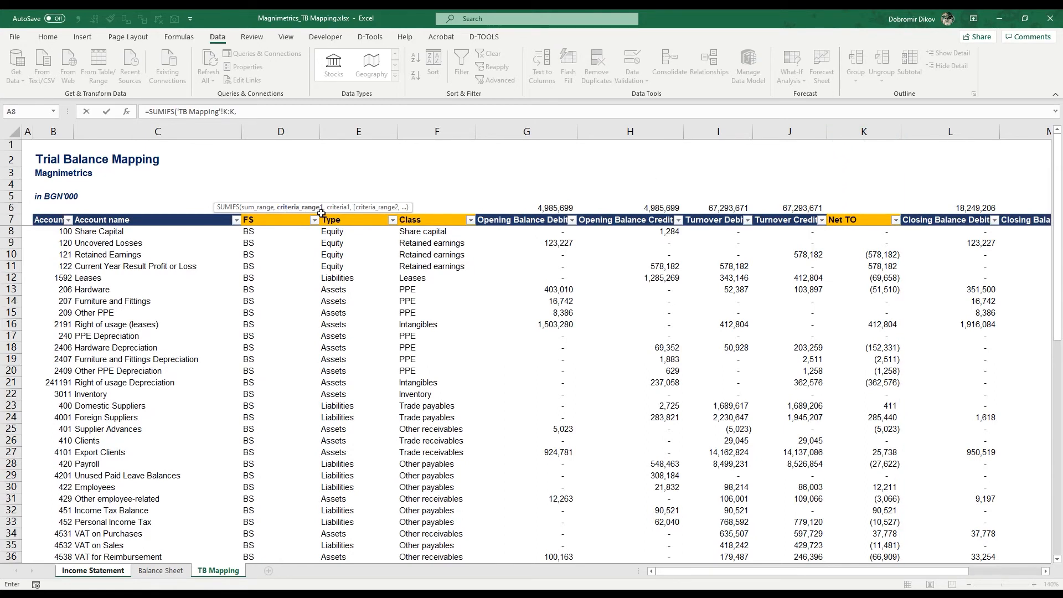
Step: Complete the SUMIFS formula with TB Mapping column F as the criteria range and the Sales Revenue label in A4 as the criterion
left_click(436, 133)
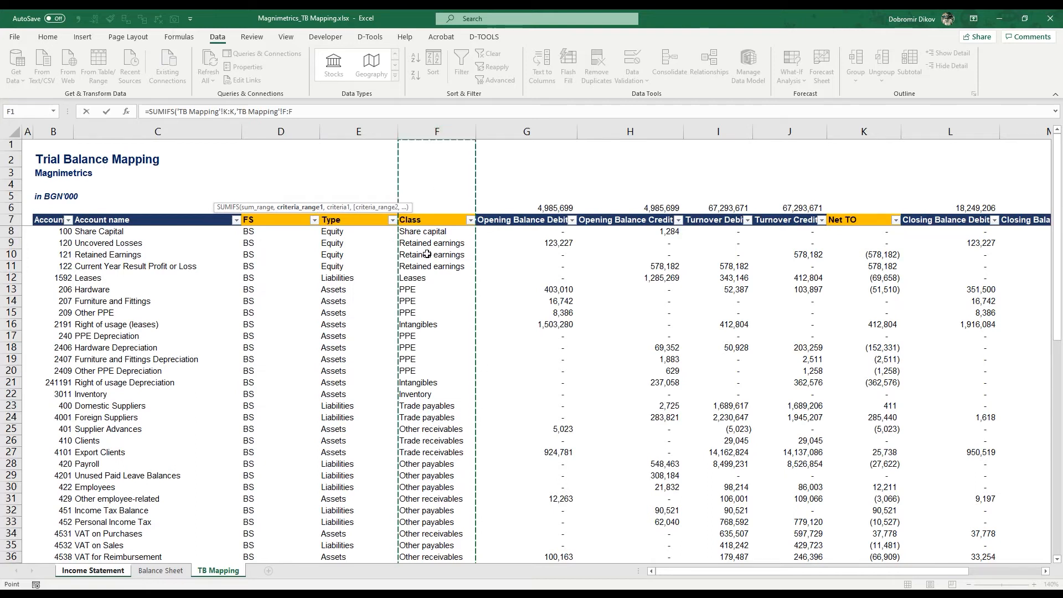
type(",")
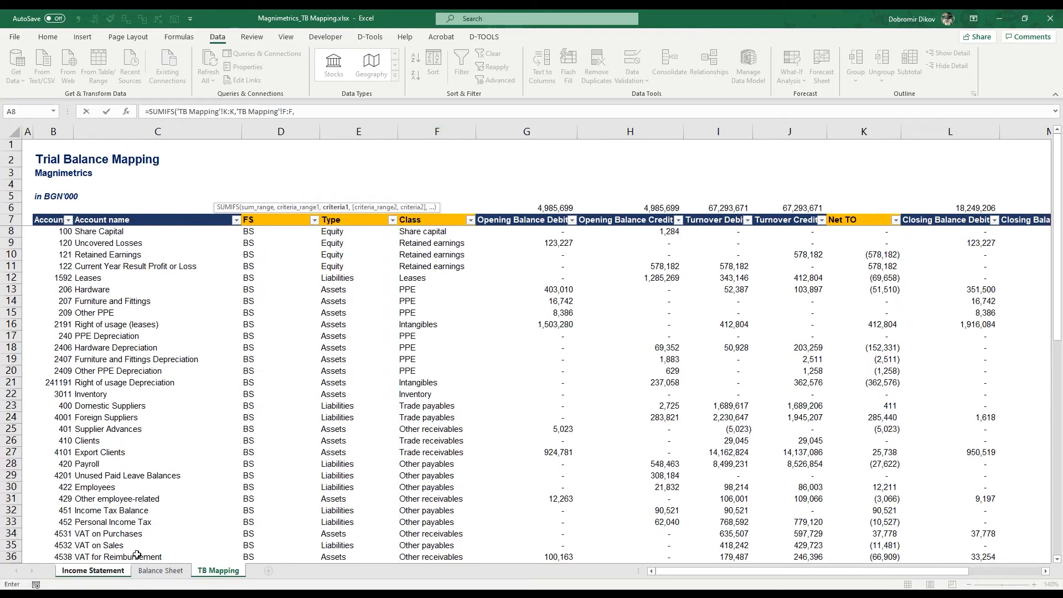
left_click(109, 576)
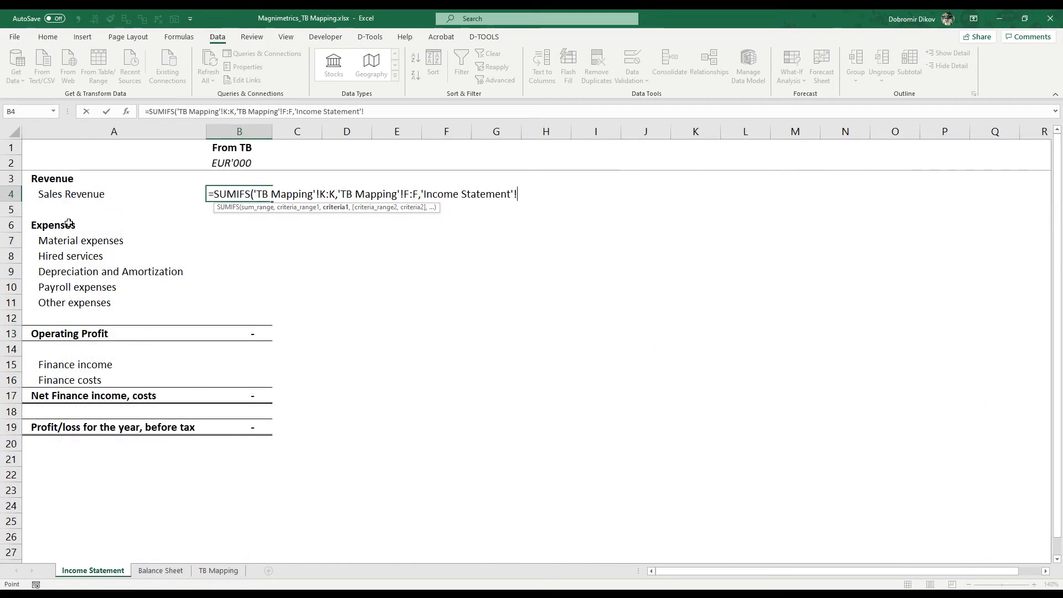
left_click(72, 191)
key("ctrl+Return")
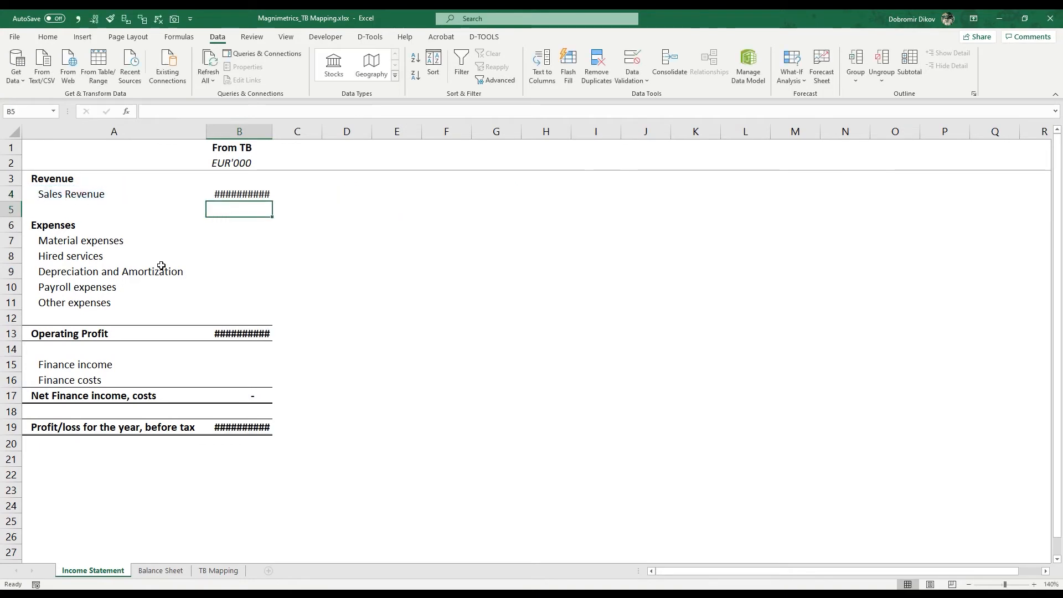
Step: AutoFit the width of column B on the Income Statement sheet
key("alt+h")
key("o")
key("i")
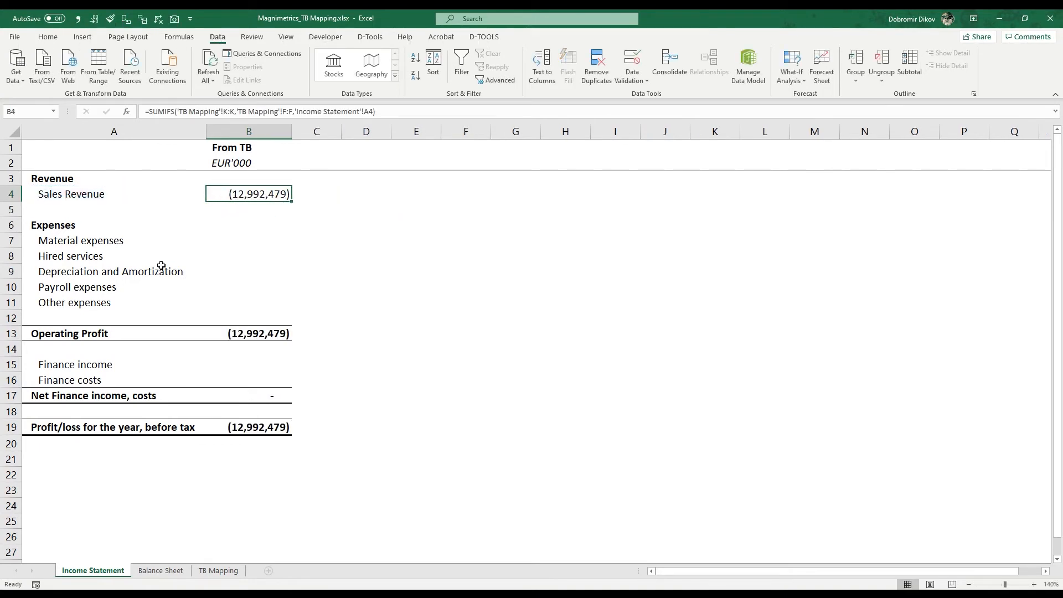
Step: Reverse the sign of the Sales Revenue formula in B4 by adding a minus before SUMIFS
key("F2")
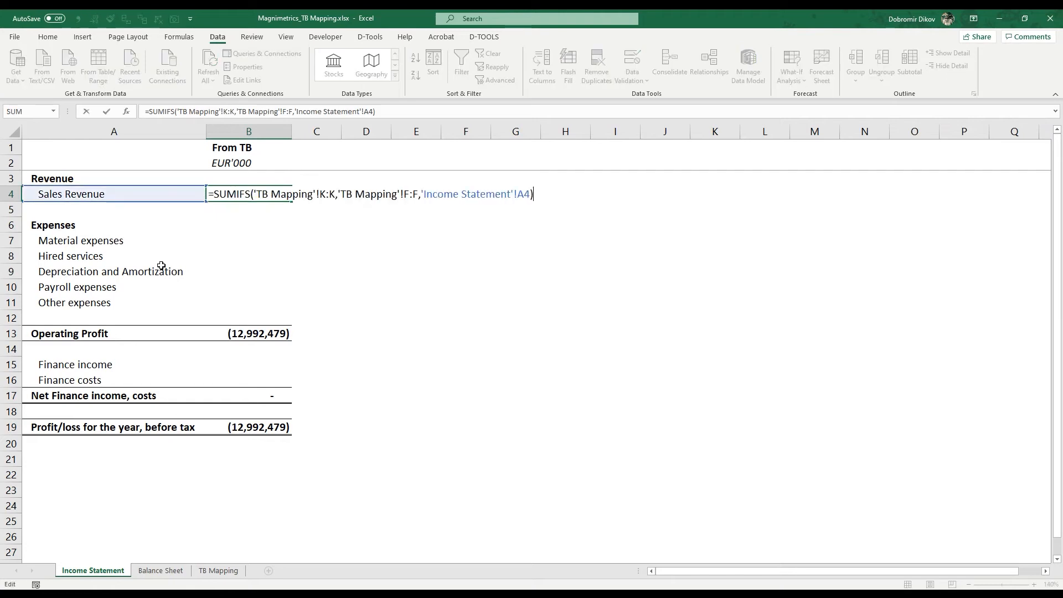
key("ctrl+Left")
key("ctrl+Left")
key("ctrl+Left")
key("ctrl+Left")
key("ctrl+Left")
key("ctrl+Left")
key("ctrl+Left")
key("ctrl+Left")
type("-")
key("Return")
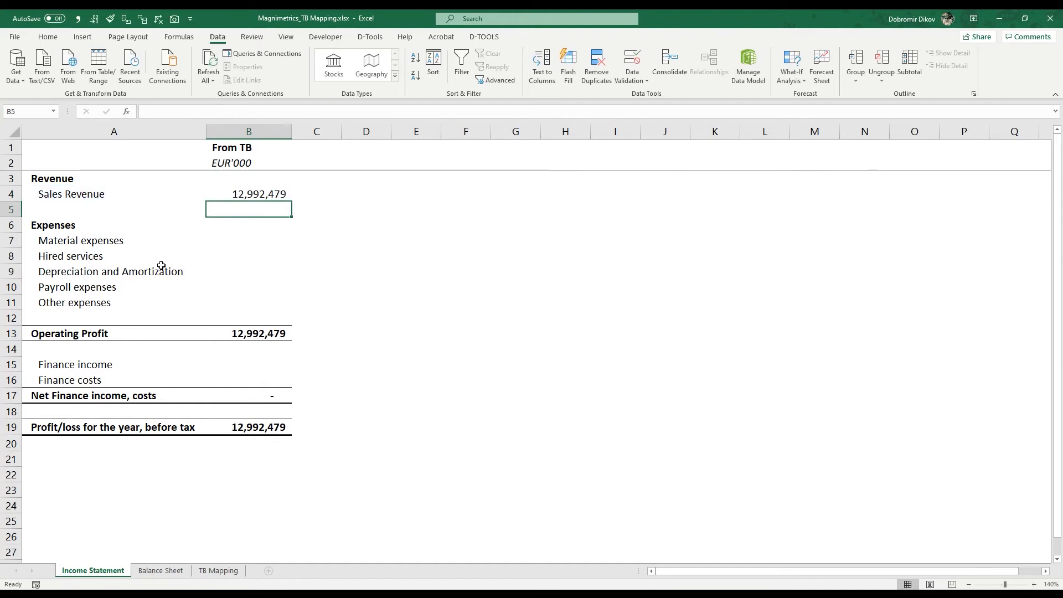
Step: Copy the negated SUMIFS formula from B4 to the five expense rows in B7:B11
key("Up")
key("Down")
key("Down")
key("Down")
key("ctrl+v")
key("Down")
key("ctrl+v")
key("Down")
key("ctrl+v")
key("Down")
key("ctrl+v")
key("Down")
key("ctrl+v")
Step: Paste the same SUMIFS formula for Finance income and Finance costs in B15:B16
key("Down")
key("Down")
key("Down")
key("Down")
key("ctrl+v")
key("Down")
key("ctrl+v")
Step: Check the Finance costs label in A16 against the formula result in B16
key("Up")
key("Down")
key("Up")
key("Down")
key("Up")
key("Down")
key("Left")
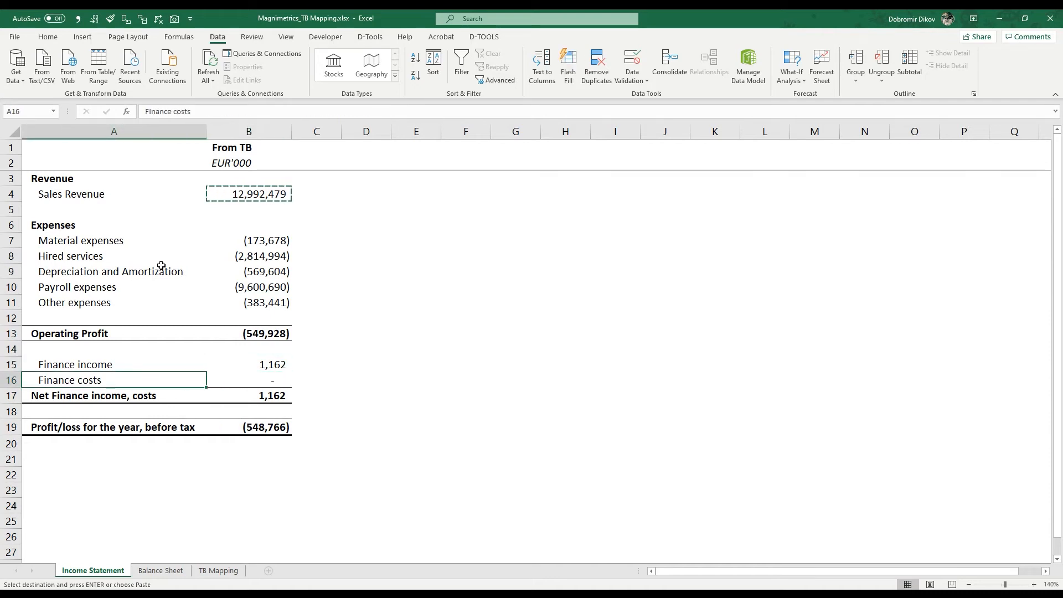
key("Right")
key("Left")
key("Right")
key("Left")
key("Right")
key("Left")
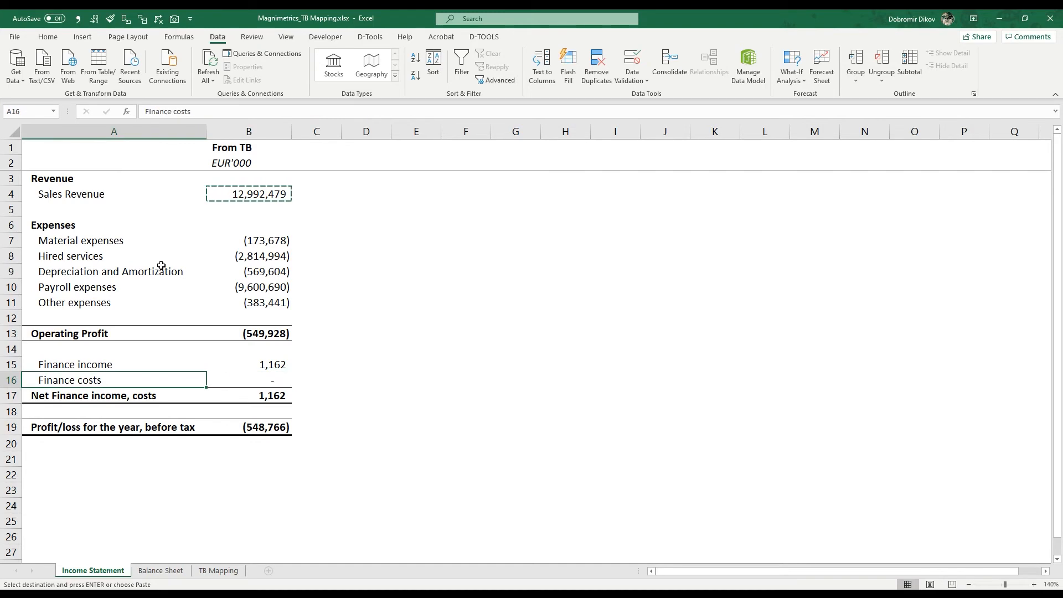
Step: Change the Class of the interest, exchange rate and other finance cost accounts in TB Mapping F58:F60 to Finance costs
key("ctrl+Page_Down")
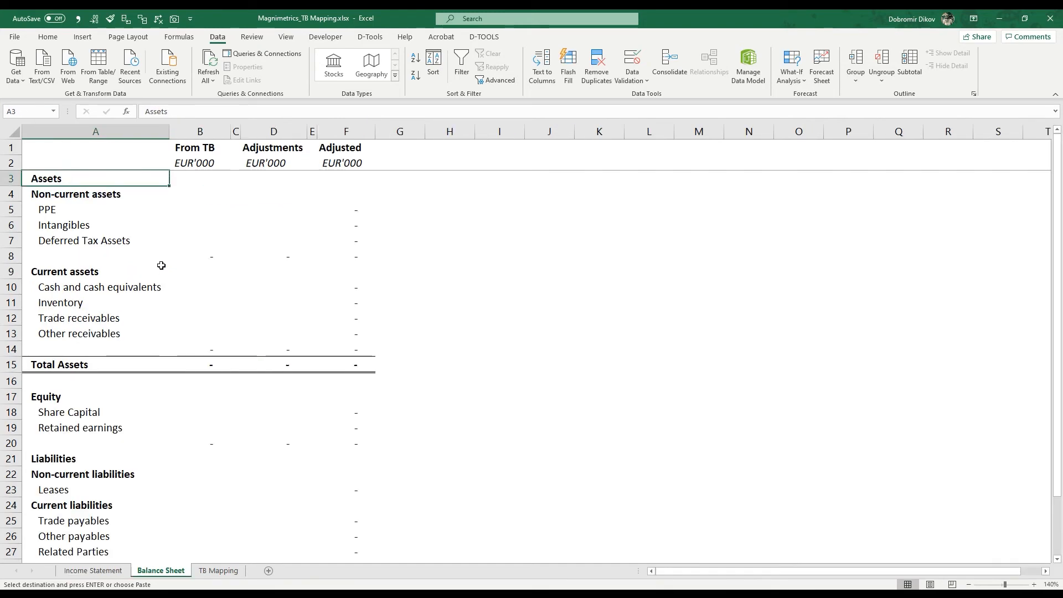
key("ctrl+Page_Down")
scroll(303, 331, "down", 13)
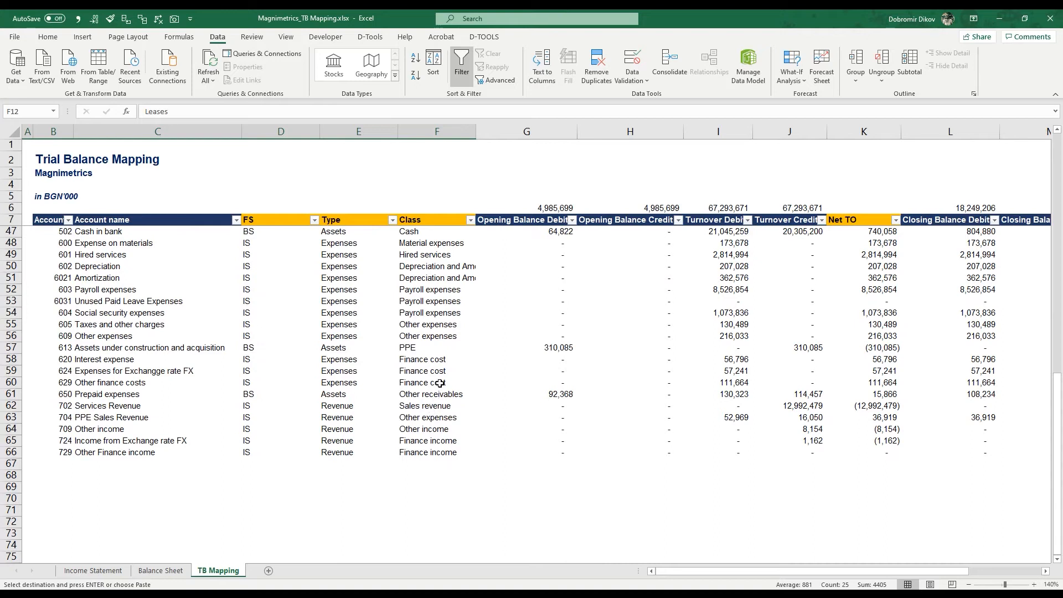
double_click(453, 360)
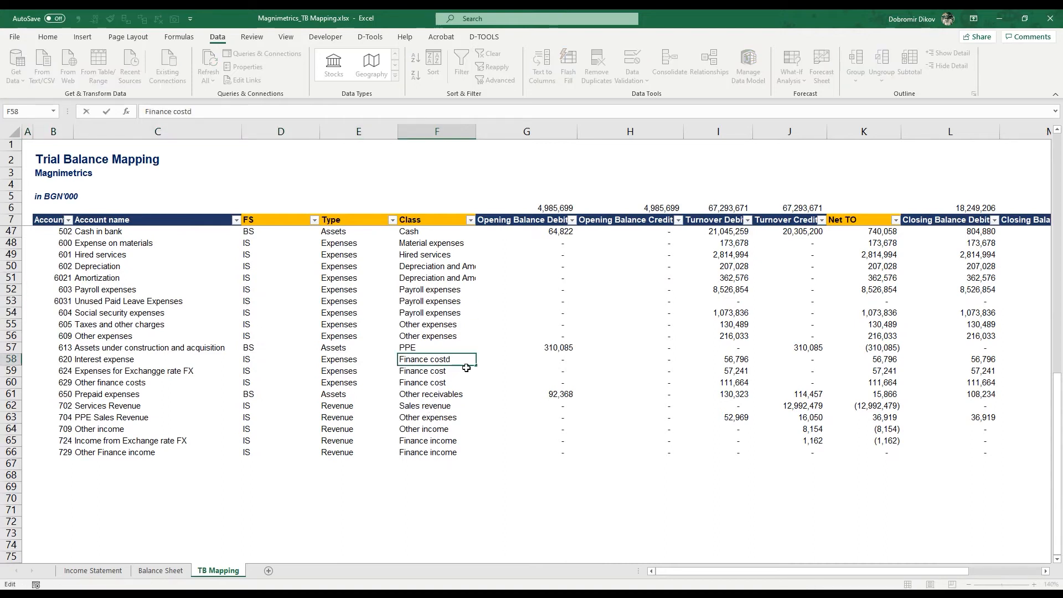
type("s")
left_click(92, 570)
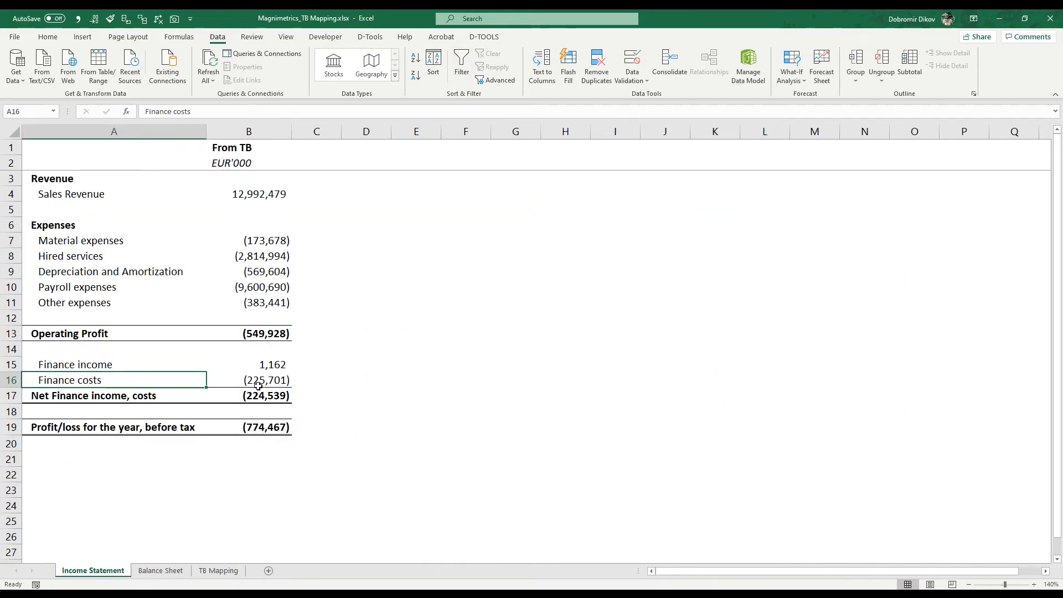
Step: Review the FS, Type and Class columns of TB Mapping and the filled Income Statement
left_click(218, 570)
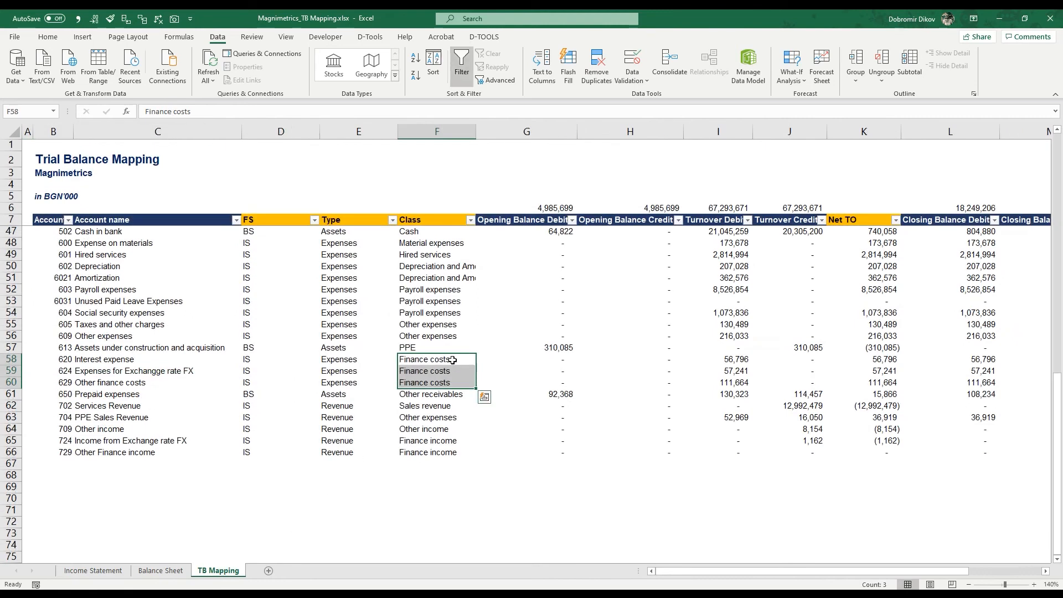
scroll(452, 360, "up", 13)
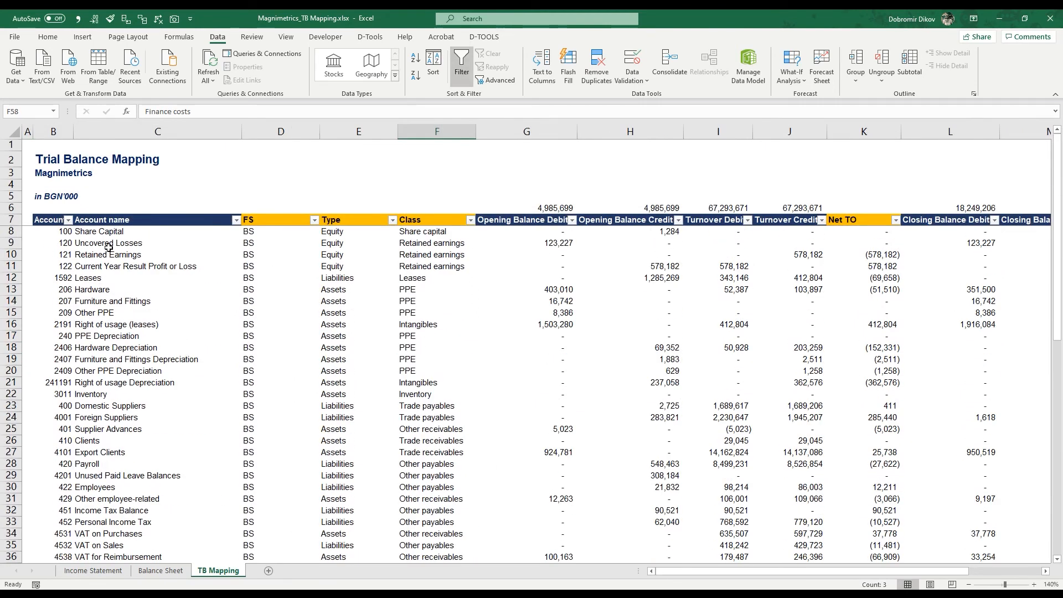
left_click(285, 238)
key("ctrl+v")
key("Escape")
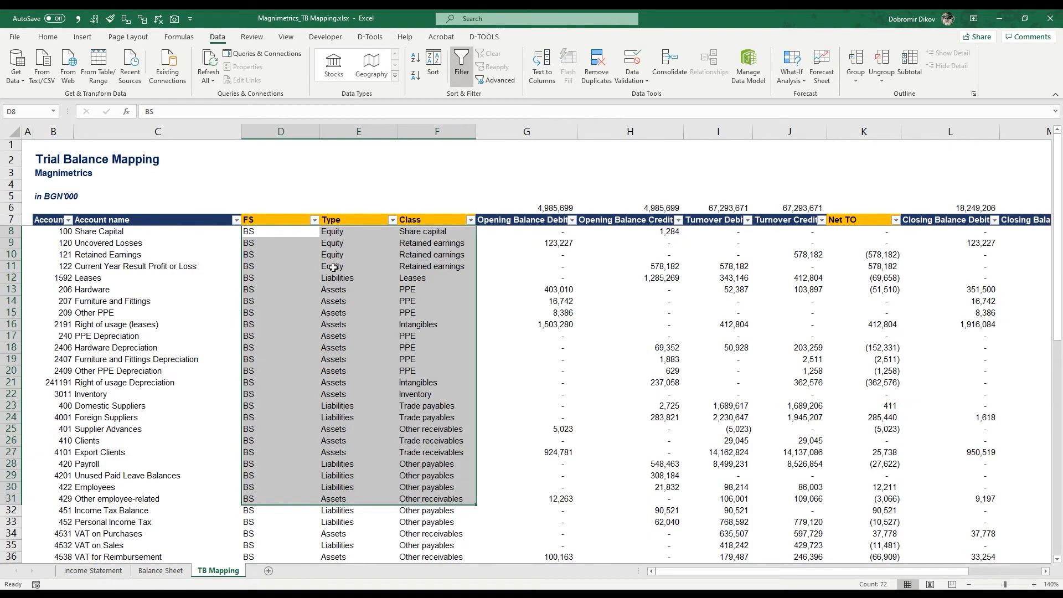
scroll(280, 404, "down", 11)
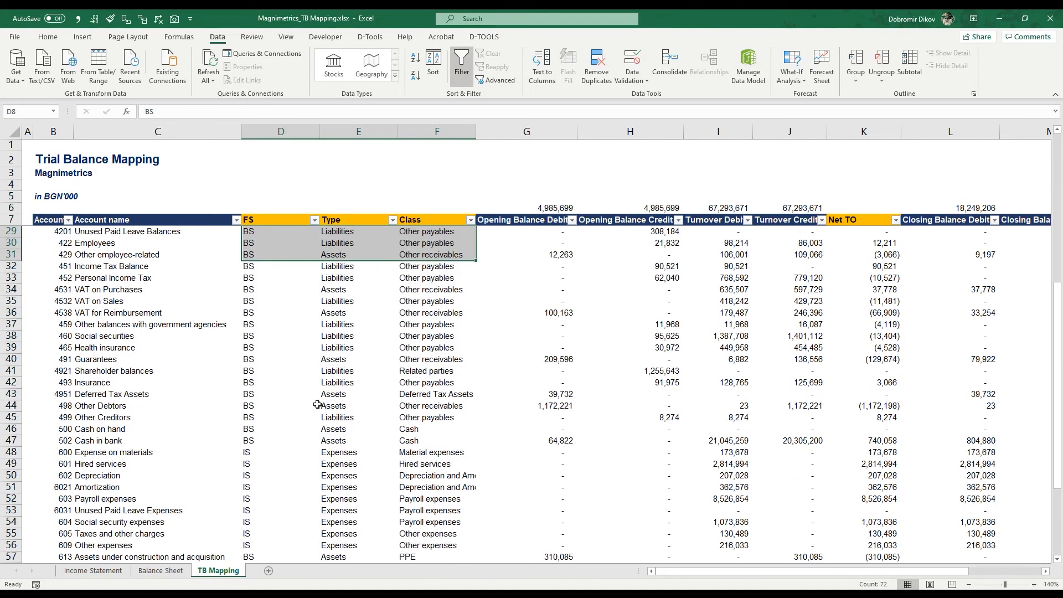
left_click(93, 571)
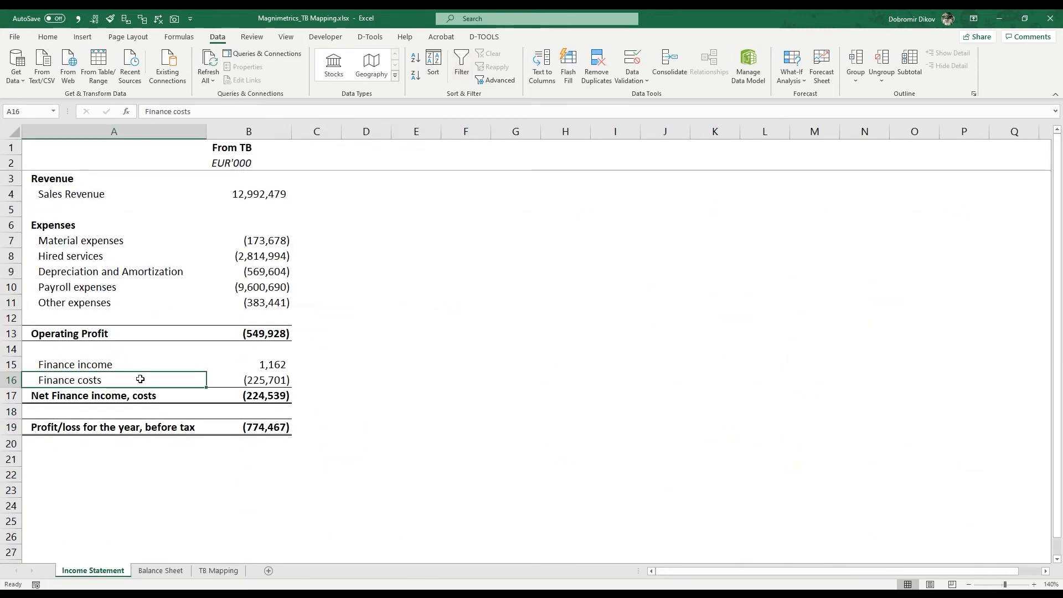
left_click(317, 364)
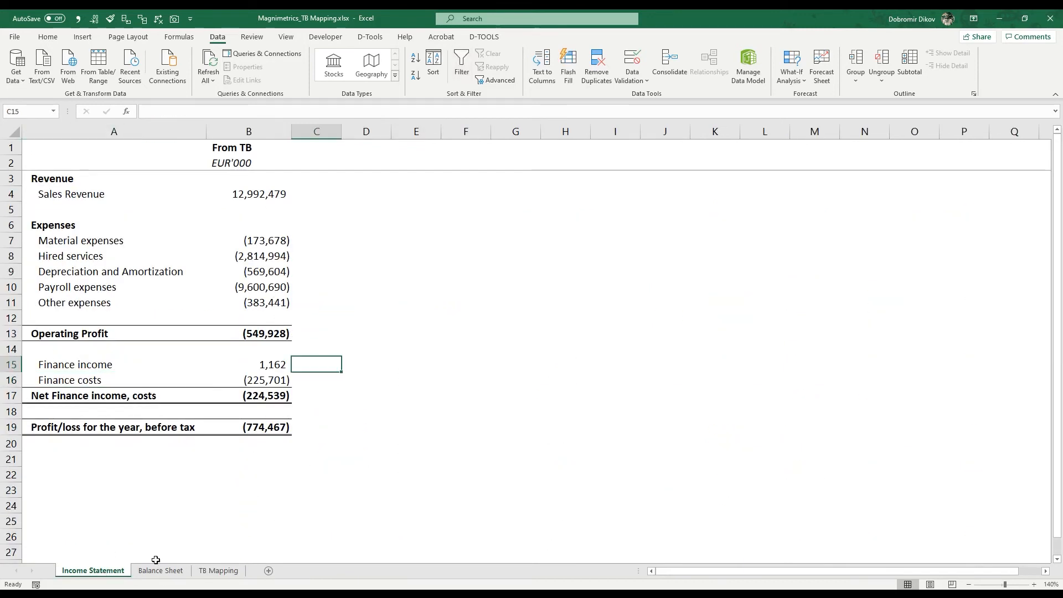
Step: Start a SUMIFS formula for PPE in B5 of the Balance Sheet, using TB Mapping column N as the sum range
left_click(161, 570)
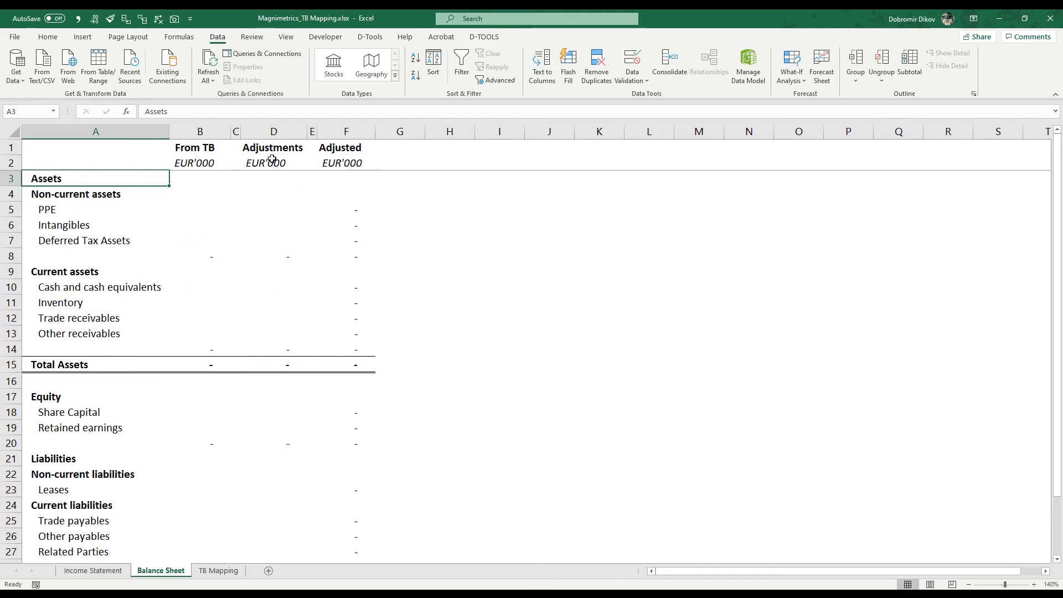
left_click(201, 213)
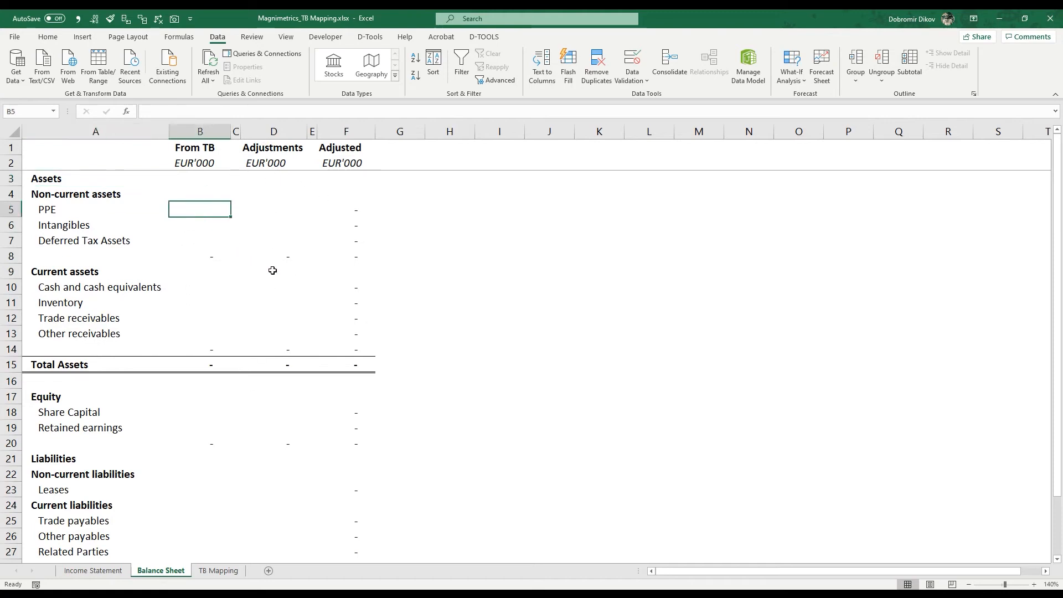
type("=sum")
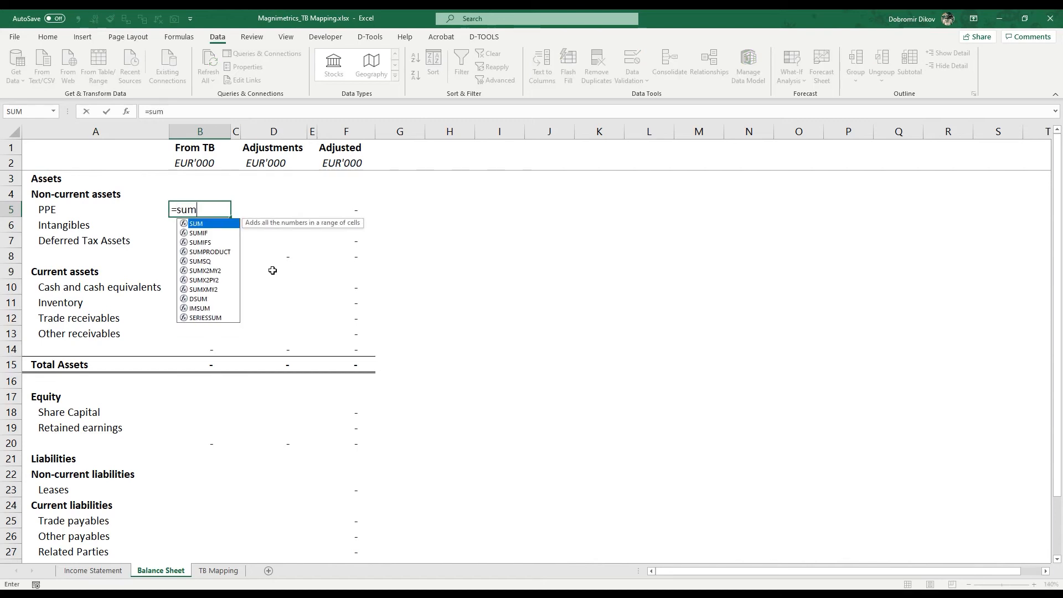
type("ifs(")
left_click(218, 570)
scroll(1008, 293, "right", 3)
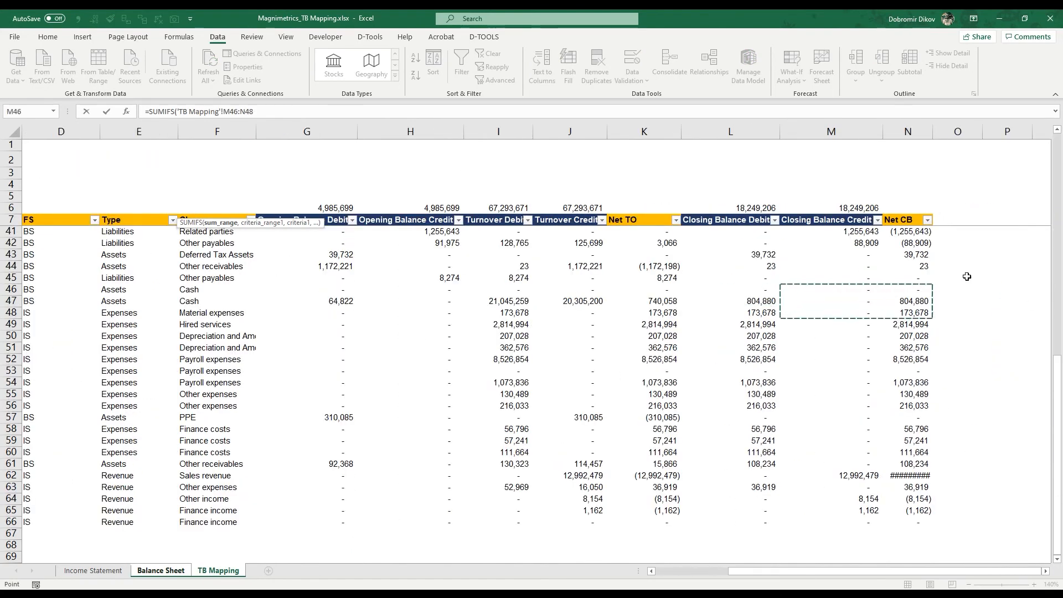
left_click(906, 136)
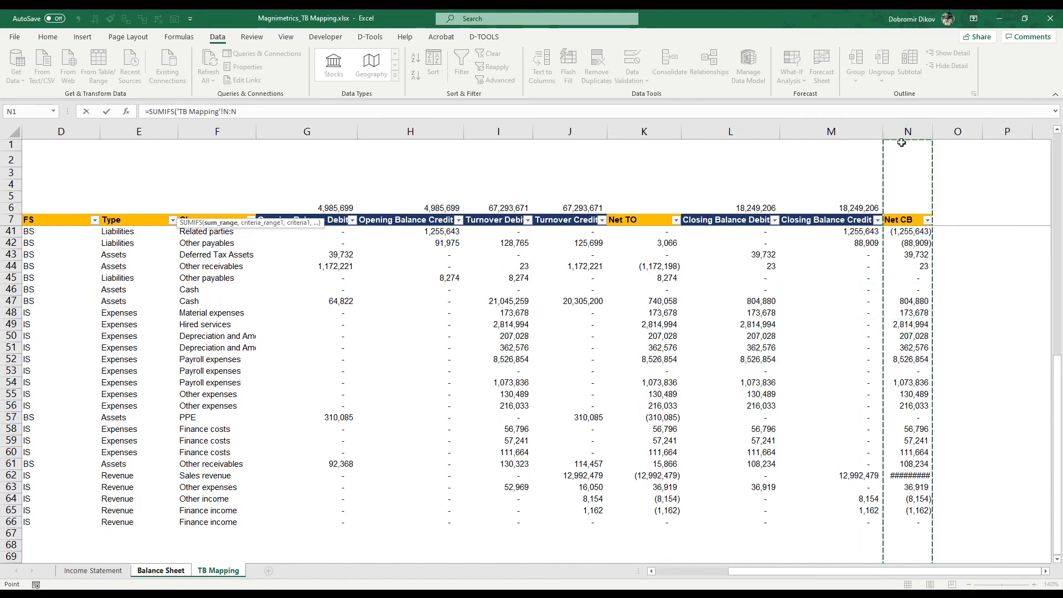
Step: Complete the PPE SUMIFS formula with TB Mapping column F as the criteria range and the label in A5 as the criterion
type(",")
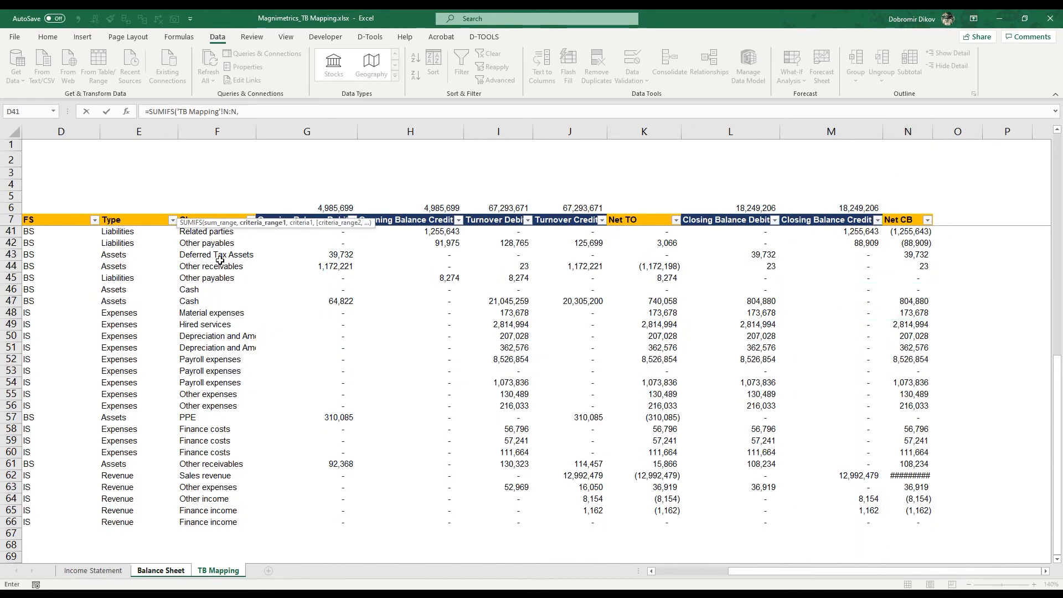
left_click(225, 132)
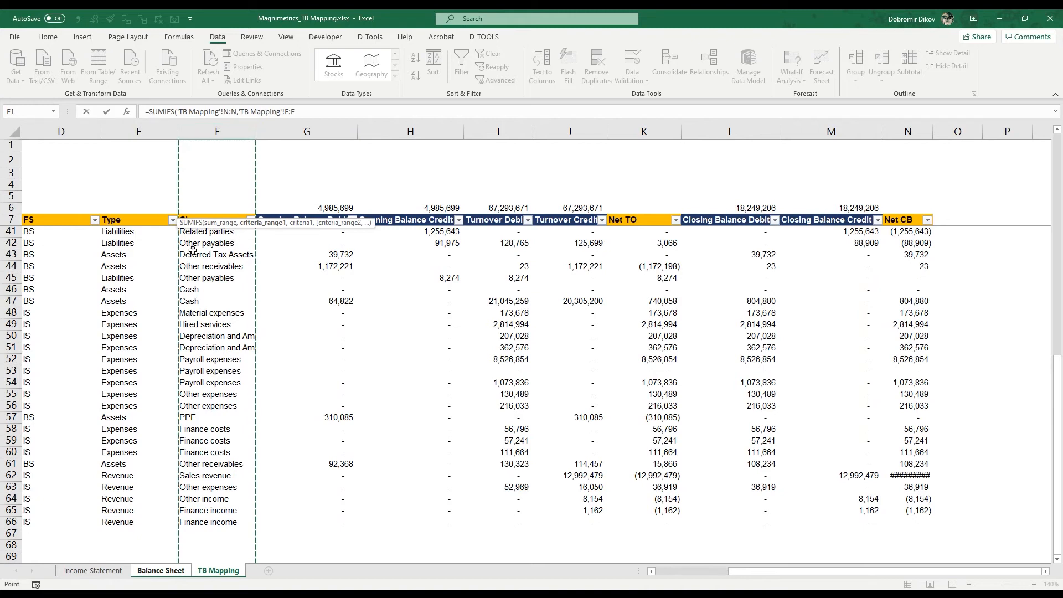
type(",")
left_click(161, 570)
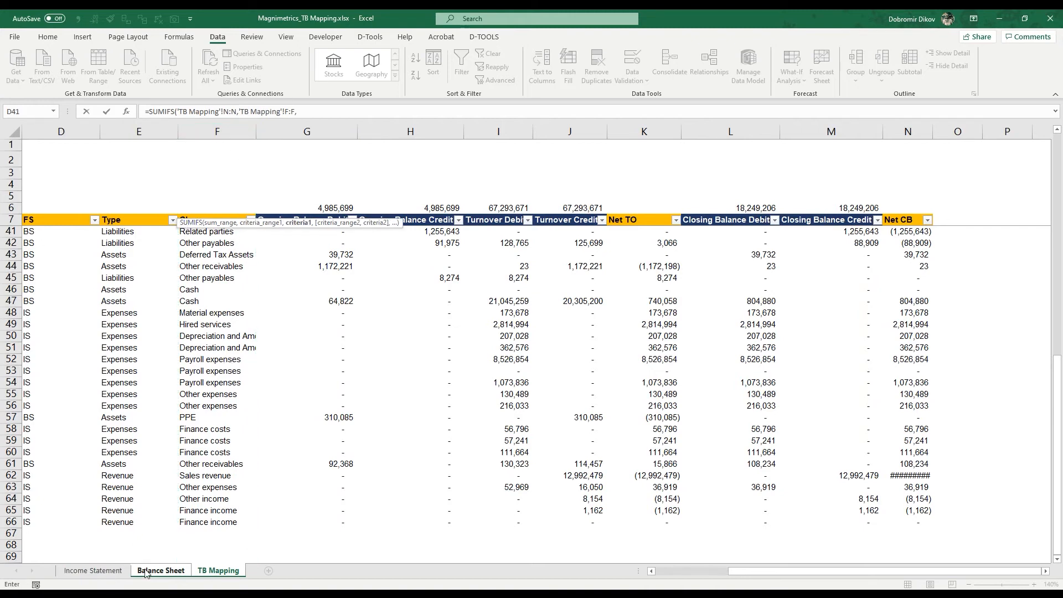
left_click(58, 210)
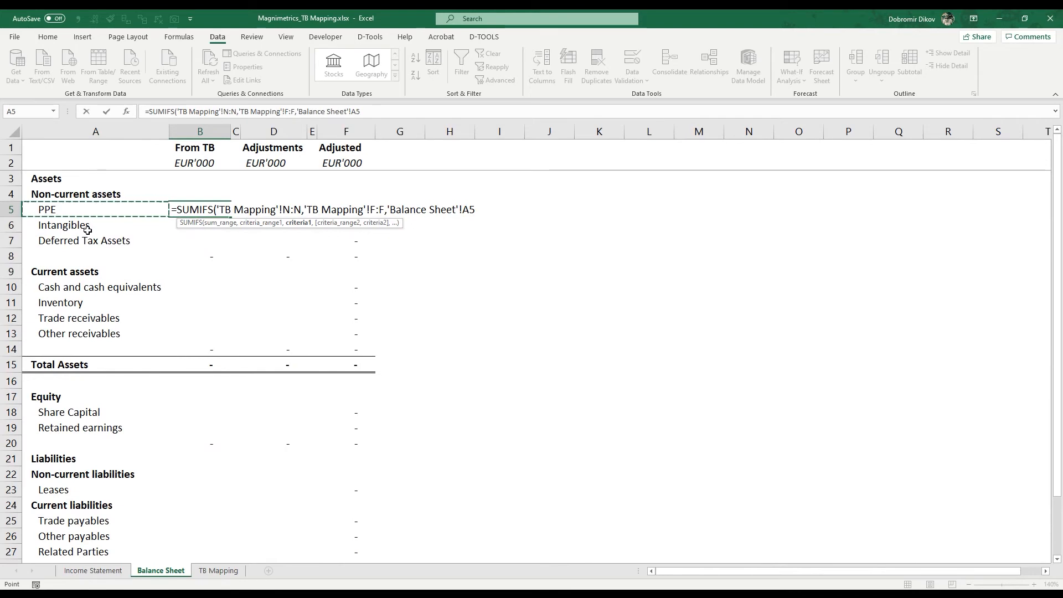
key("Return")
Step: Fill the PPE formula down to Intangibles and Deferred Tax Assets in B6:B7
key("Up")
key("shift+Down")
key("shift+Down")
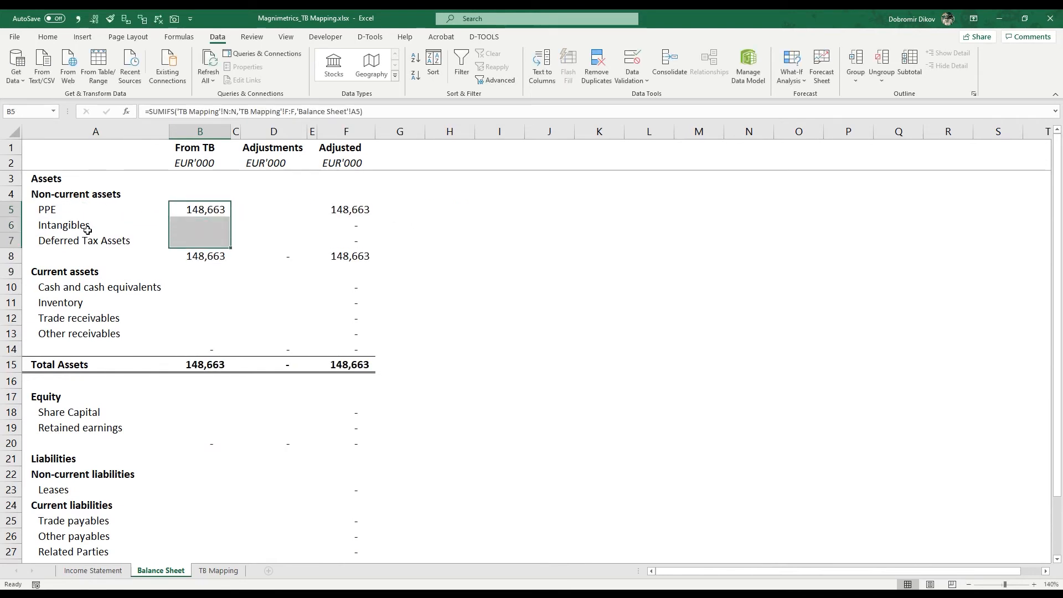
key("ctrl+d")
Step: AutoFit the width of the Adjusted column F on the Balance Sheet
key("Right")
key("Right")
key("Right")
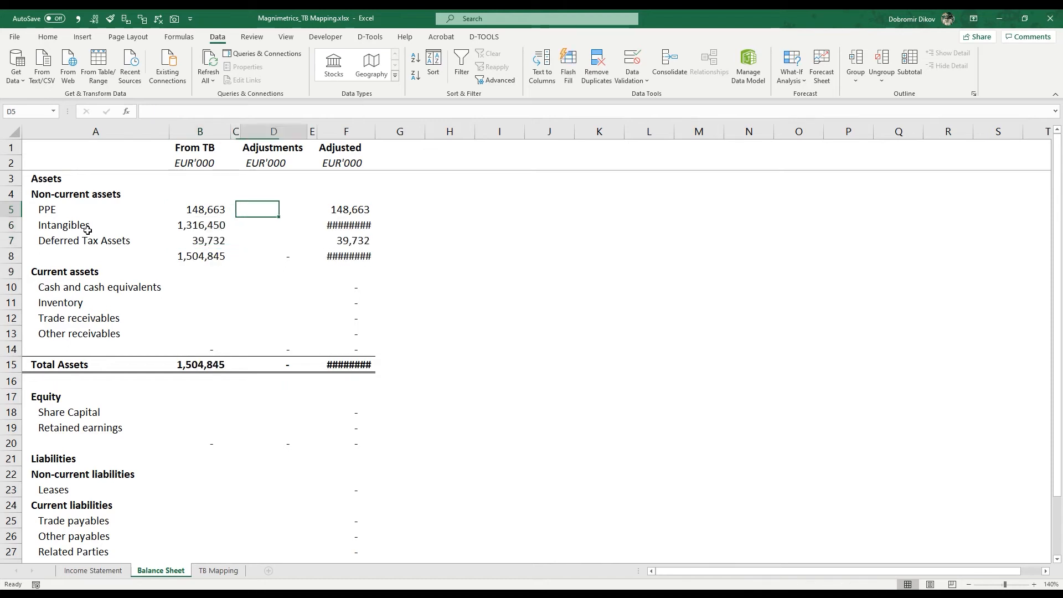
double_click(377, 129)
Step: Copy the SUMIFS formula from B7 to the four current asset rows in B10:B13
left_click(221, 239)
key("ctrl+c")
key("Down")
key("Down")
key("Down")
key("ctrl+v")
key("Down")
key("ctrl+v")
key("Down")
key("ctrl+v")
key("Down")
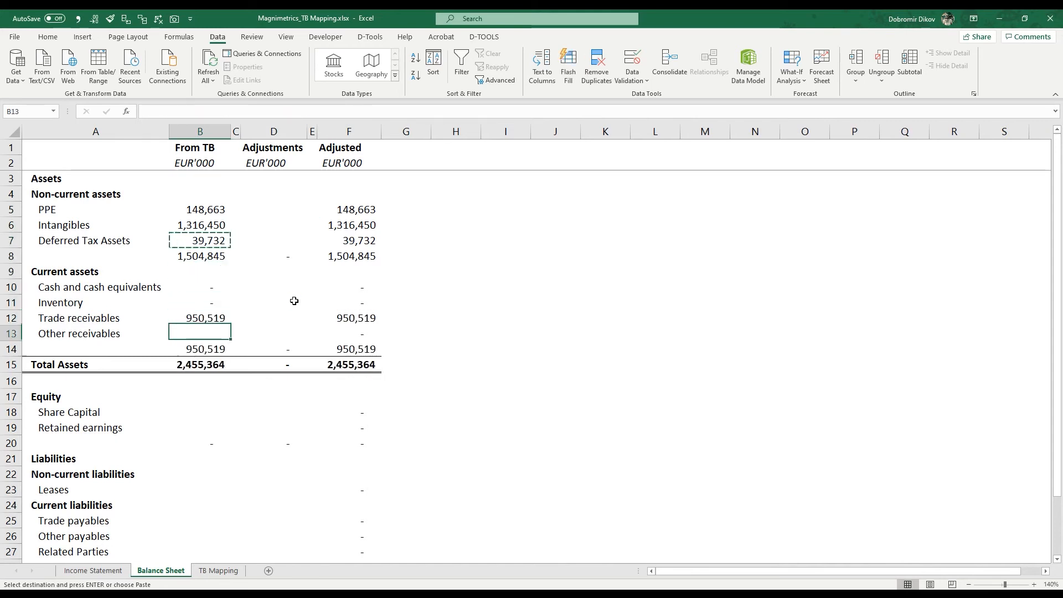
key("ctrl+v")
Step: Shorten the Cash and cash equivalents label in A10 to Cash so it matches the Class name in the mapping
key("Up")
key("Up")
key("Up")
key("Left")
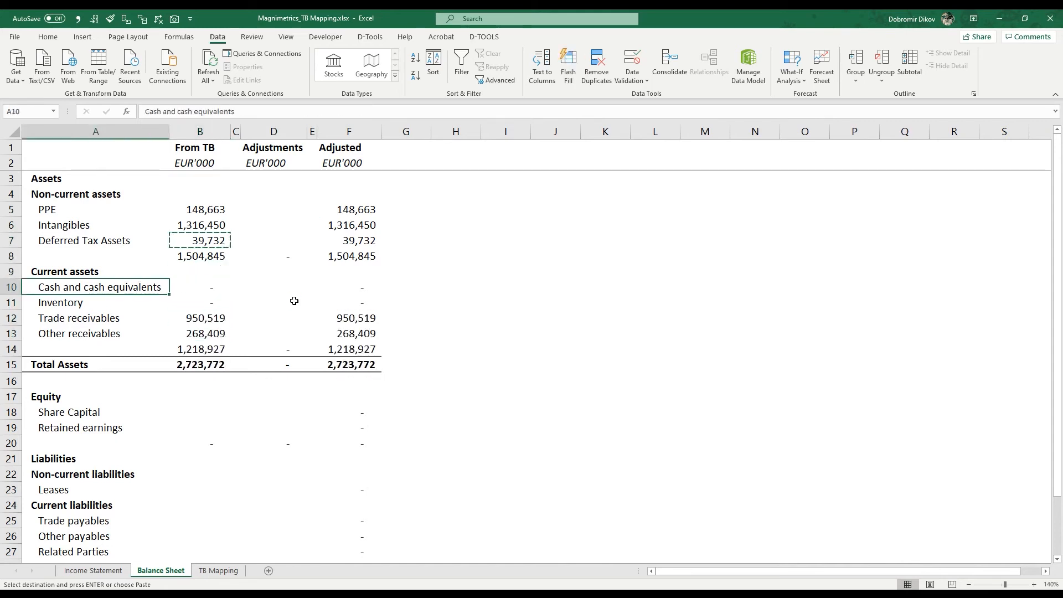
key("F2")
key("ctrl+shift+Left")
key("ctrl+shift+Left")
key("ctrl+shift+Left")
key("shift+Left")
key("BackSpace")
key("Return")
key("Up")
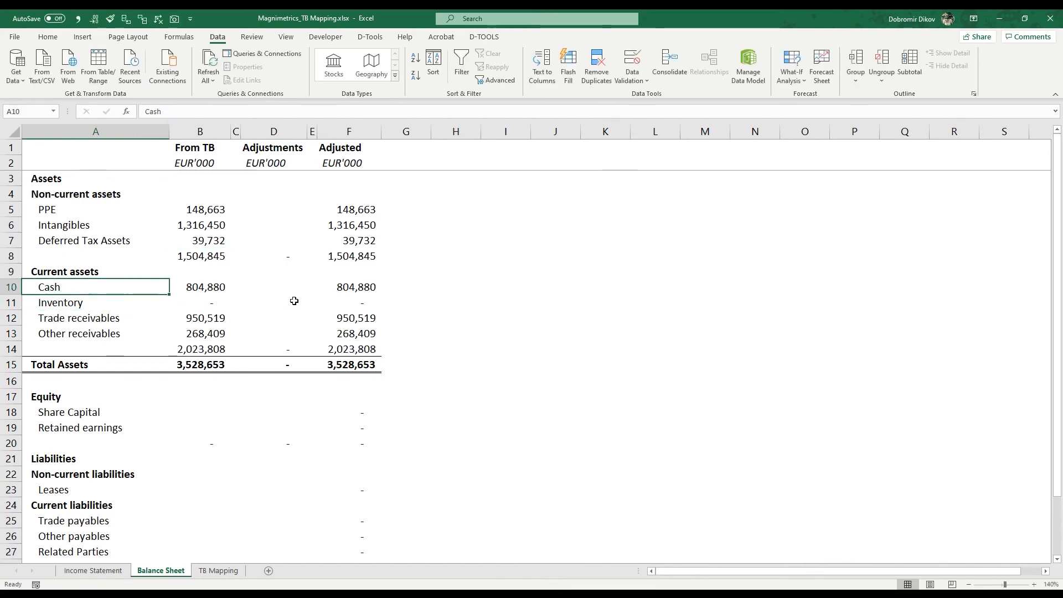
Step: Copy the Other receivables formula from B13 to Share Capital and Retained earnings in B18:B19
key("Right")
key("Down")
key("Down")
key("Down")
key("Down")
key("Down")
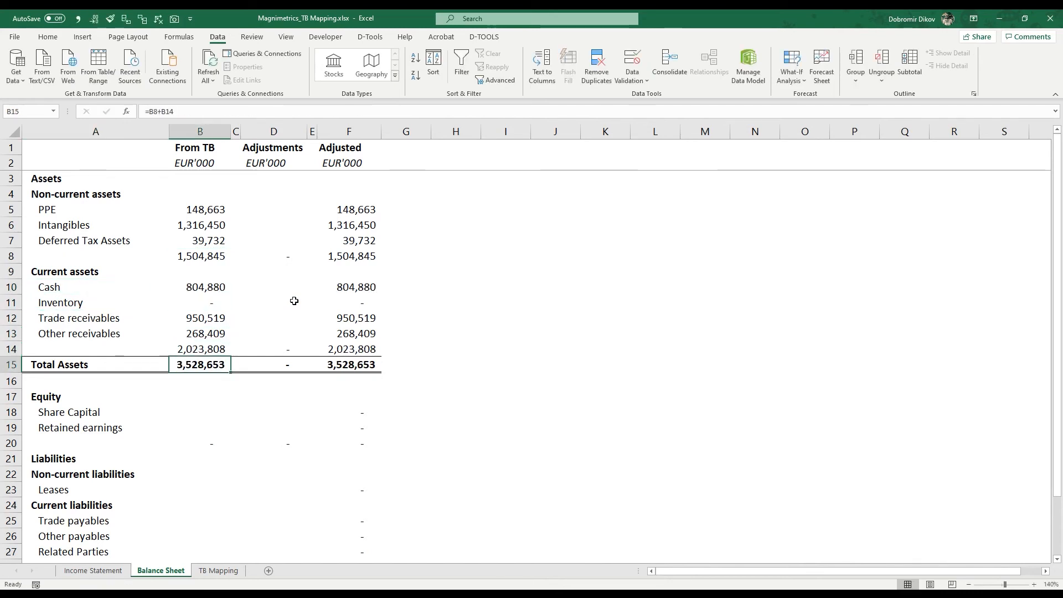
key("Up")
key("Up")
key("ctrl+c")
key("Down")
key("Down")
key("Down")
key("Down")
key("Down")
key("ctrl+v")
key("Down")
key("ctrl+v")
Step: Add a minus before SUMIFS in the Share Capital formula in B18 and copy it to Retained earnings in B19
key("Up")
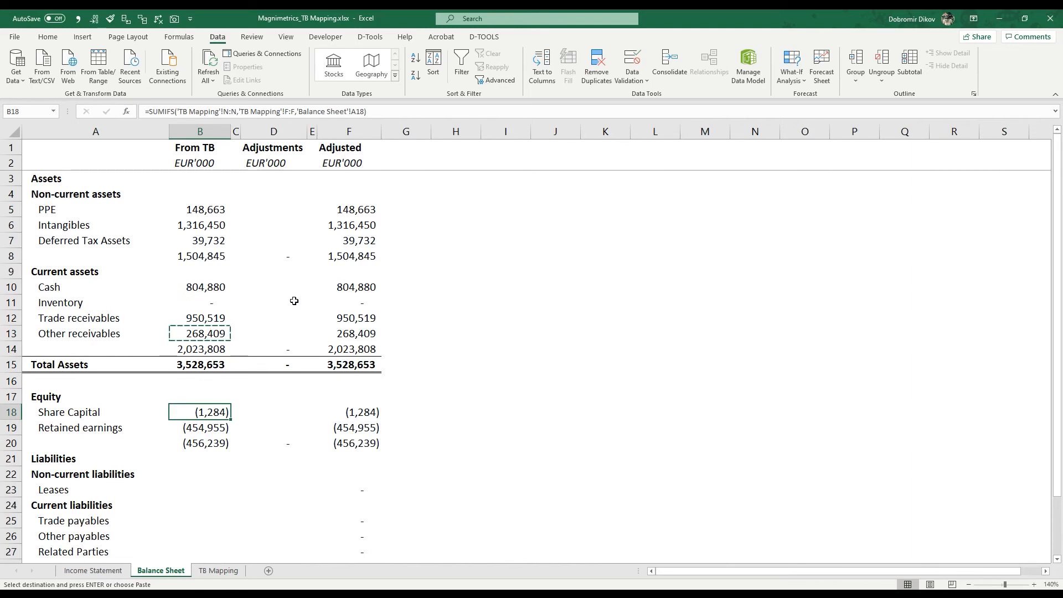
key("F2")
key("Home")
key("Right")
type("-")
key("Return")
key("Up")
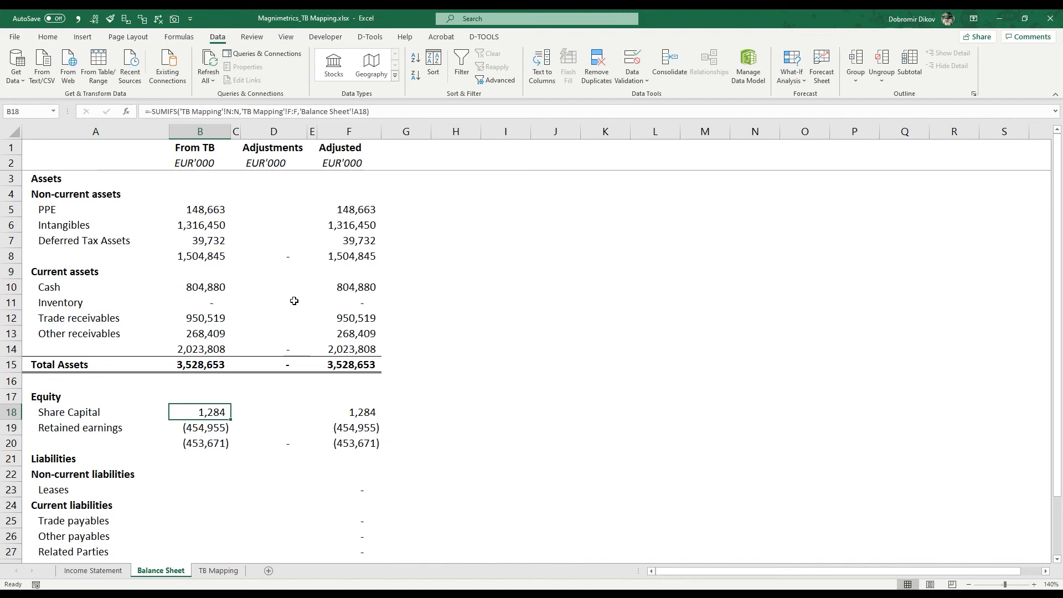
key("ctrl+c")
key("Down")
key("ctrl+v")
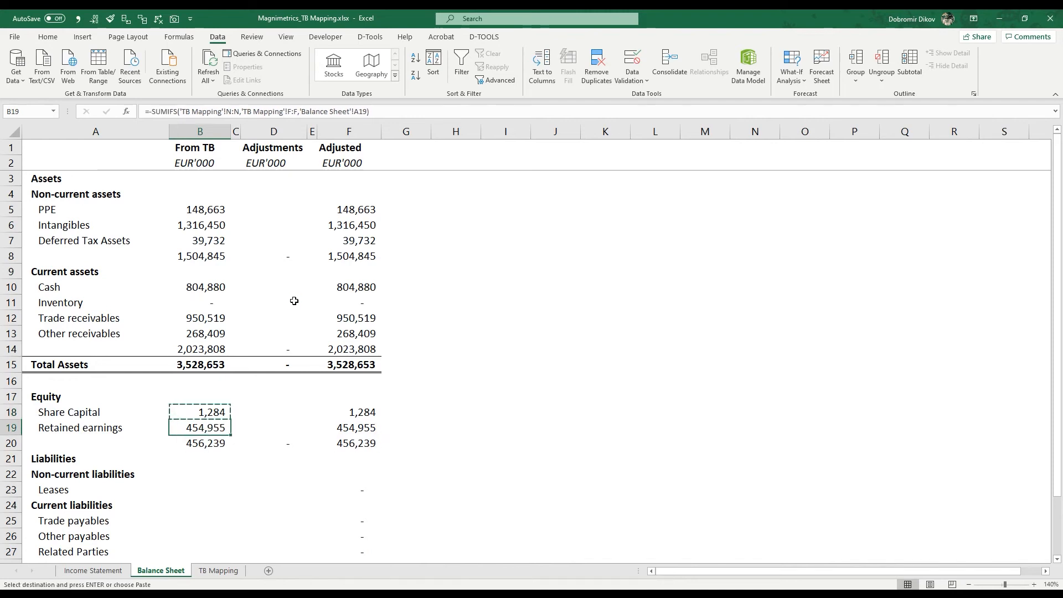
Step: Paste the negated SUMIFS formula for Leases in B23 and the three current liabilities in B25:B27
key("Down")
key("Down")
key("Down")
key("Down")
key("ctrl+v")
key("Down")
key("Down")
key("ctrl+v")
key("Down")
key("ctrl+v")
key("Down")
key("ctrl+v")
Step: Examine the Check row in B31 comparing Total Assets with Total Equity and Liabilities
key("Down")
key("Down")
key("Down")
key("Down")
key("Down")
key("Down")
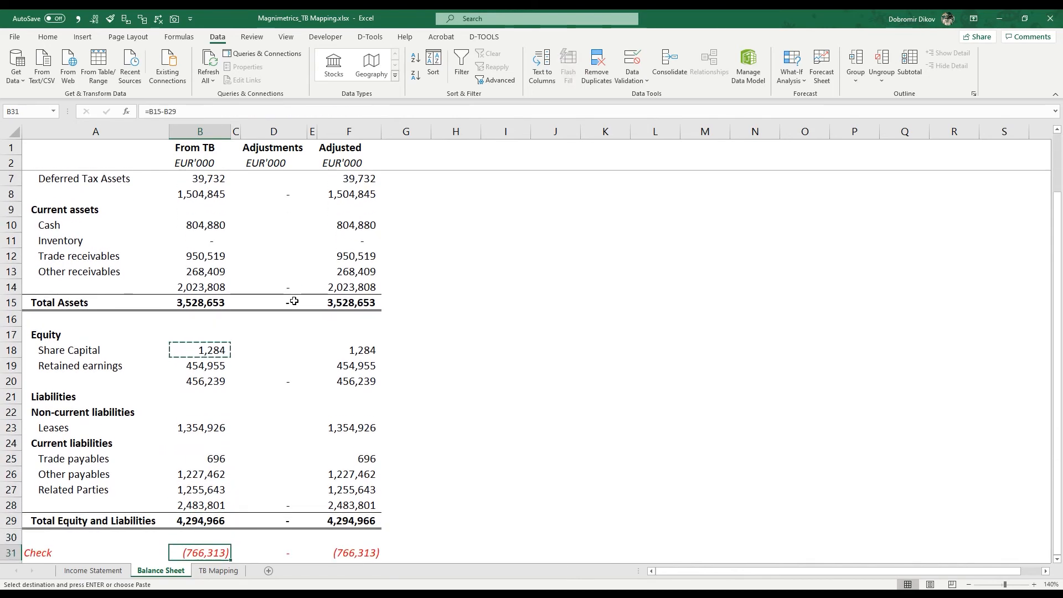
key("Up")
key("Up")
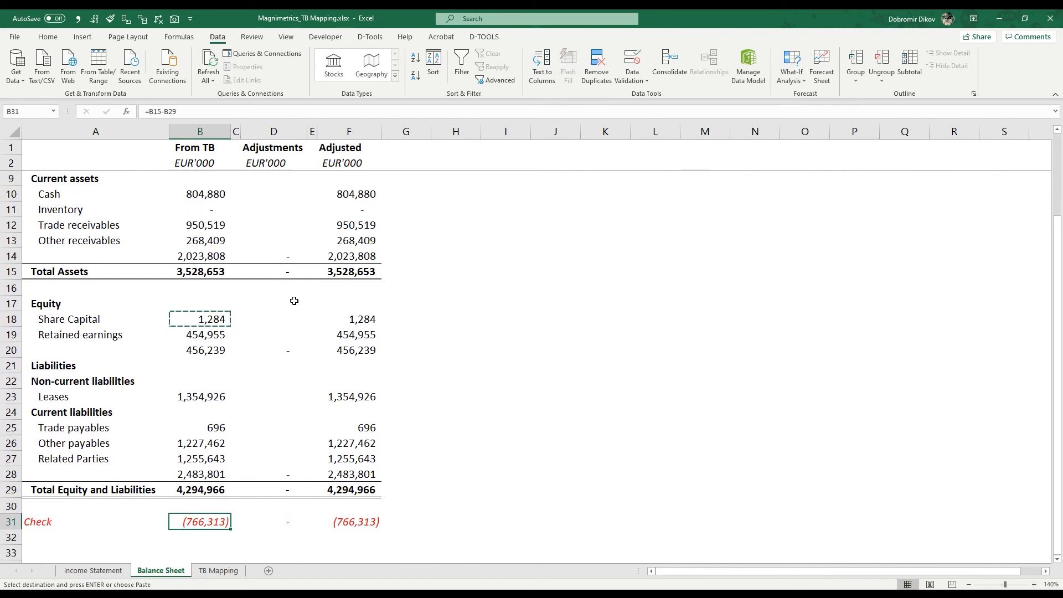
Step: Examine the Profit/loss for the year, before tax in B19 of the Income Statement
key("ctrl+Page_Up")
key("Down")
key("Down")
key("Down")
key("Down")
key("Down")
key("Left")
key("Up")
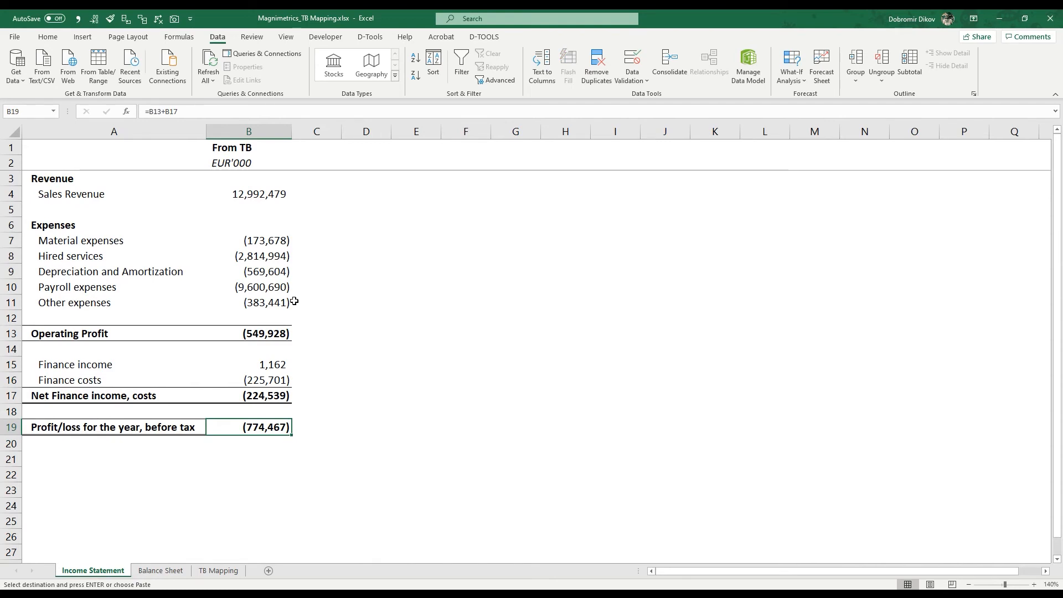
Step: Link the Retained earnings adjustment in D19 of the Balance Sheet to Profit/loss for the year, before tax, in 'Income Statement'!B19
key("ctrl+Page_Down")
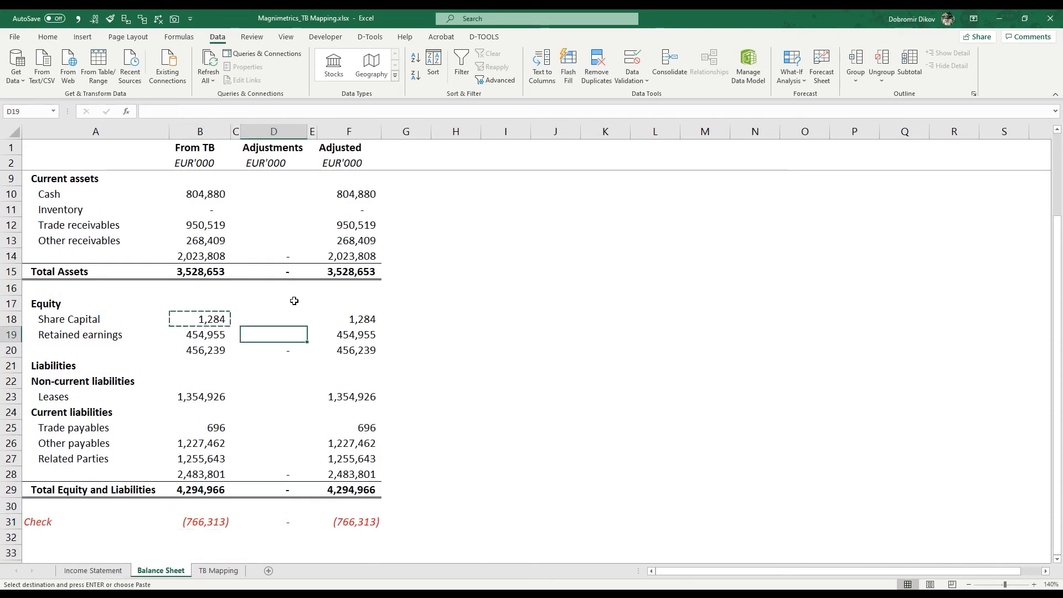
type("=")
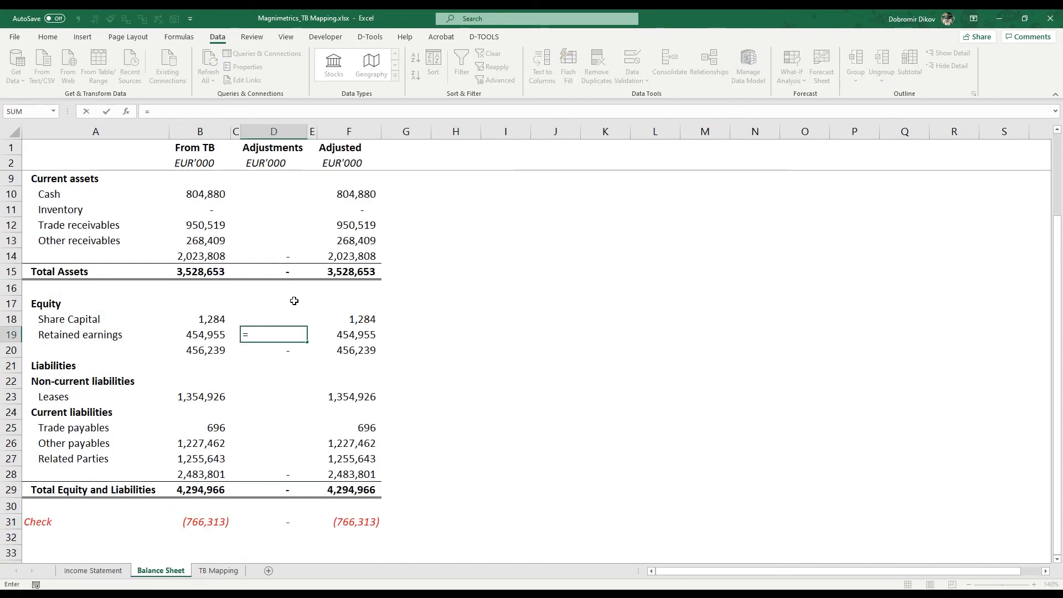
left_click(117, 575)
left_click(266, 426)
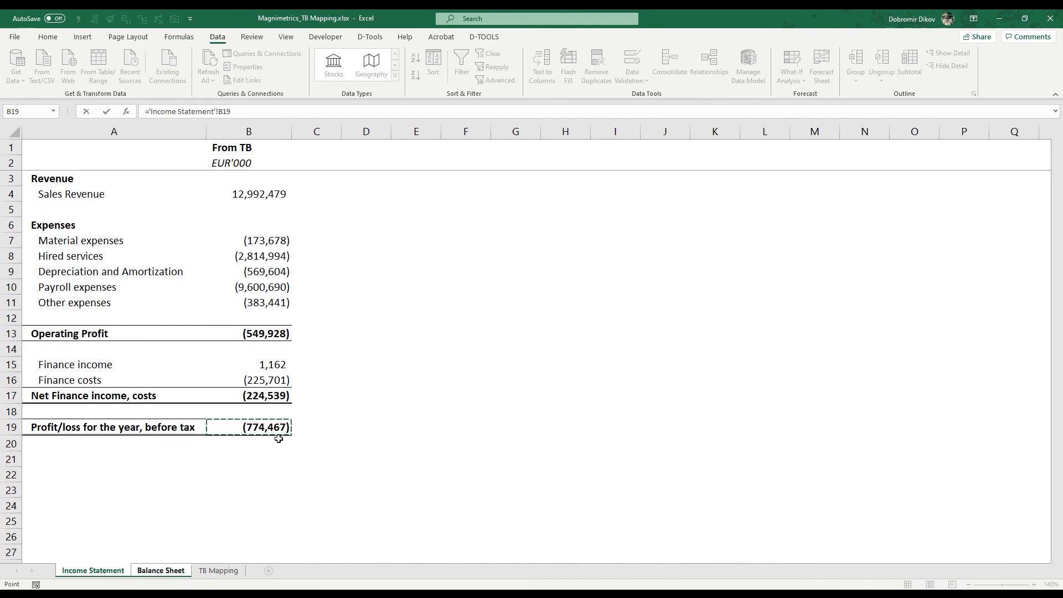
key("Return")
Step: Examine the adjusted Check in F31 of the Balance Sheet and review the lines of the Income Statement
key("Right")
key("Right")
key("Down")
key("Down")
key("Down")
key("Down")
key("Down")
key("Down")
key("Down")
key("Down")
key("Down")
key("Down")
key("Down")
key("Down")
key("Down")
key("Down")
key("Down")
key("Up")
key("Up")
key("Up")
key("Up")
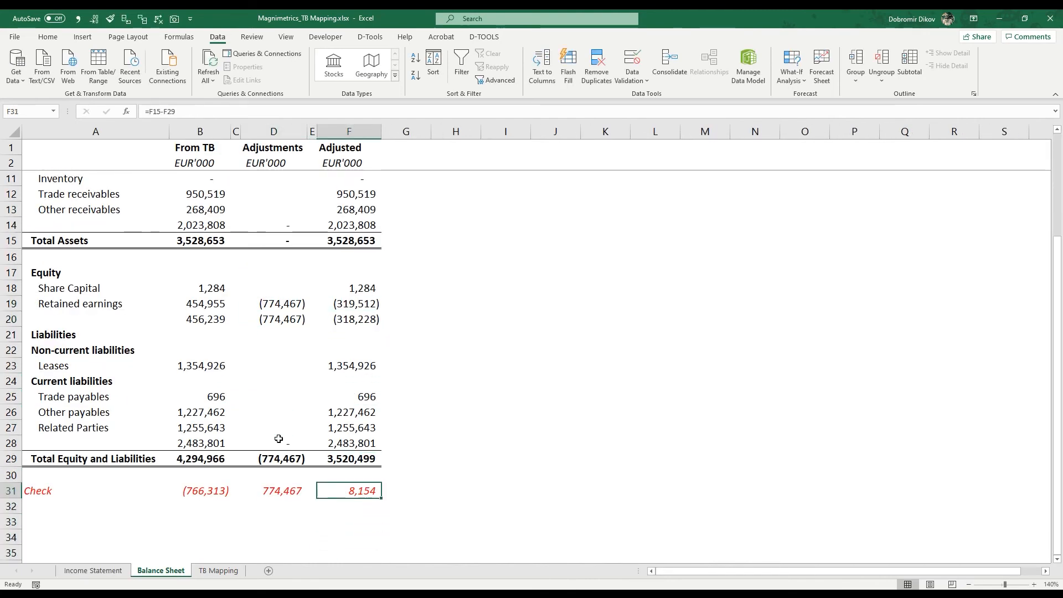
scroll(293, 415, "up", 3)
left_click(97, 570)
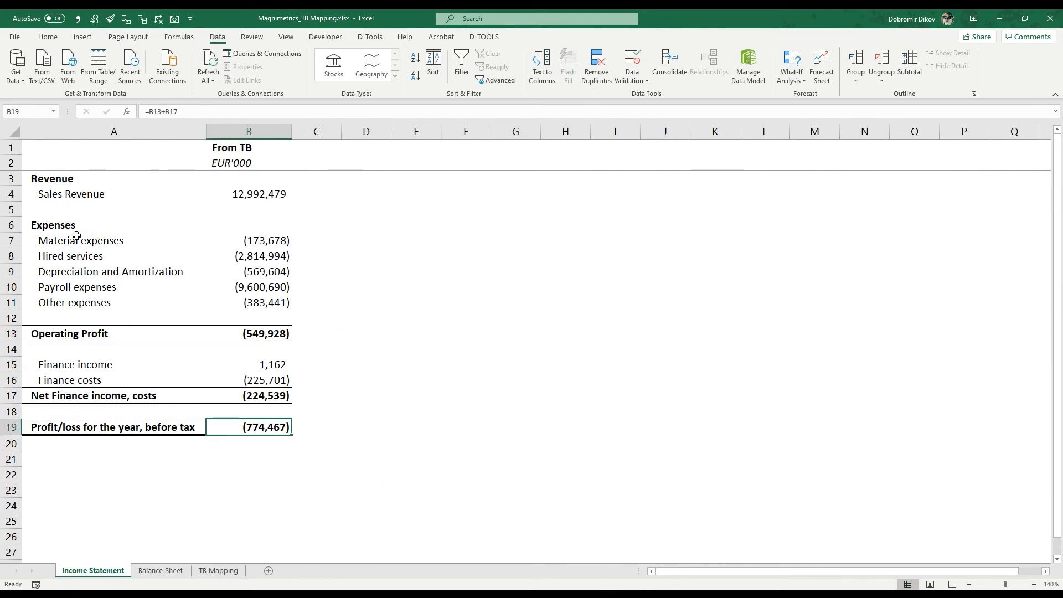
Step: Insert a PivotTable on a new sheet from the whole TB Mapping table, from the Account to the Net CB column
left_click(218, 570)
scroll(197, 219, "up", 6)
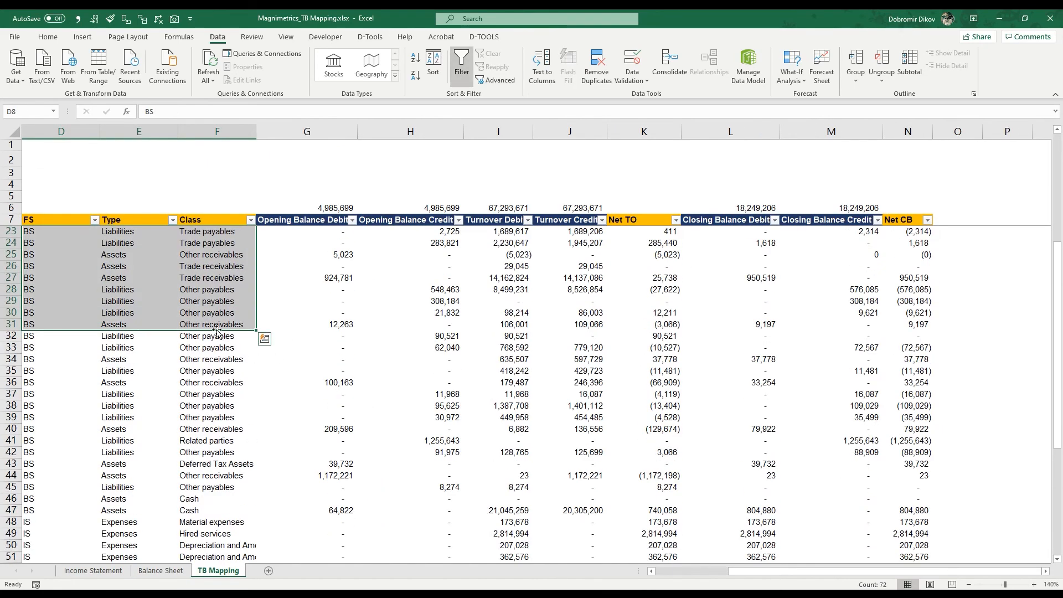
left_click(197, 219)
key("ctrl+Left")
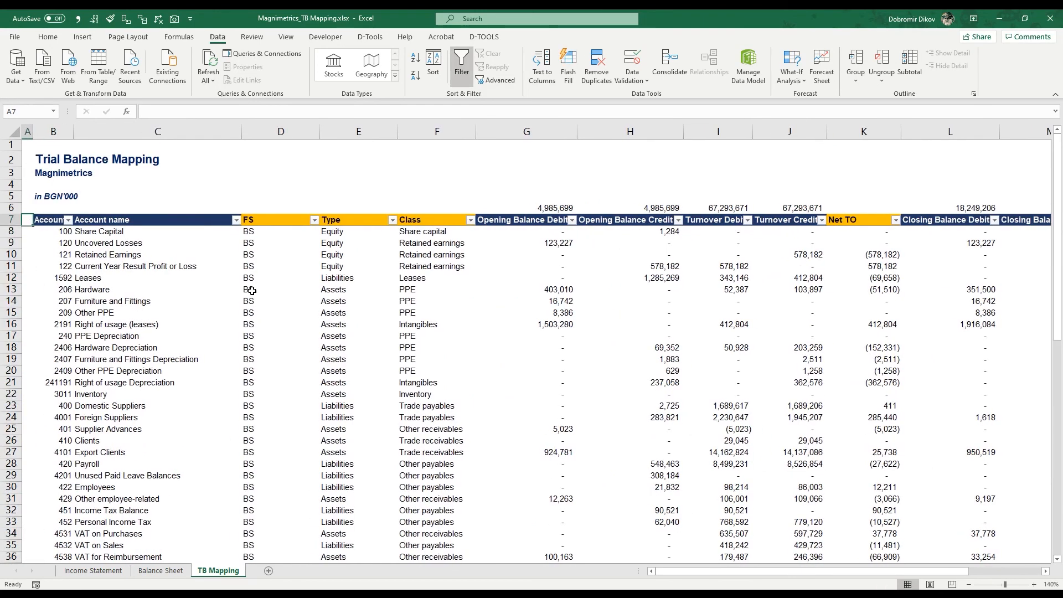
key("ctrl+shift+Right")
key("ctrl+shift+Down")
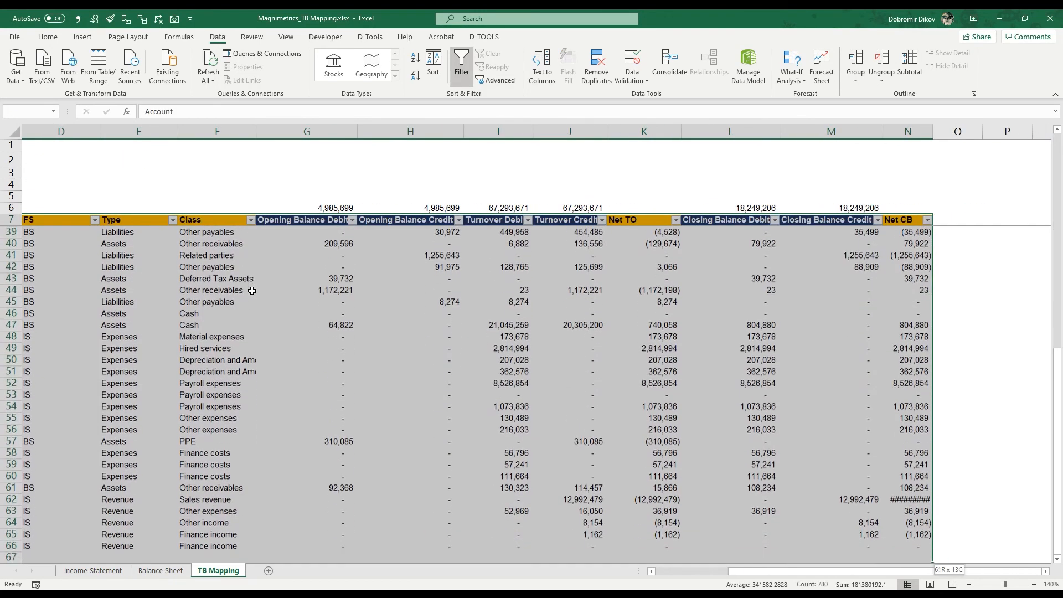
key("alt")
key("n")
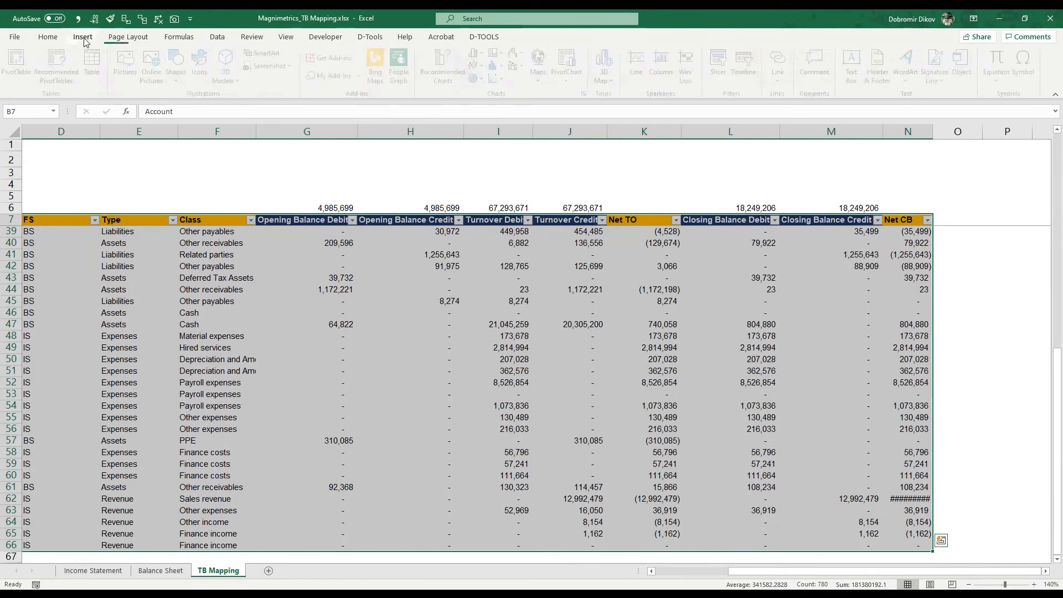
key("v")
key("Return")
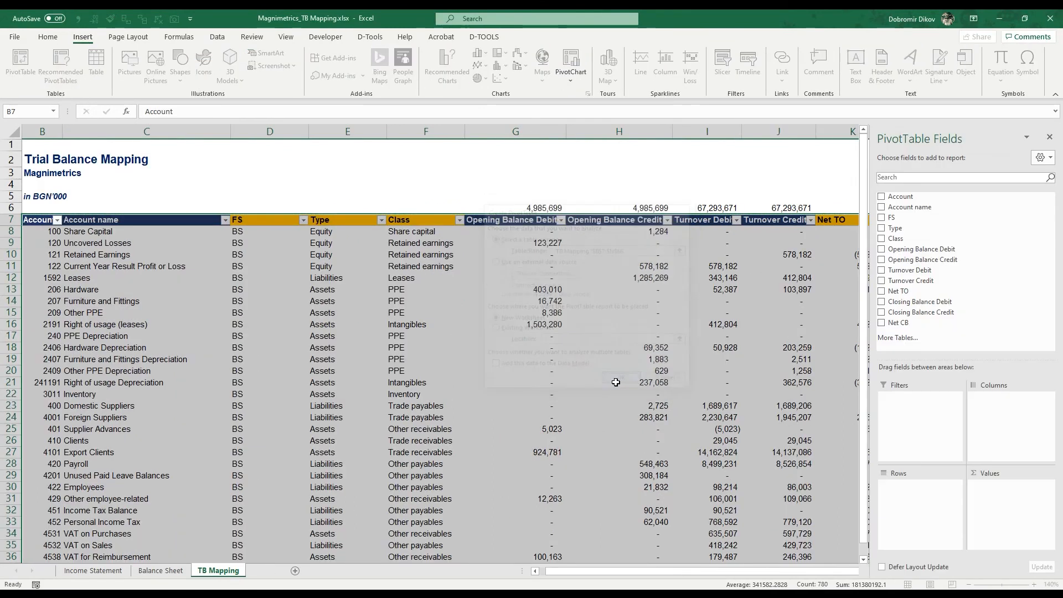
Step: Add FS, Type and Class as pivot rows and sum Net TO and Net CB as values
left_click(882, 217)
left_click(882, 228)
left_click(881, 238)
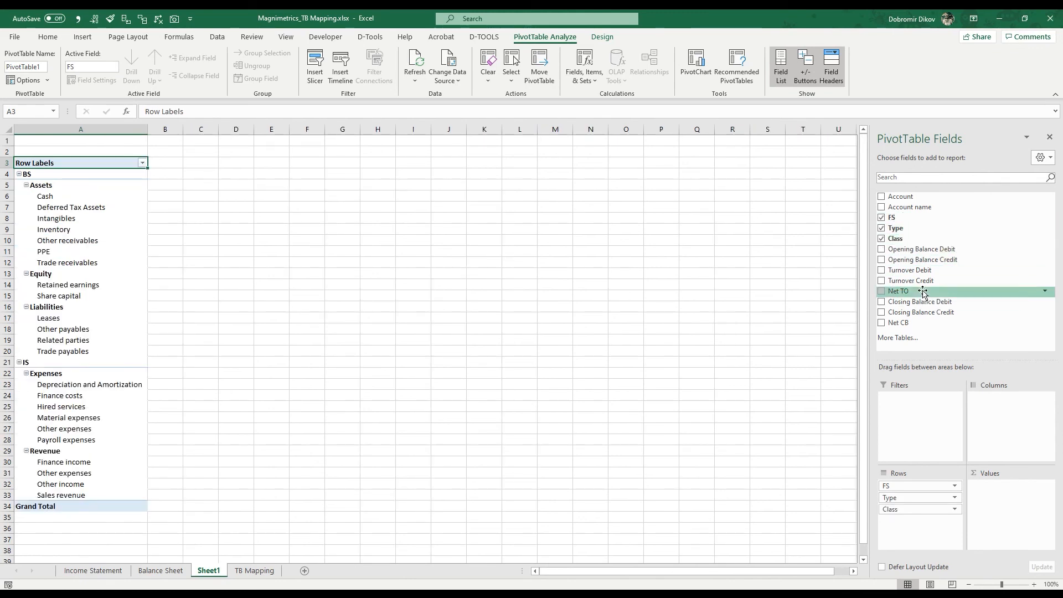
left_click(881, 291)
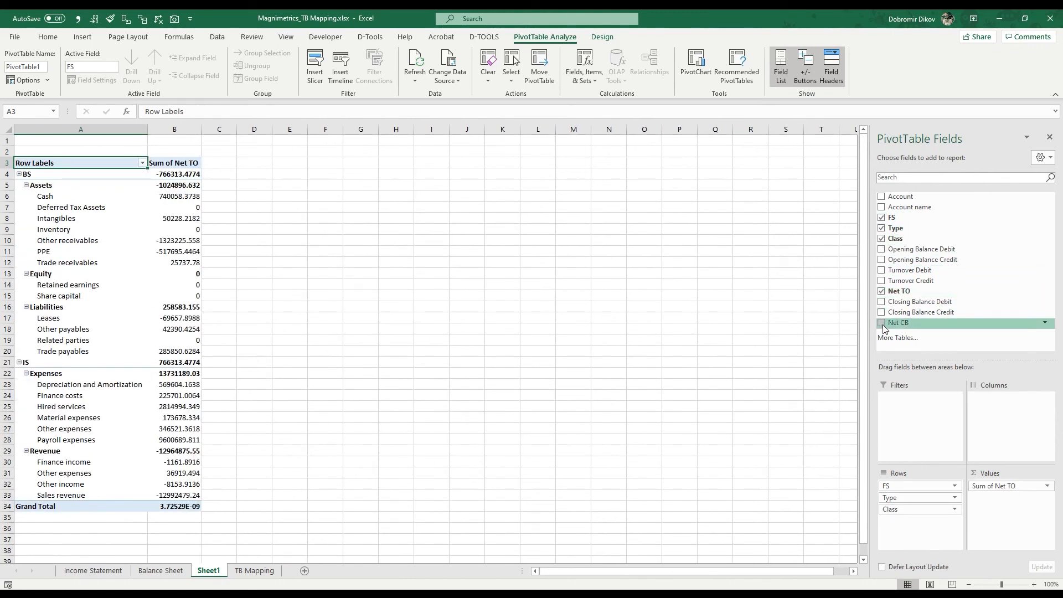
left_click(881, 323)
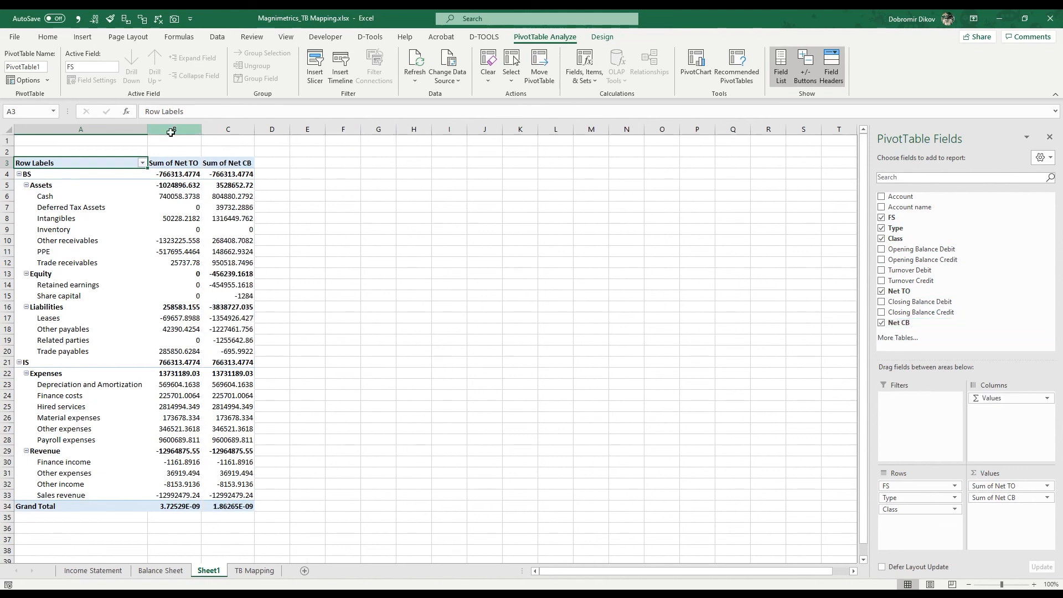
Step: Format the pivot table's value columns B:C with thousands separators and no decimals
left_click_drag(173, 129, 228, 129)
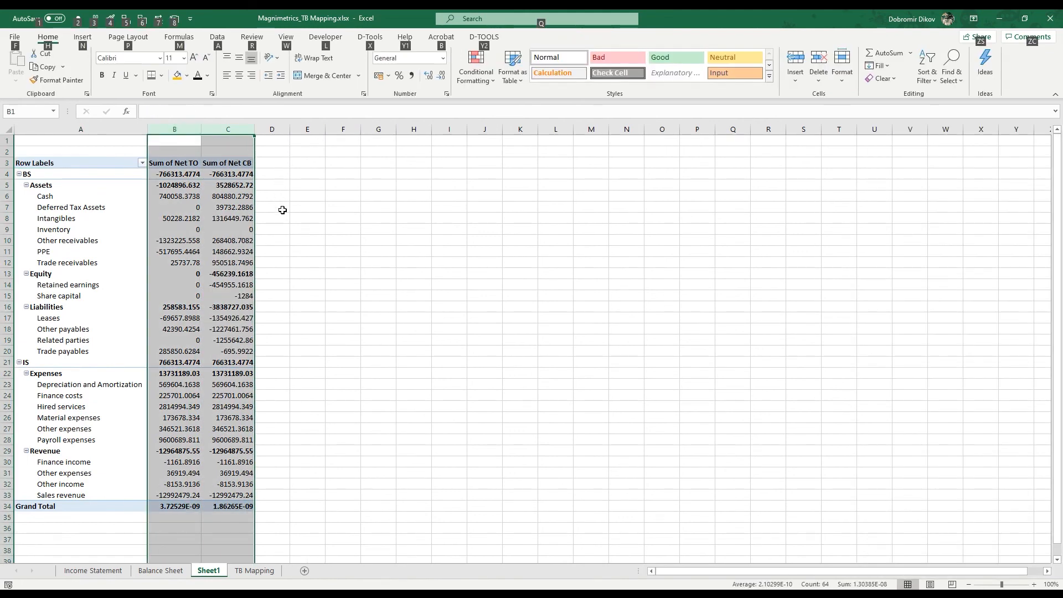
key("alt+1")
key("alt+2")
key("alt+2")
left_click(376, 329)
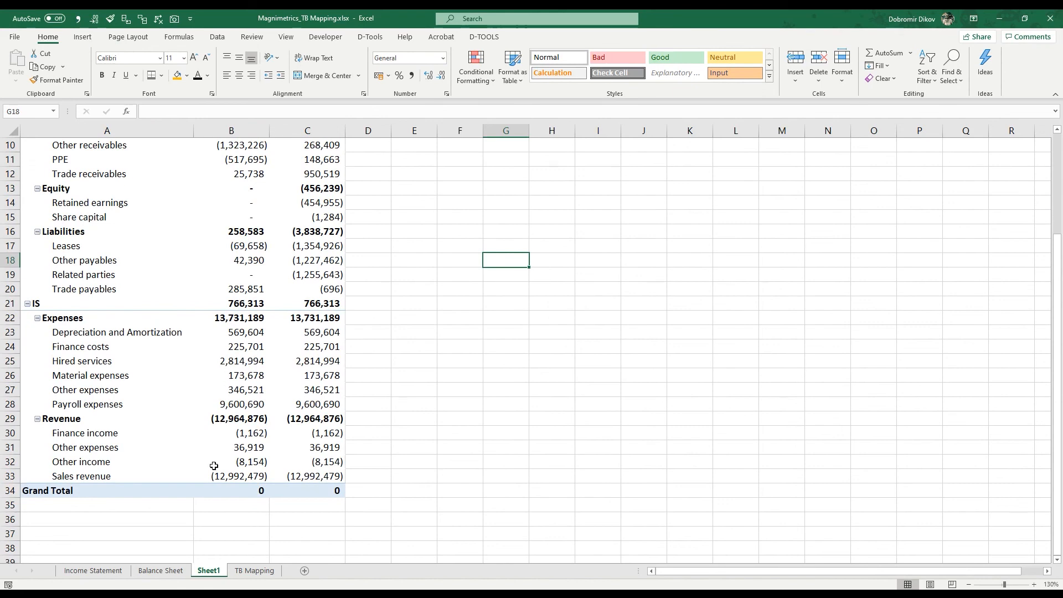
Step: Compare the adjusted Check in F31 of the Balance Sheet with the Other income amount in the pivot table
left_click(160, 570)
scroll(248, 476, "down", 6)
scroll(342, 350, "up", 1)
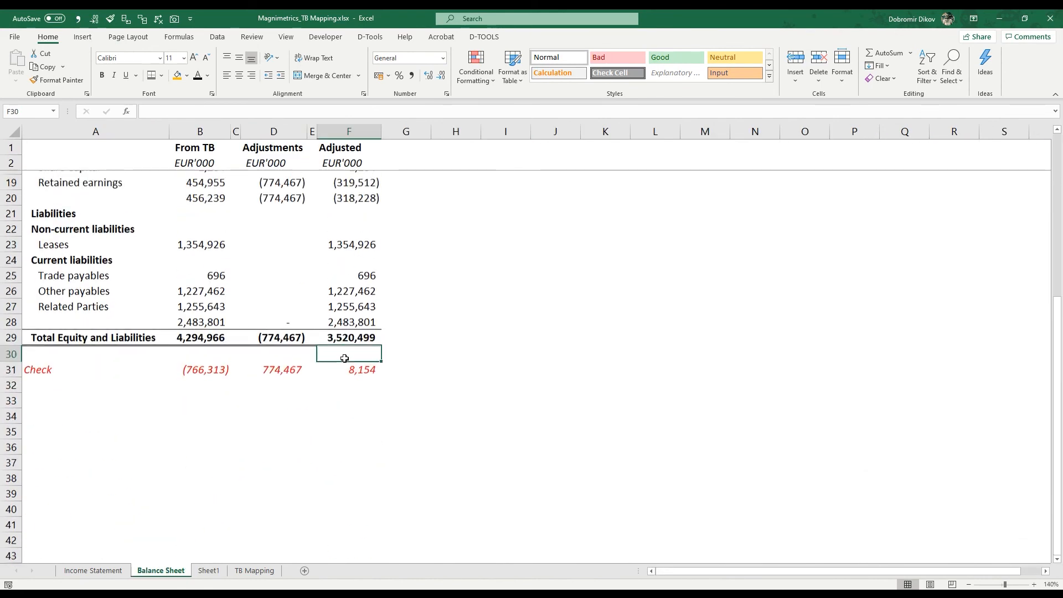
left_click(216, 571)
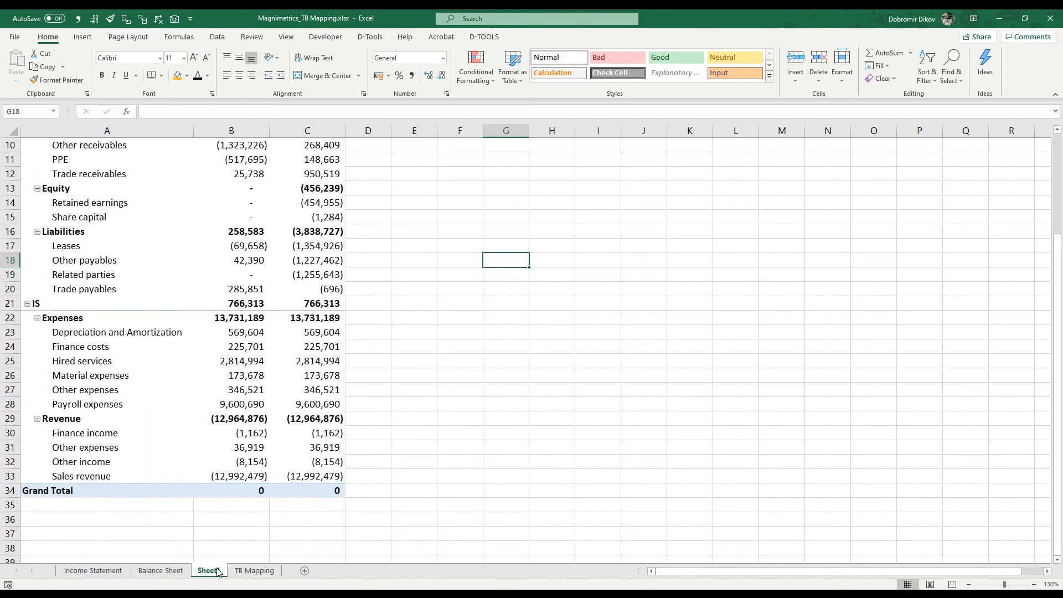
left_click(259, 463)
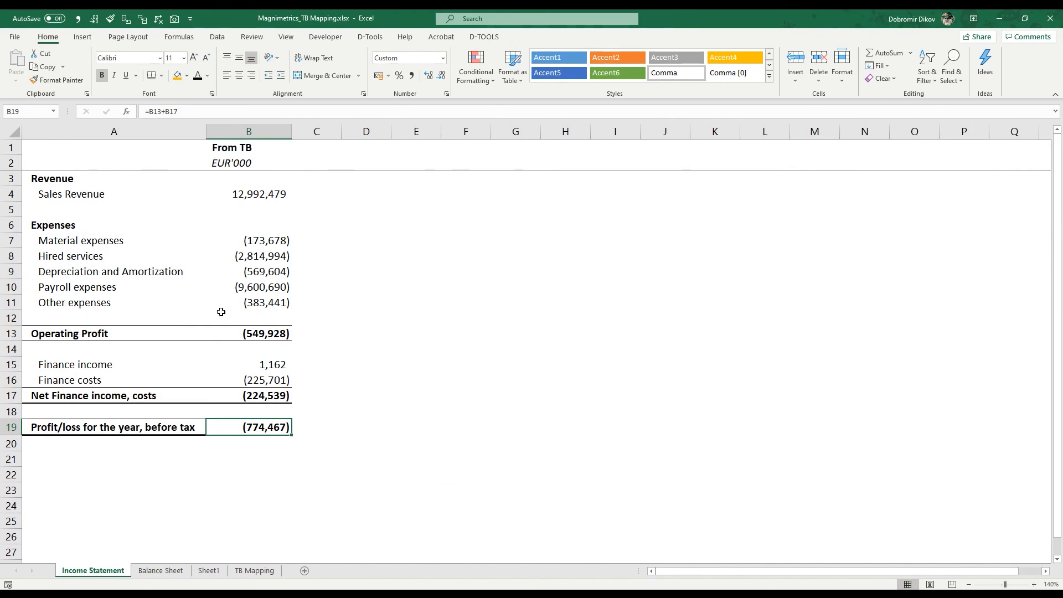
Step: Insert two blank rows between Sales Revenue and Expenses on the Income Statement
left_click(41, 210)
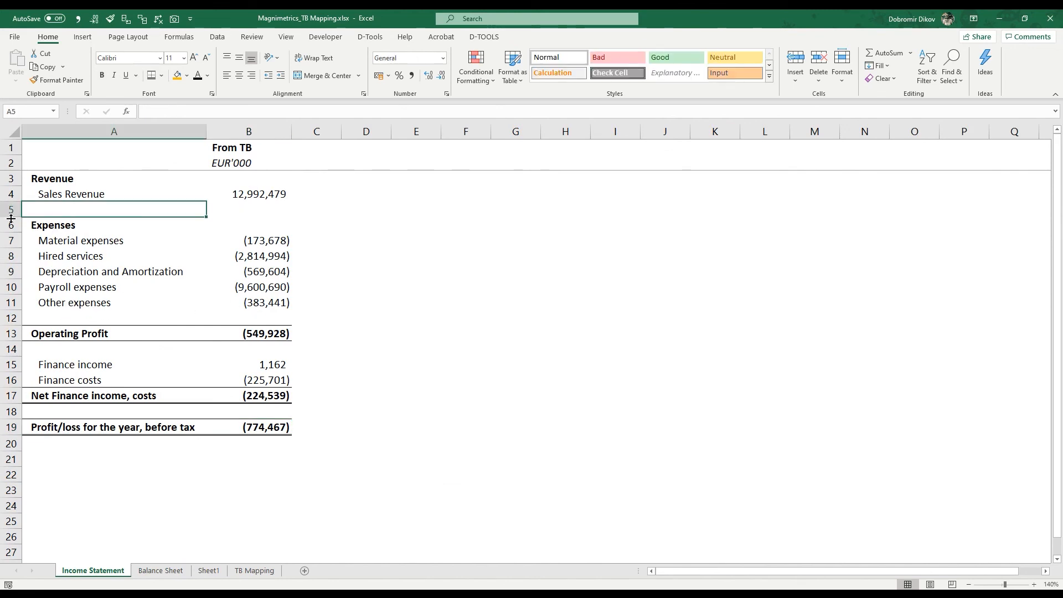
left_click(11, 209)
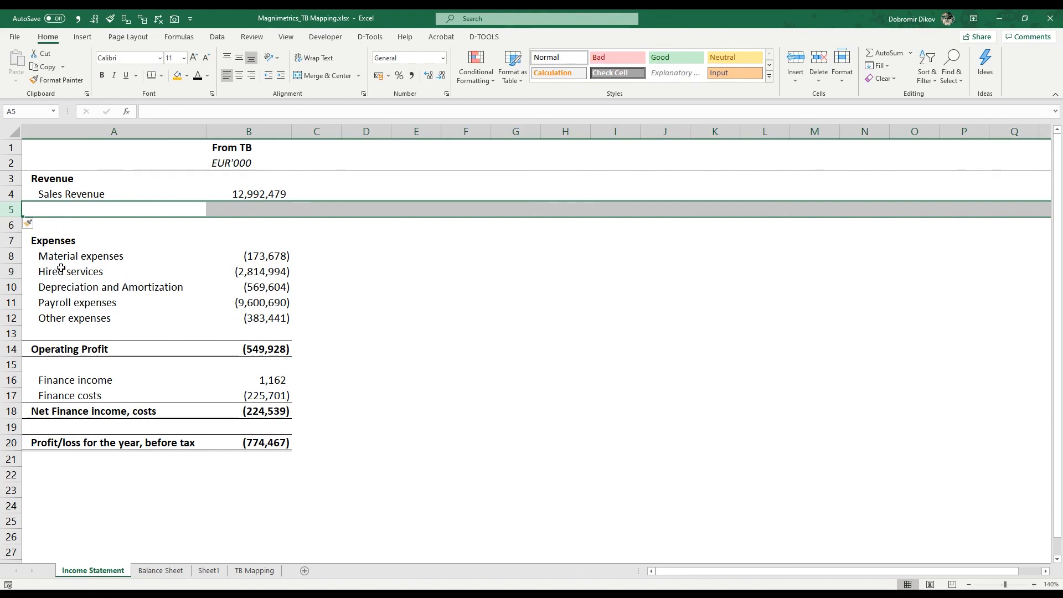
key("ctrl+shift+equal")
key("Down")
key("shift+space")
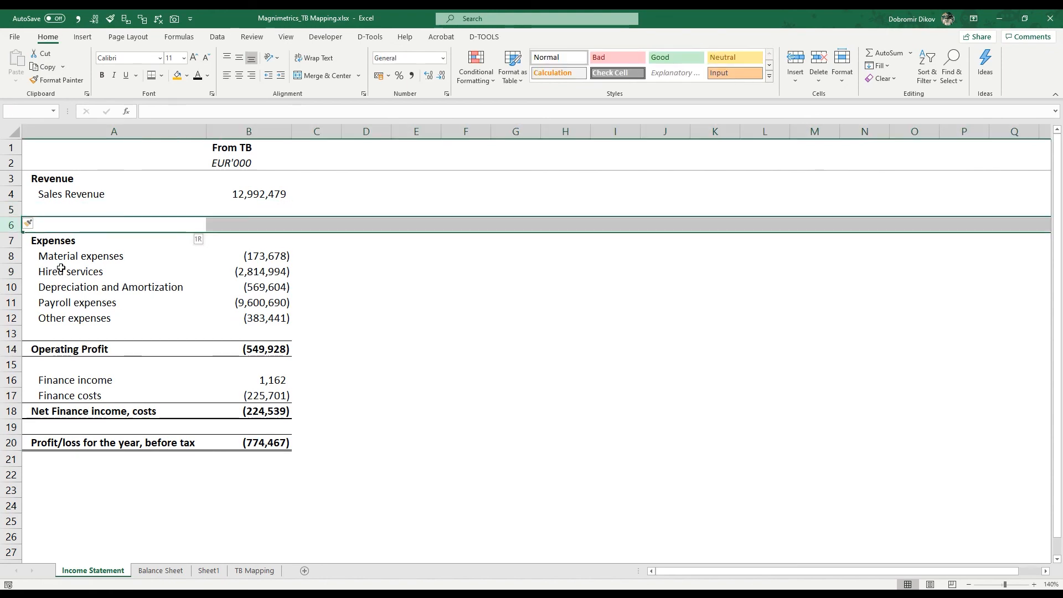
key("ctrl+shift+equal")
key("Right")
key("Left")
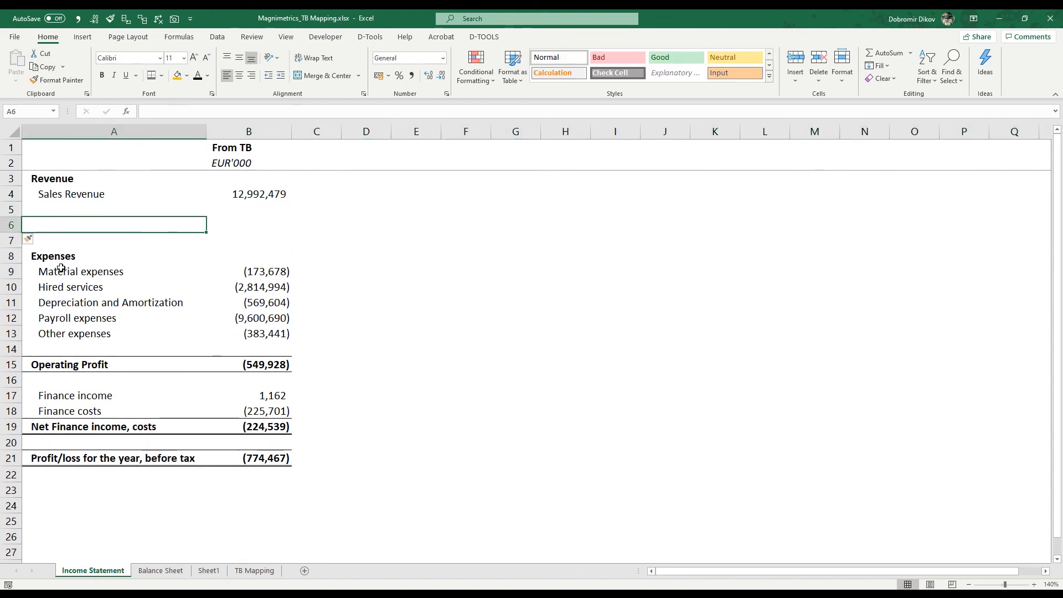
Step: Add an "Other income" line in A6 and copy the Sales Revenue SUMIFS formula from B4 to B6
type("Other incom")
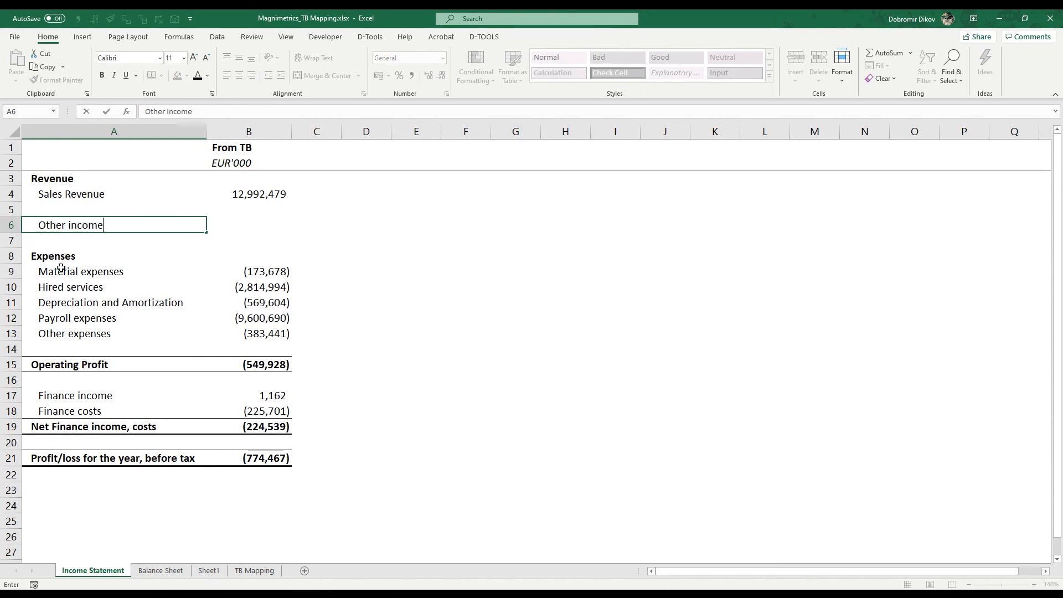
type("e")
key("Right")
key("Up")
key("Up")
key("ctrl+c")
key("Down")
key("Down")
key("ctrl+v")
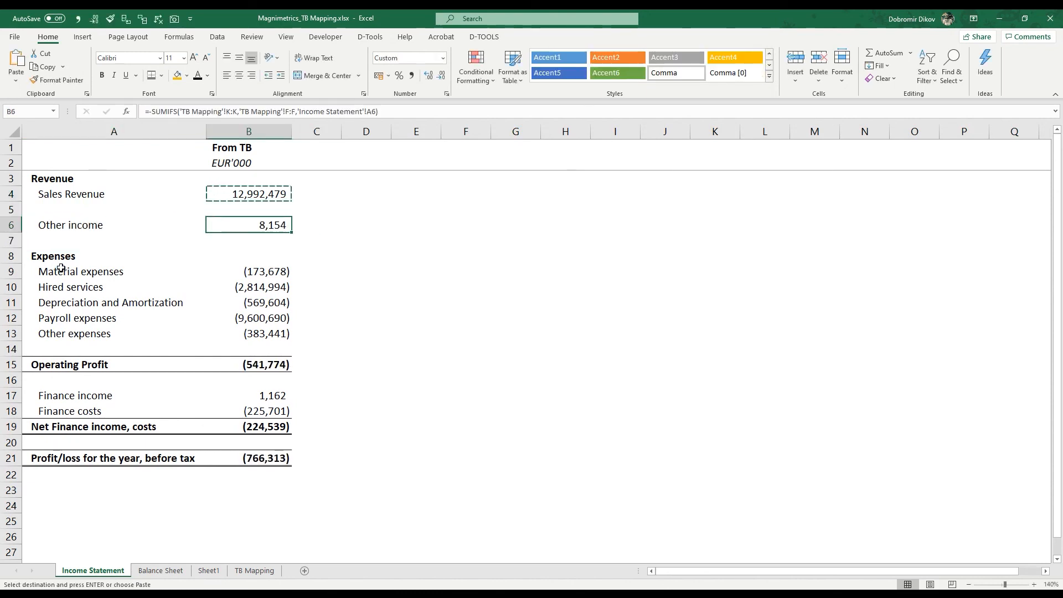
Step: Verify the adjusted Check in F31 of the Balance Sheet against the adjusted asset, equity and liability totals
left_click(145, 570)
left_click(332, 382)
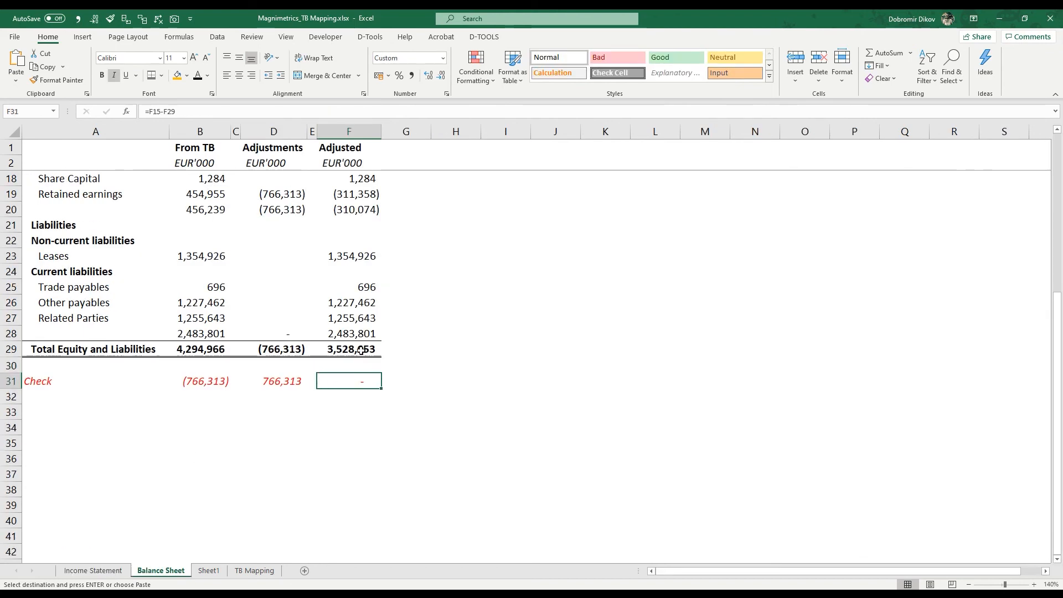
scroll(360, 354, "up", 5)
scroll(339, 394, "down", 3)
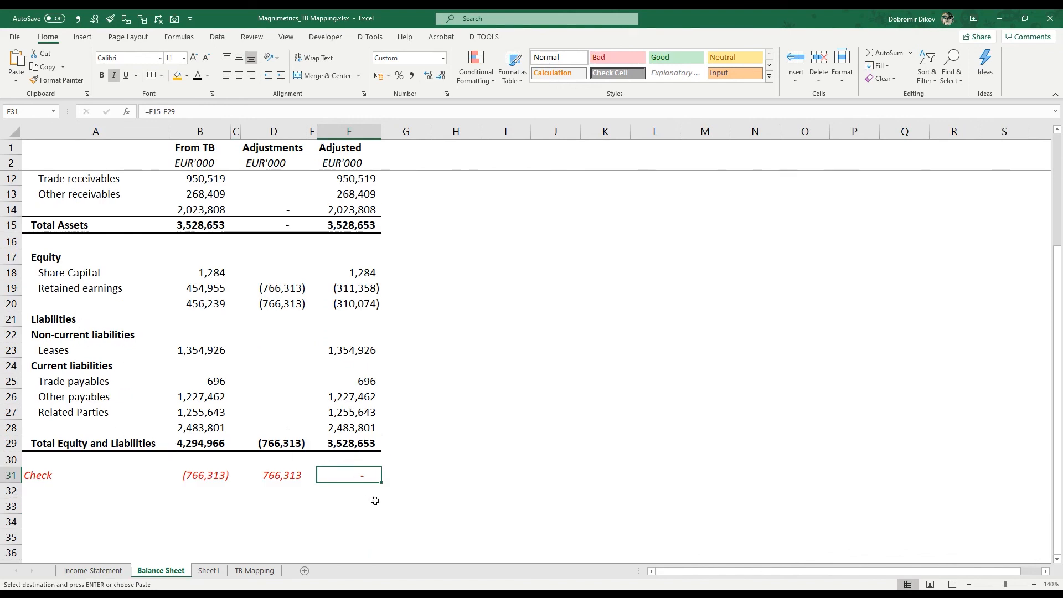
scroll(346, 486, "up", 3)
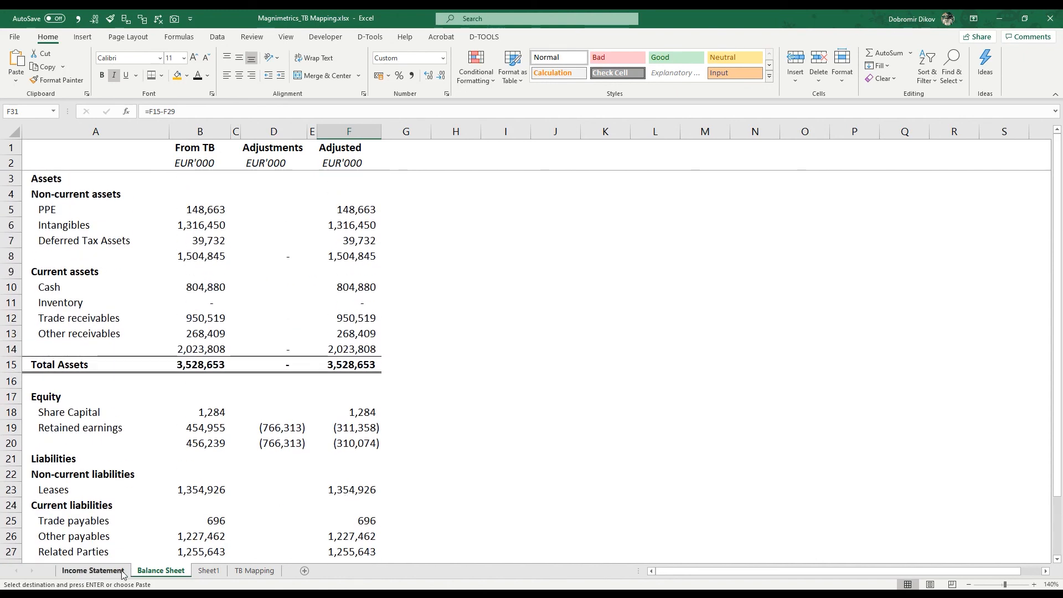
Step: Review the finished Income Statement, the TB Mapping sheet and the Balance Sheet
left_click(93, 571)
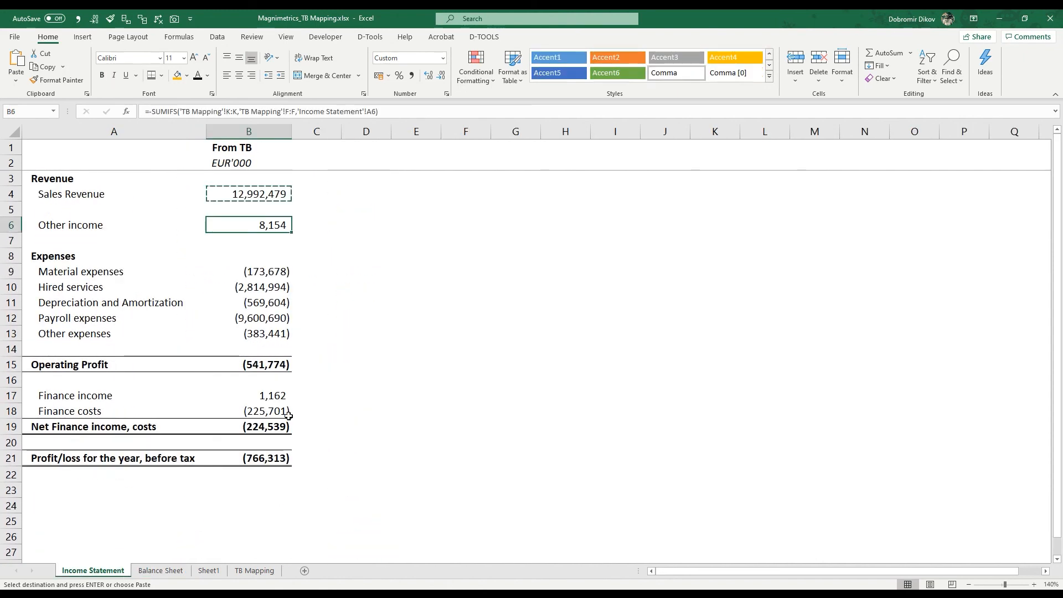
left_click(372, 266)
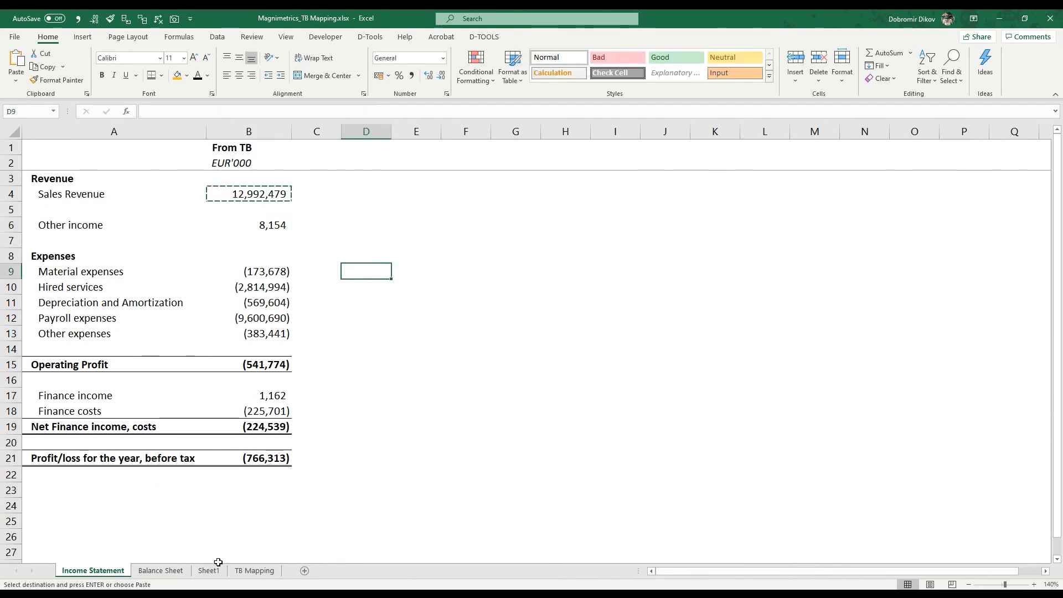
left_click(258, 570)
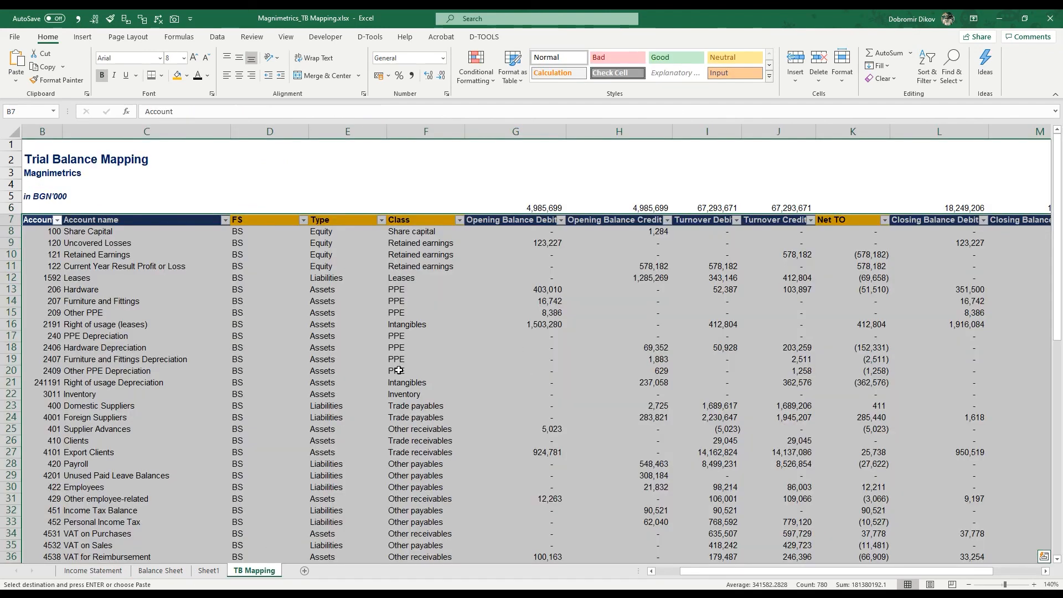
left_click(419, 258)
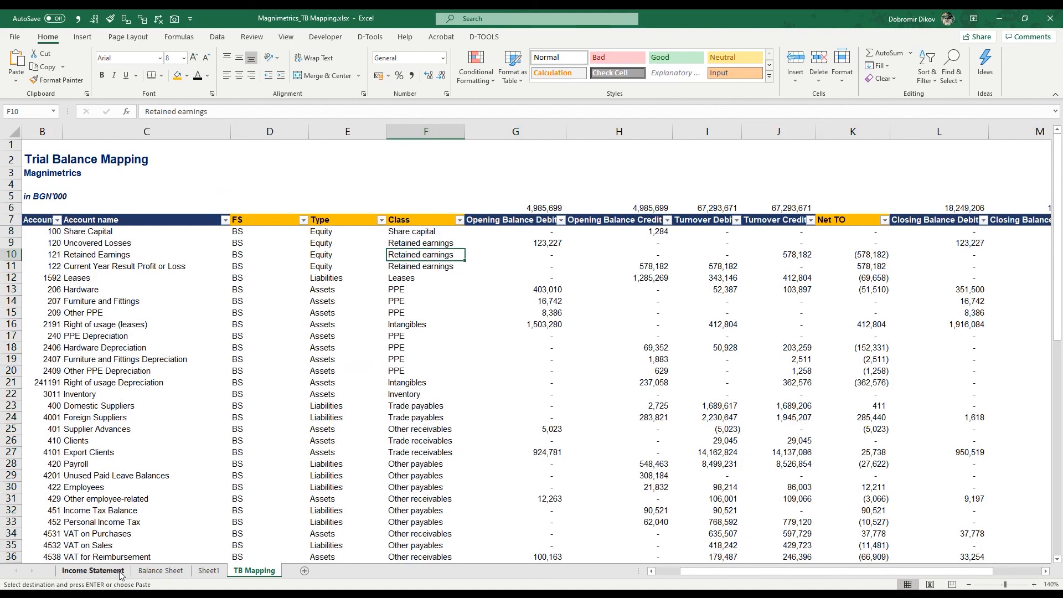
left_click(93, 570)
left_click(158, 571)
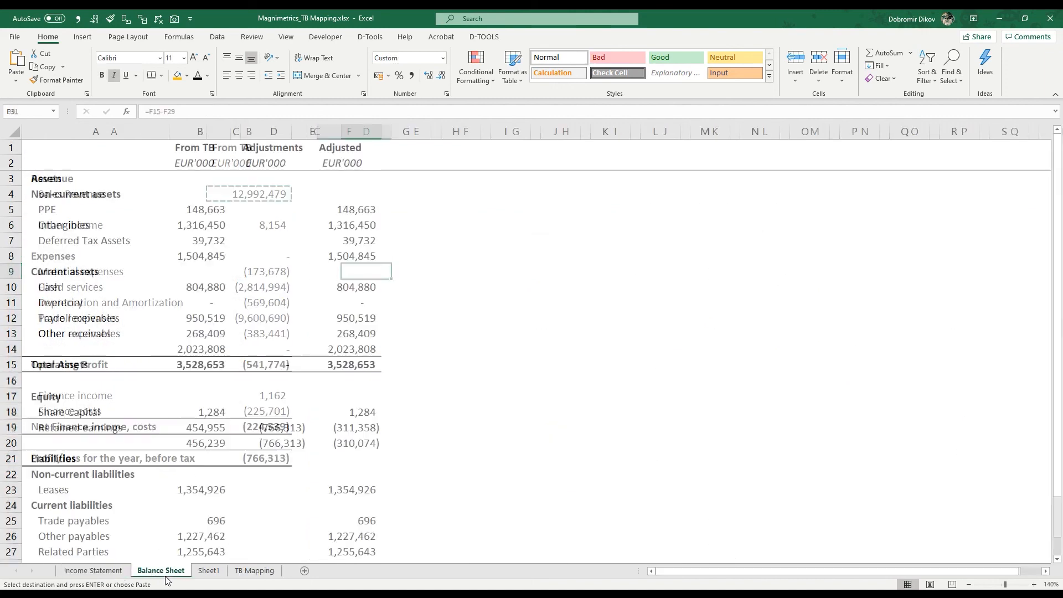